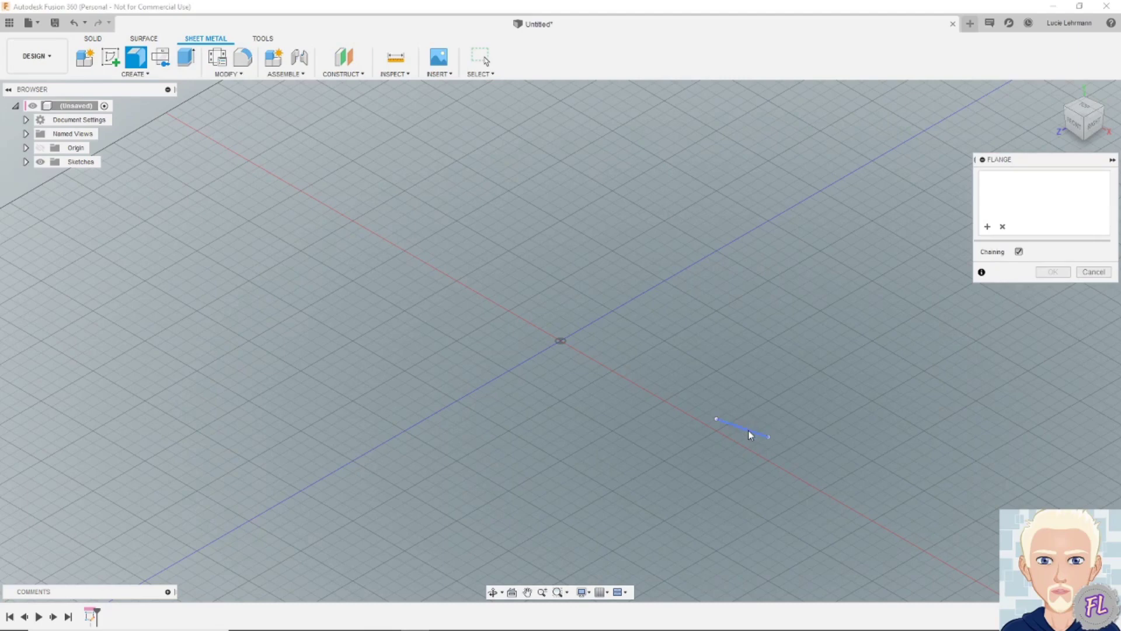
Create a long flat sheet metal flange from the short sketched line as a new body, using the Steel (mm) rule.
left_click(750, 435)
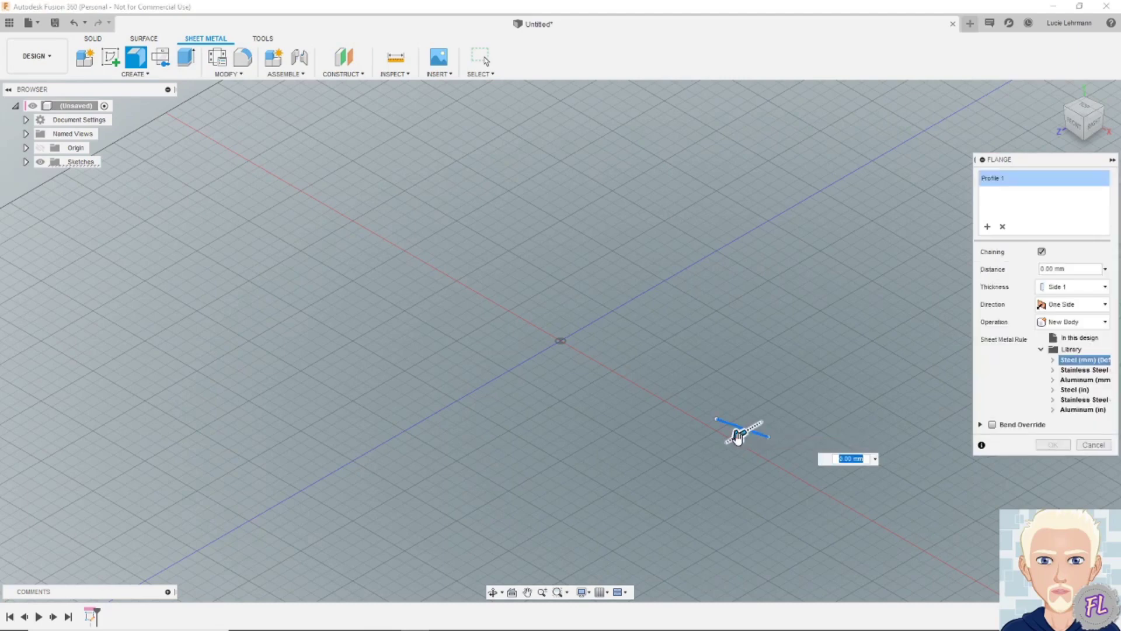
left_click_drag(738, 435, 920, 327)
middle_click_drag(821, 283, 471, 358)
left_click_drag(614, 400, 697, 352)
key("Return")
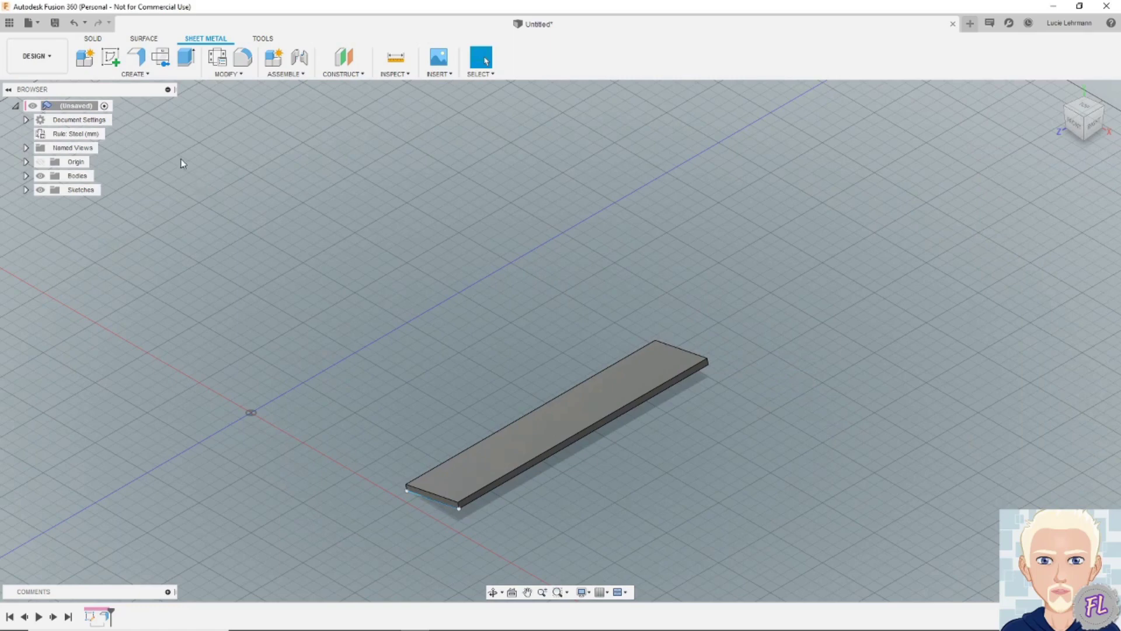
Sketch a center-point semicircle of about 75 mm radius on the horizontal origin plane, centred on the origin and starting at the plate's inner corner.
left_click(111, 58)
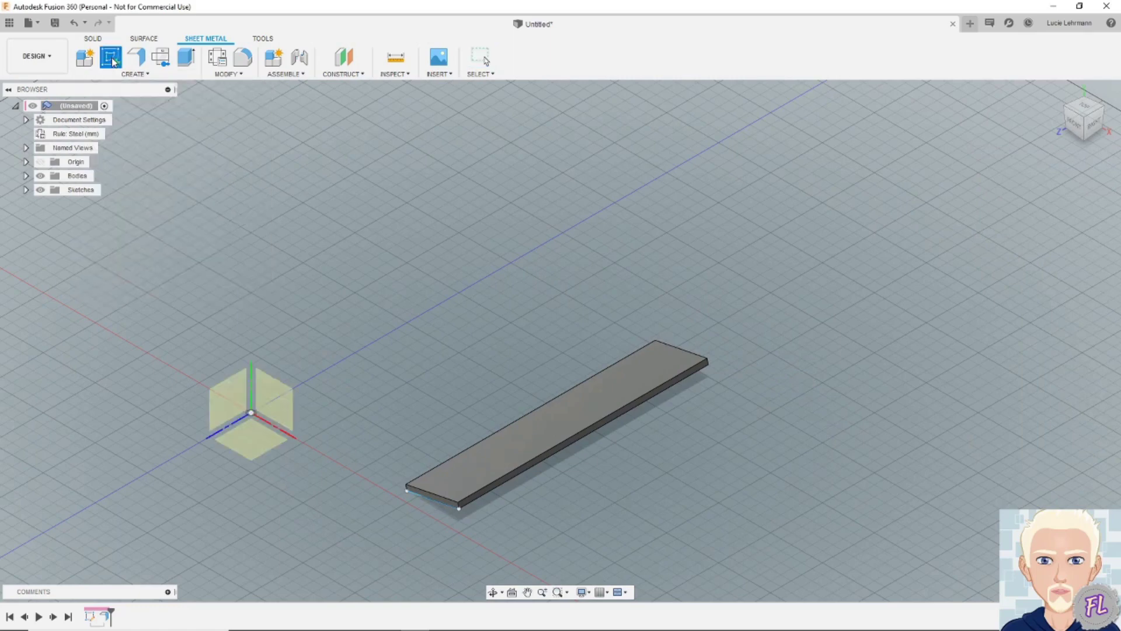
left_click(255, 450)
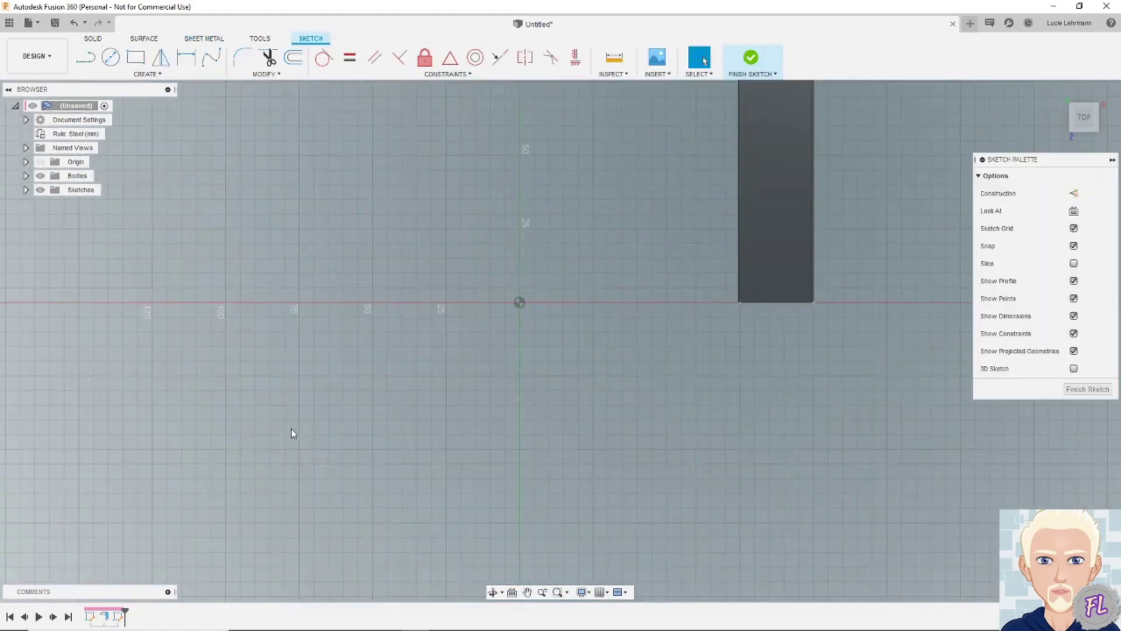
left_click(141, 75)
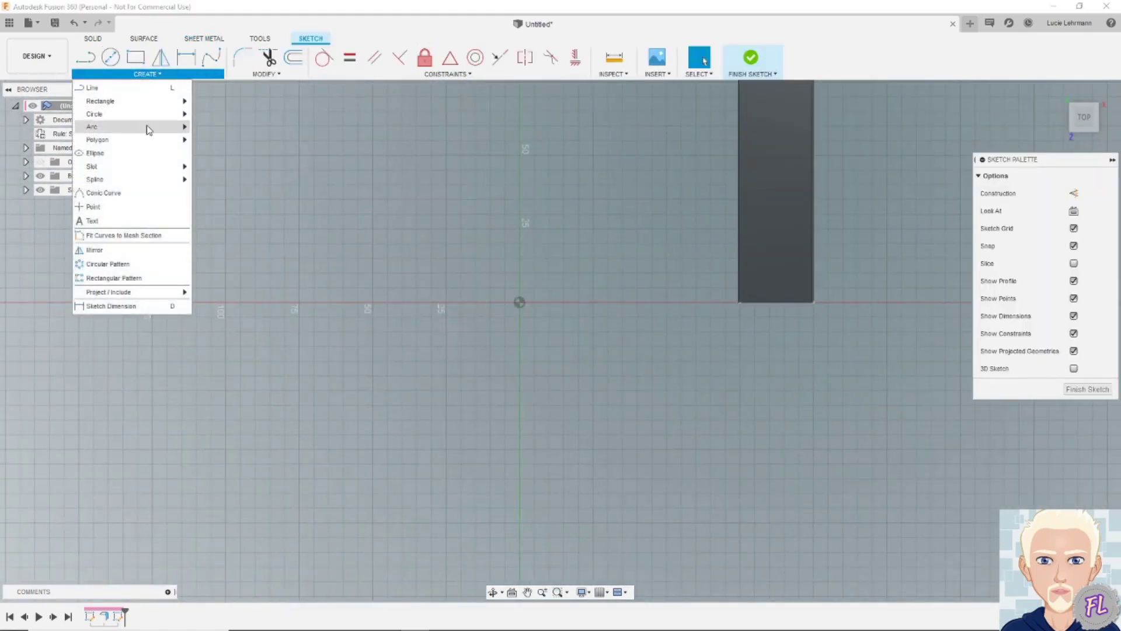
mouse_move(151, 128)
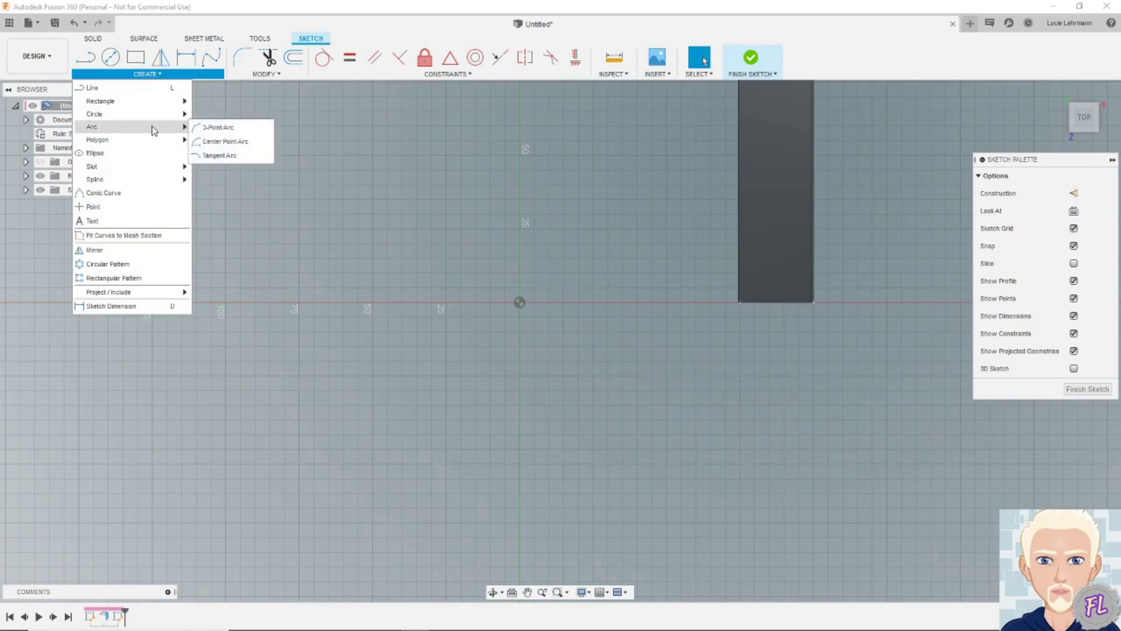
left_click(227, 140)
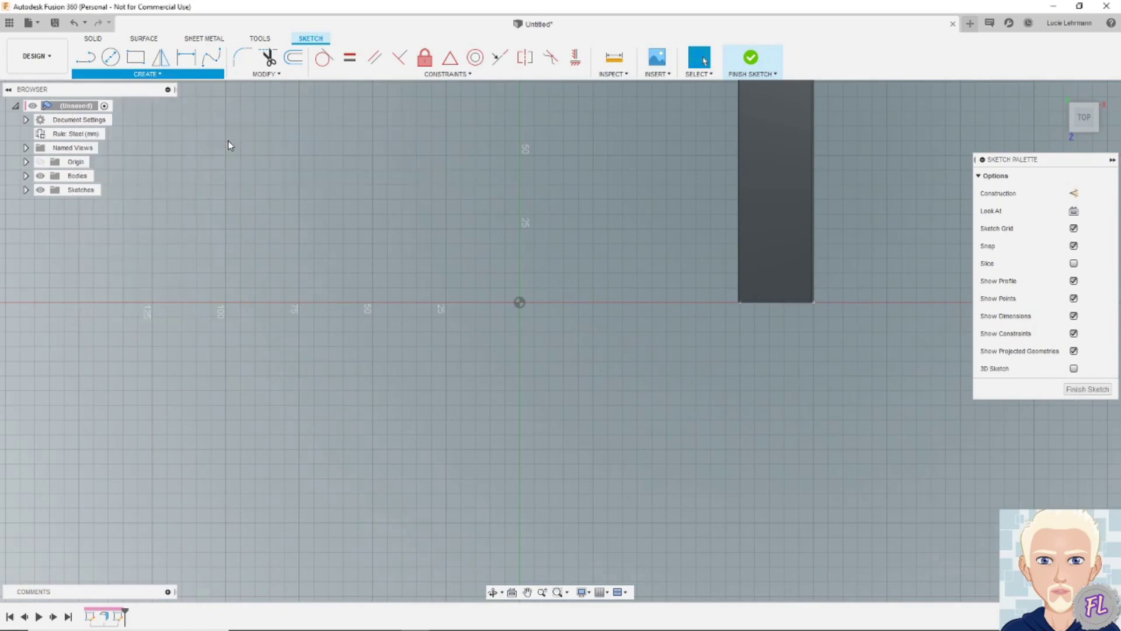
left_click(519, 305)
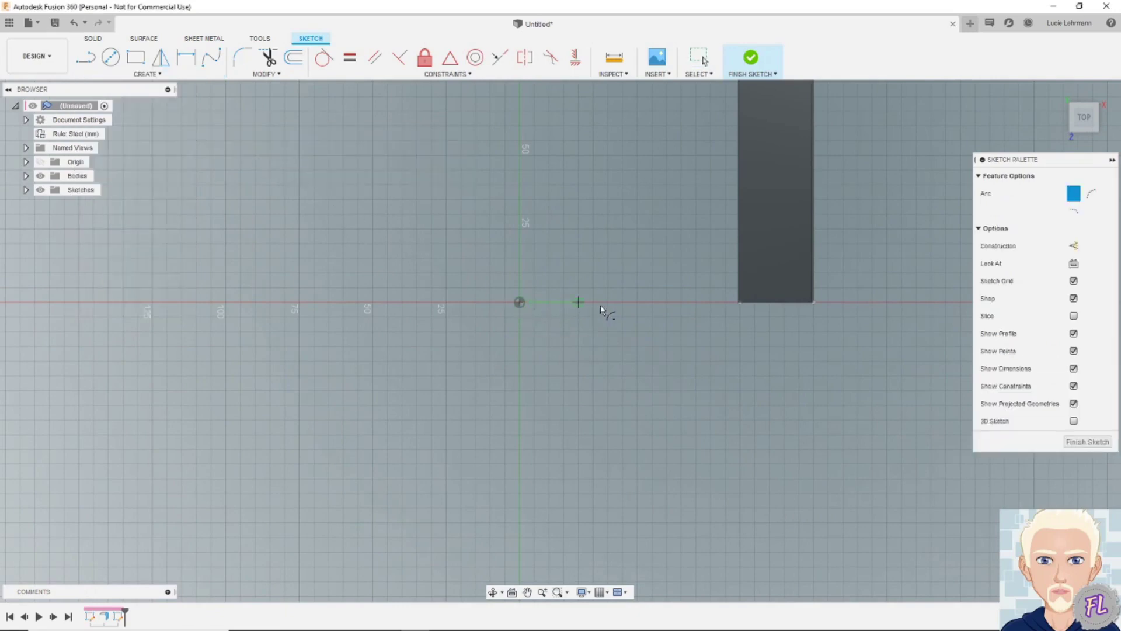
left_click(738, 302)
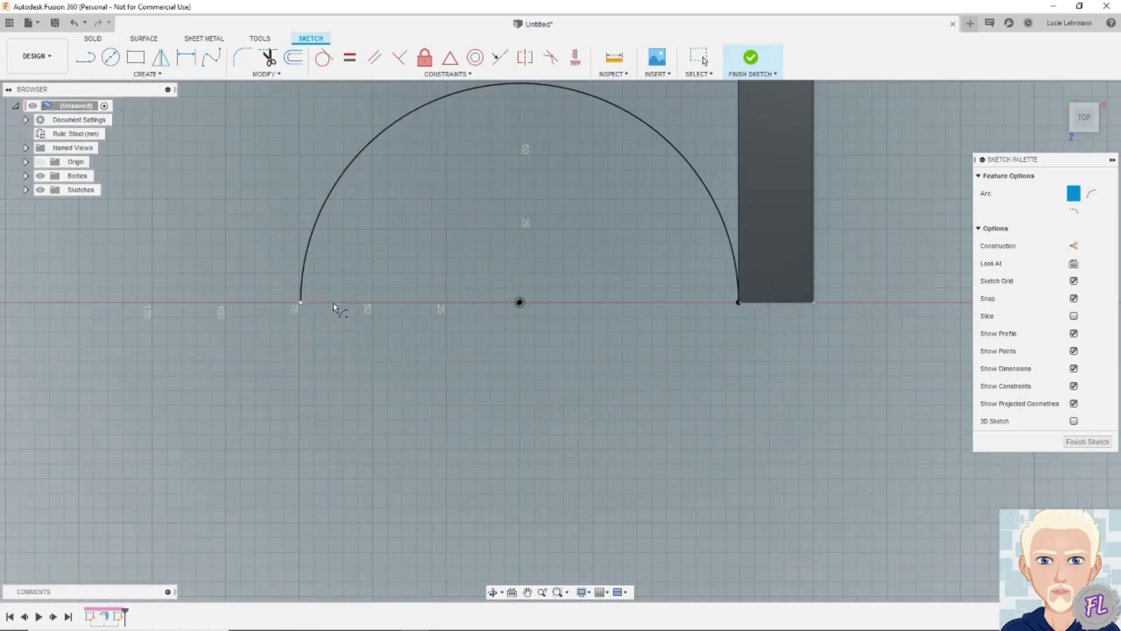
left_click(334, 308)
left_click(751, 57)
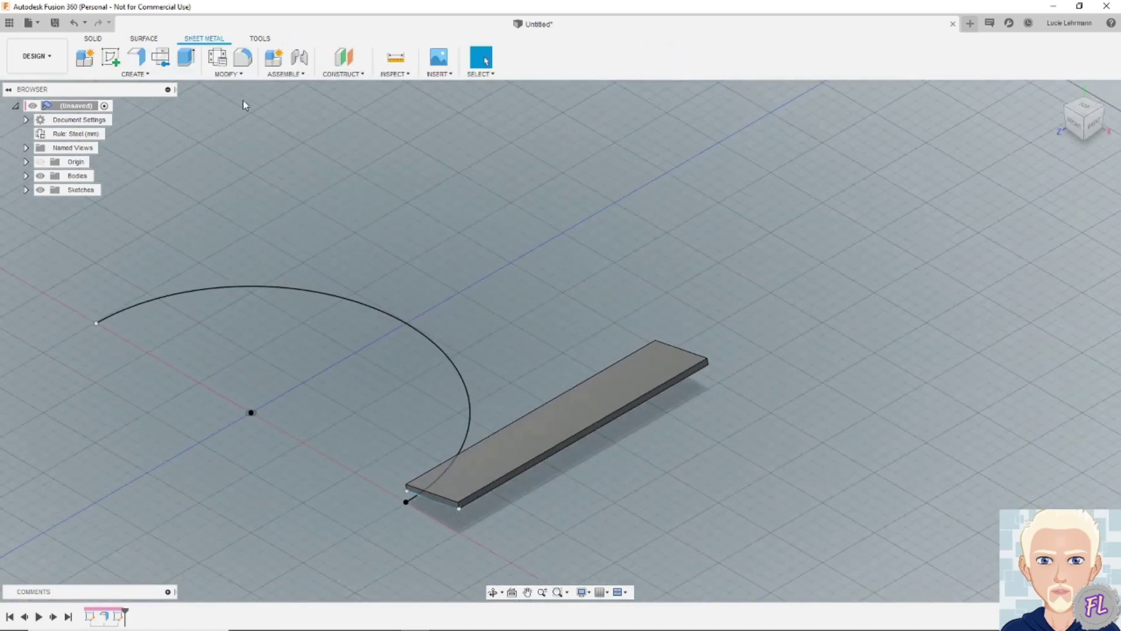
Create a 4 mm high one-sided flange along the semicircular arc as a new body.
left_click(136, 57)
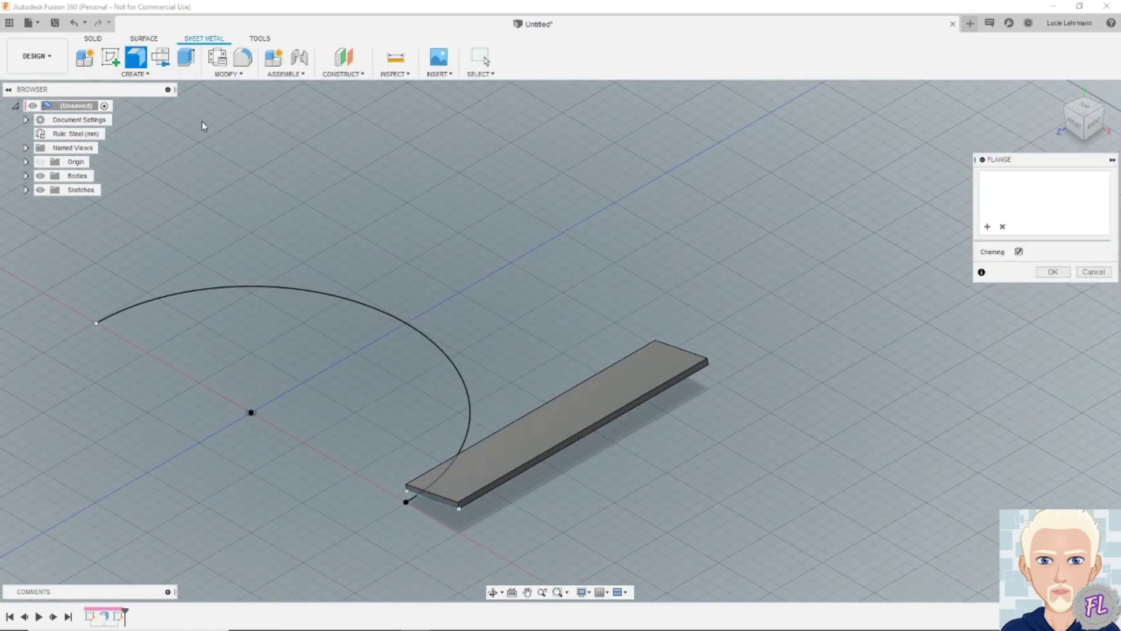
left_click(370, 297)
left_click_drag(369, 297, 370, 285)
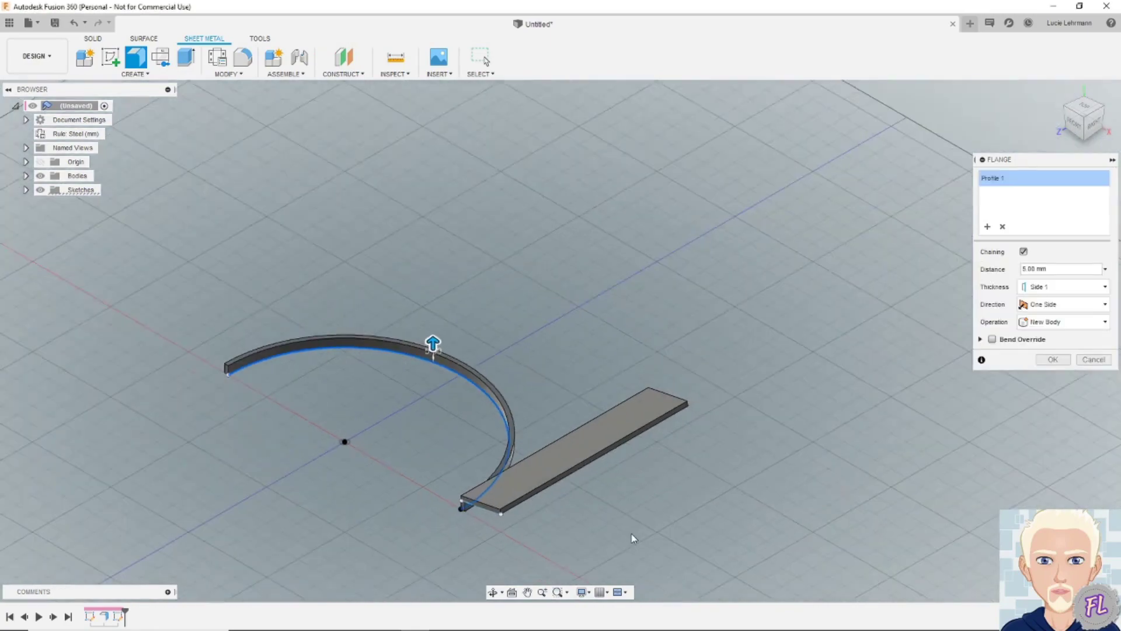
scroll(631, 528, "up", 3)
middle_click_drag(601, 486, 967, 327)
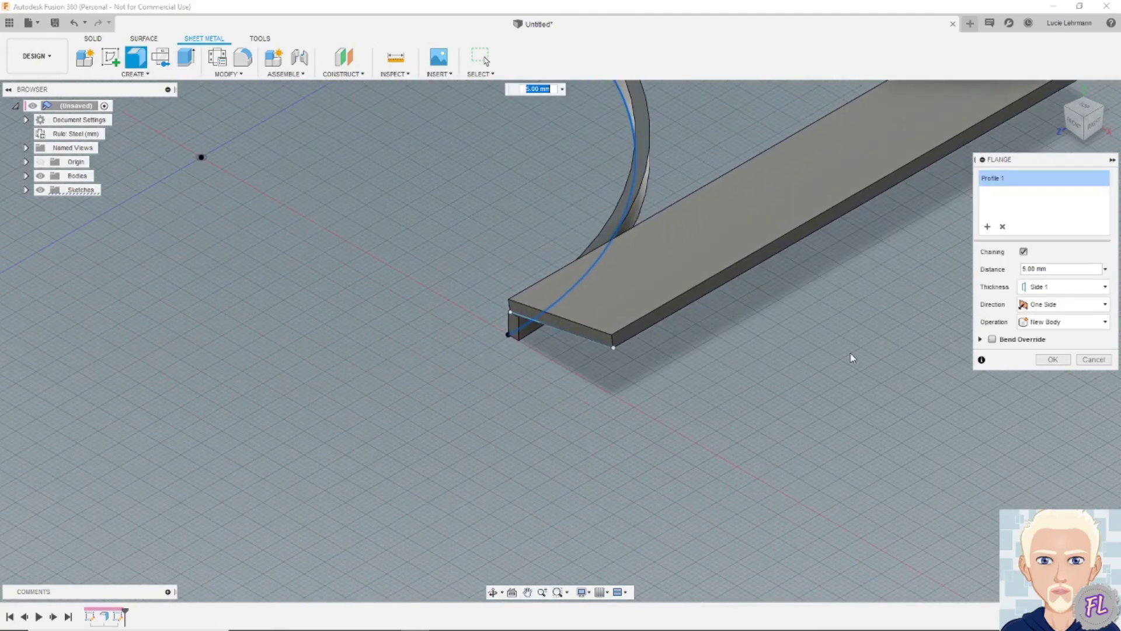
scroll(850, 354, "up", 3)
middle_click_drag(205, 308, 911, 351)
left_click(1032, 270)
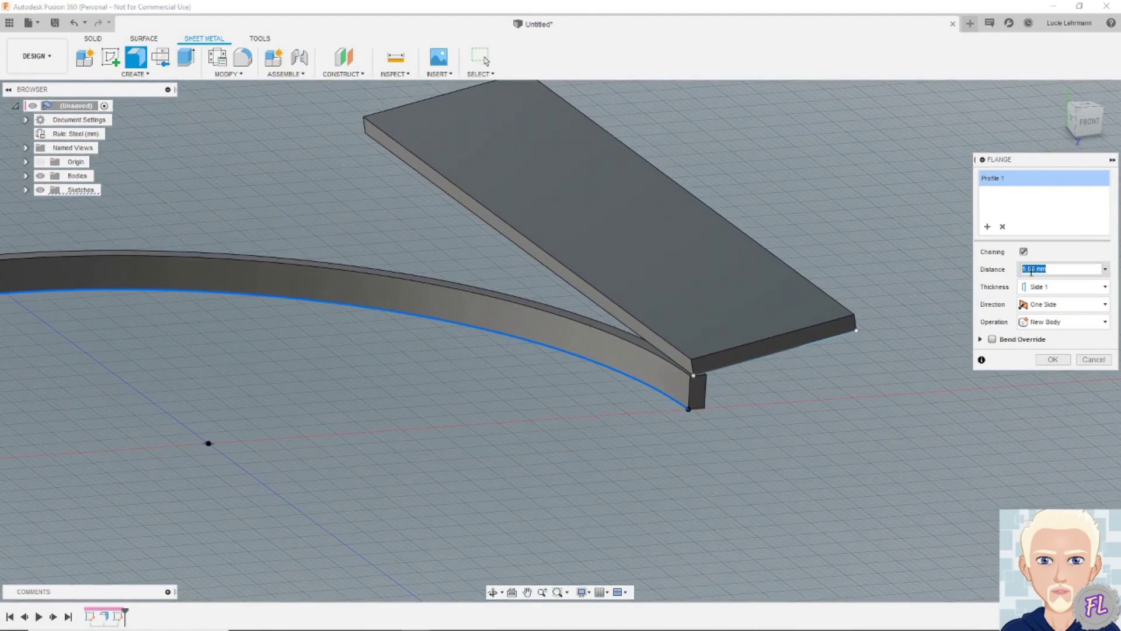
type("4")
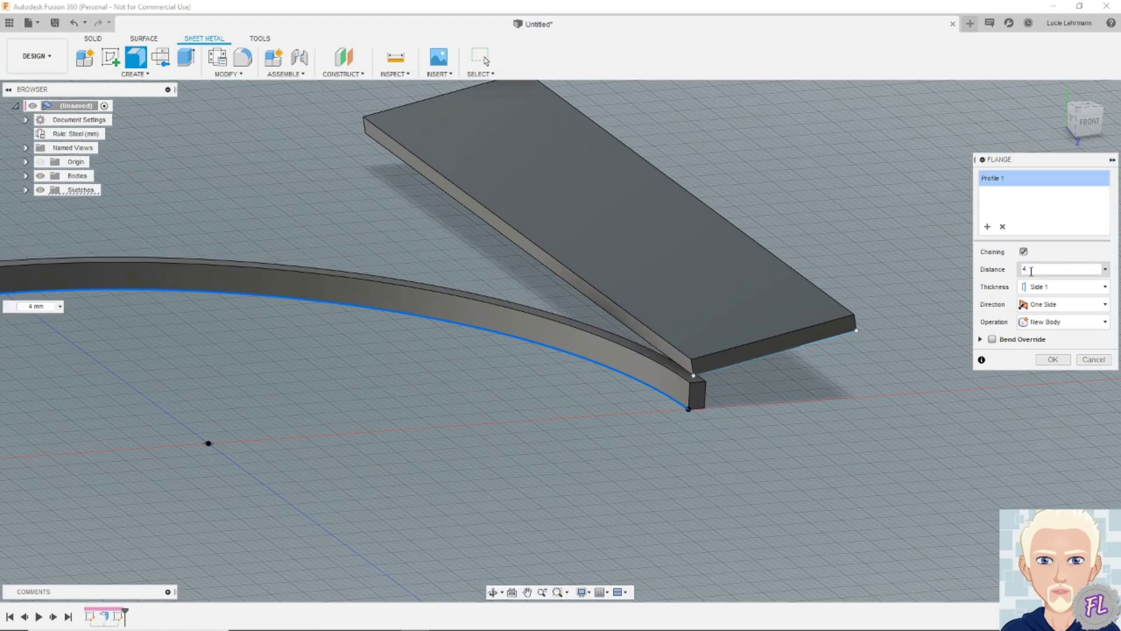
key("Return")
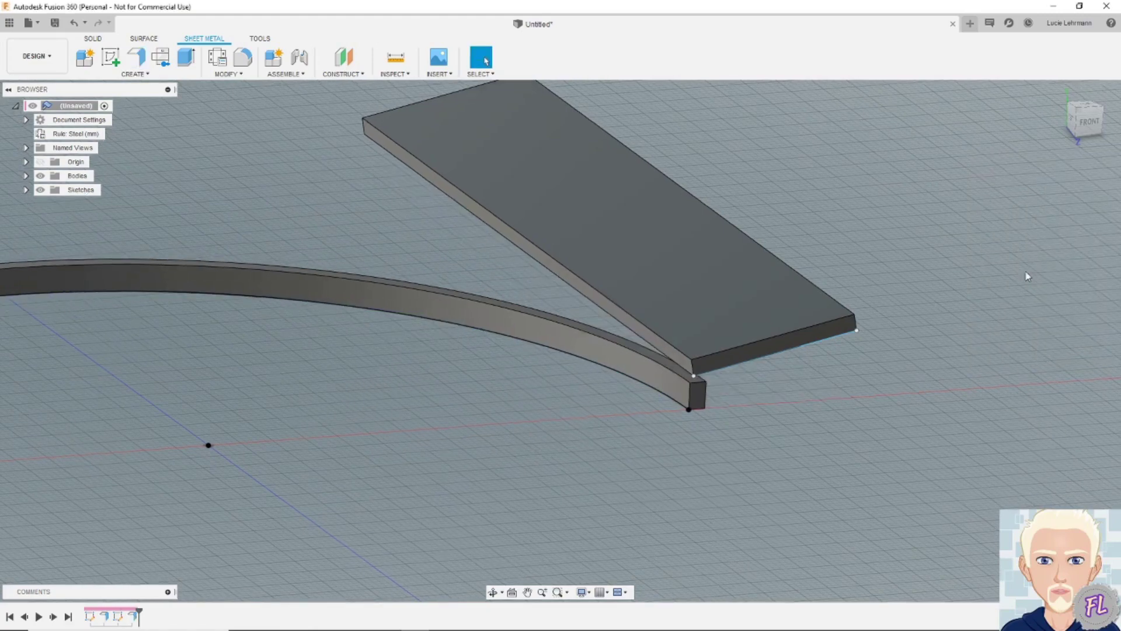
Extrude the curved strip's end face near the plate by 2 mm and join it to the strip.
middle_click_drag(1031, 275, 728, 399, "shift")
scroll(728, 401, "up", 4)
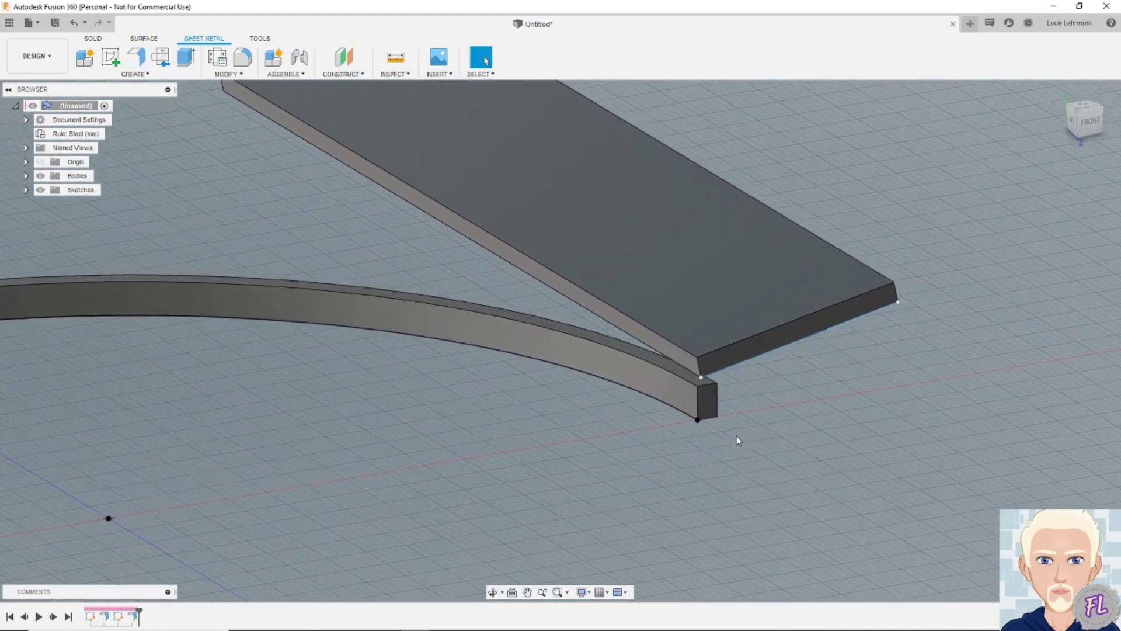
left_click(187, 59)
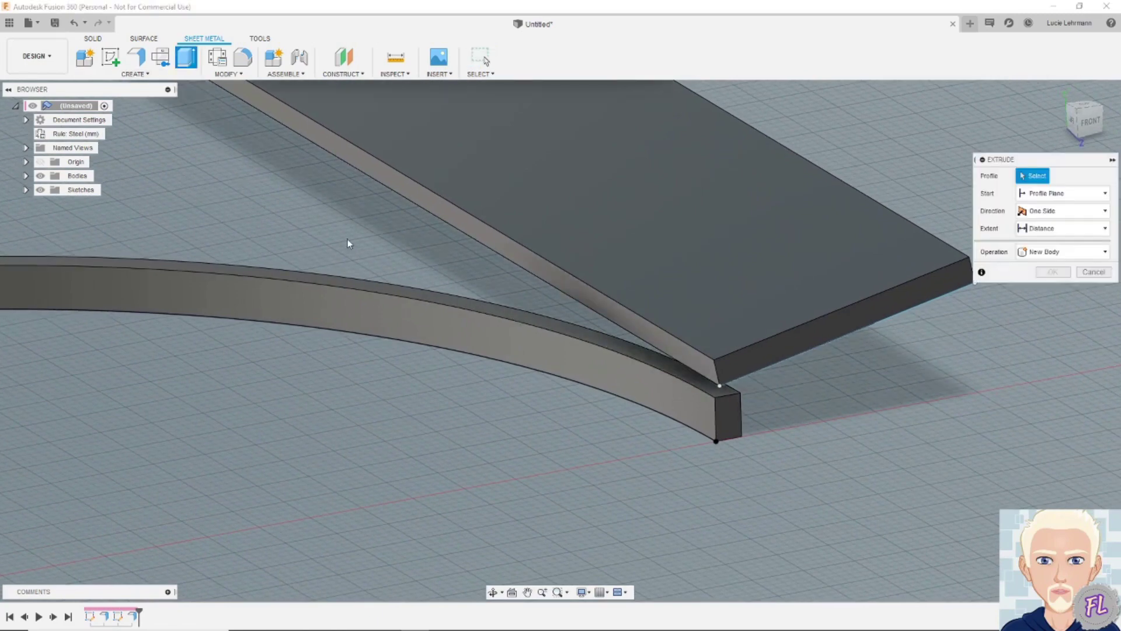
left_click(730, 416)
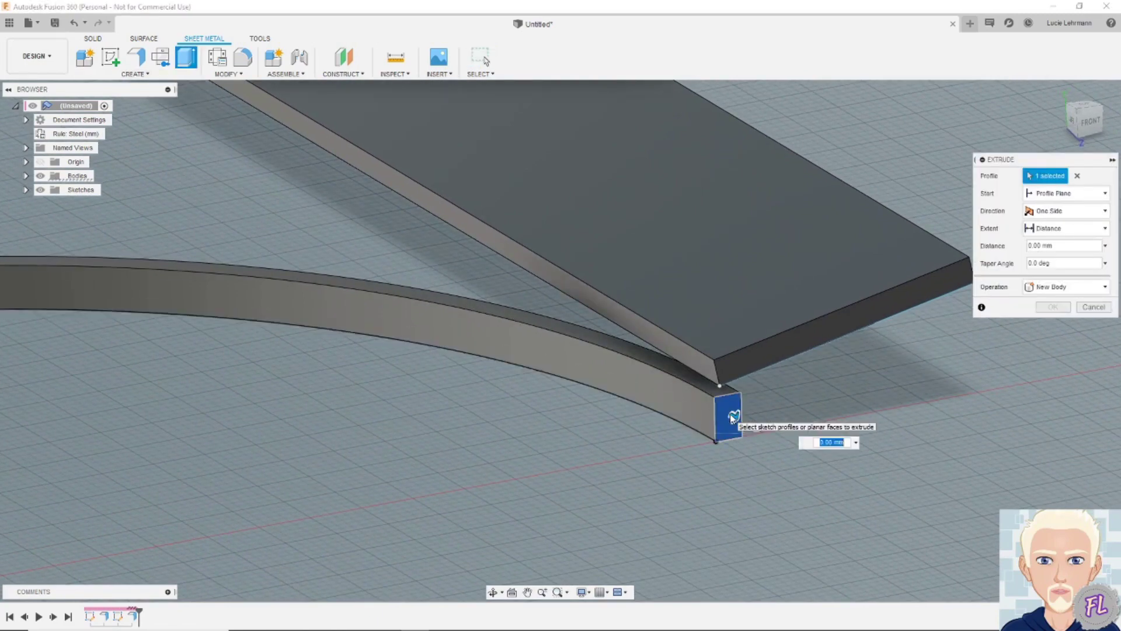
left_click_drag(739, 420, 745, 422)
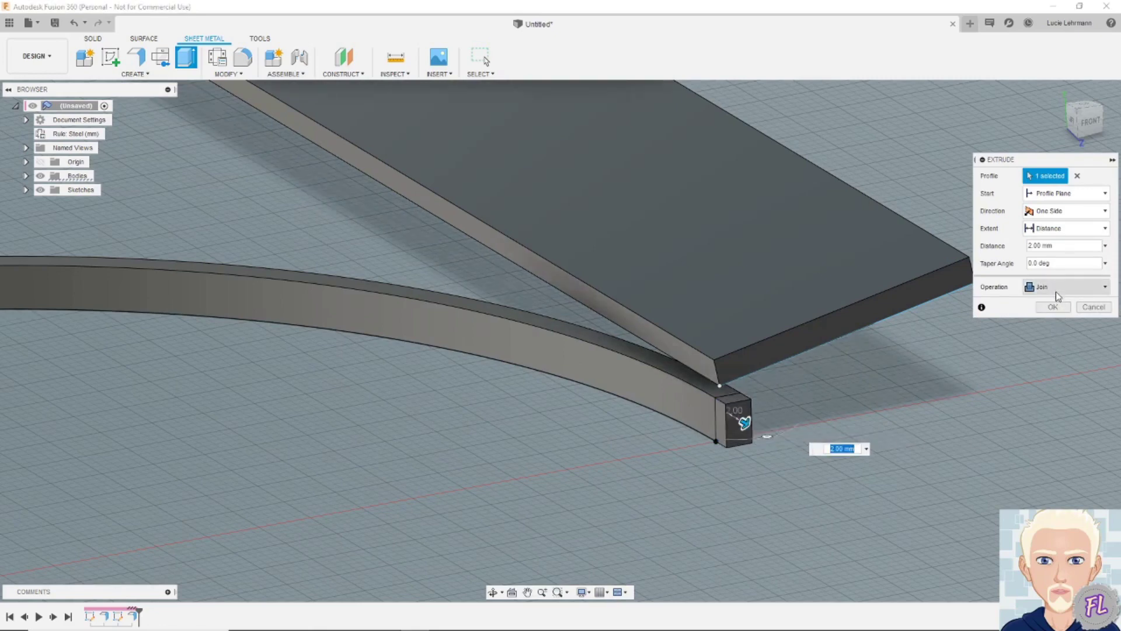
left_click(1055, 308)
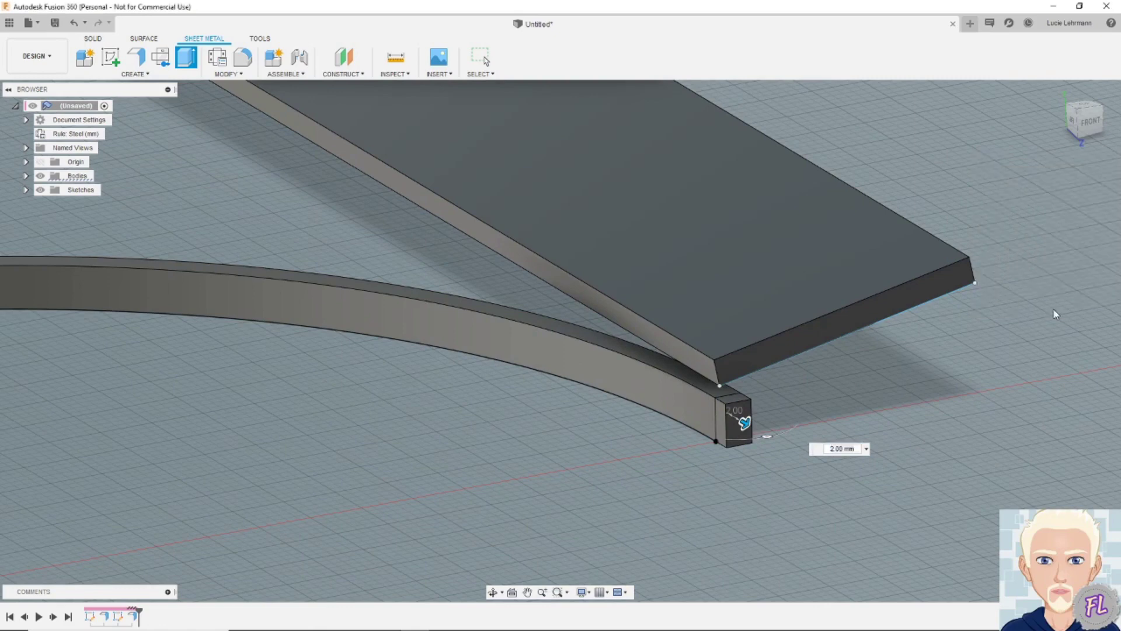
Unfold the curved strip's bend, keeping the small flat end face stationary.
left_click(235, 74)
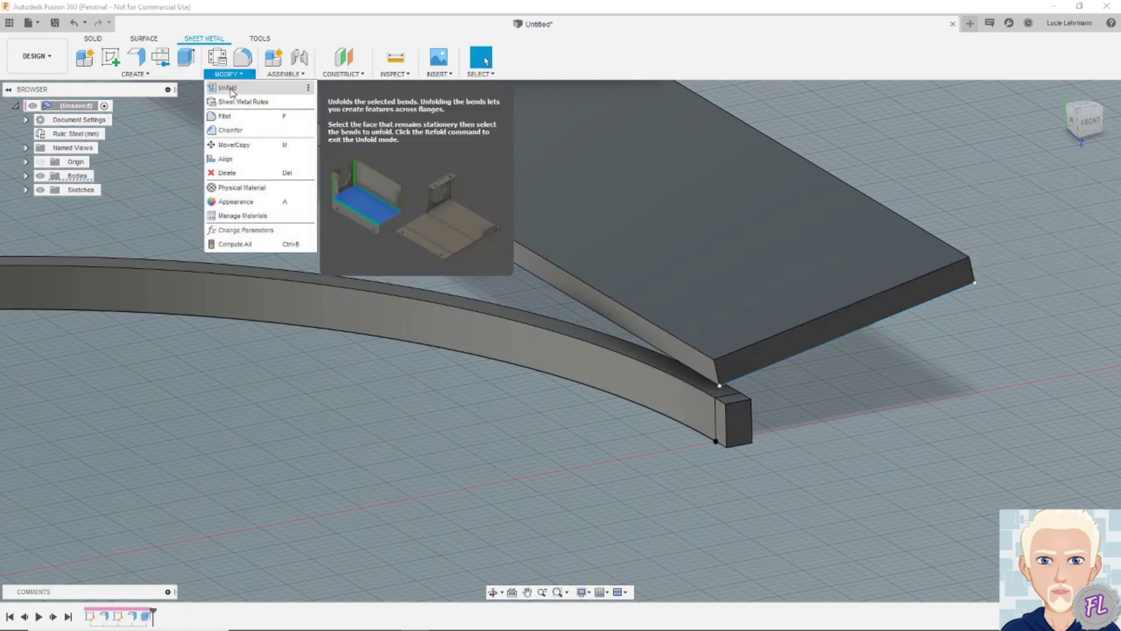
left_click(229, 88)
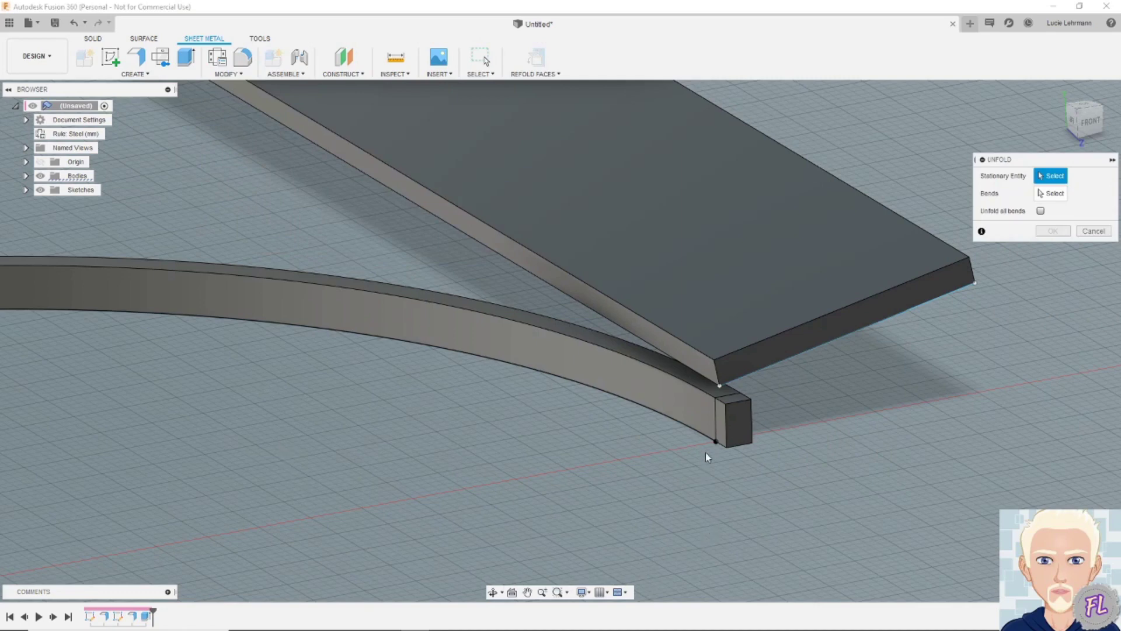
left_click(720, 431)
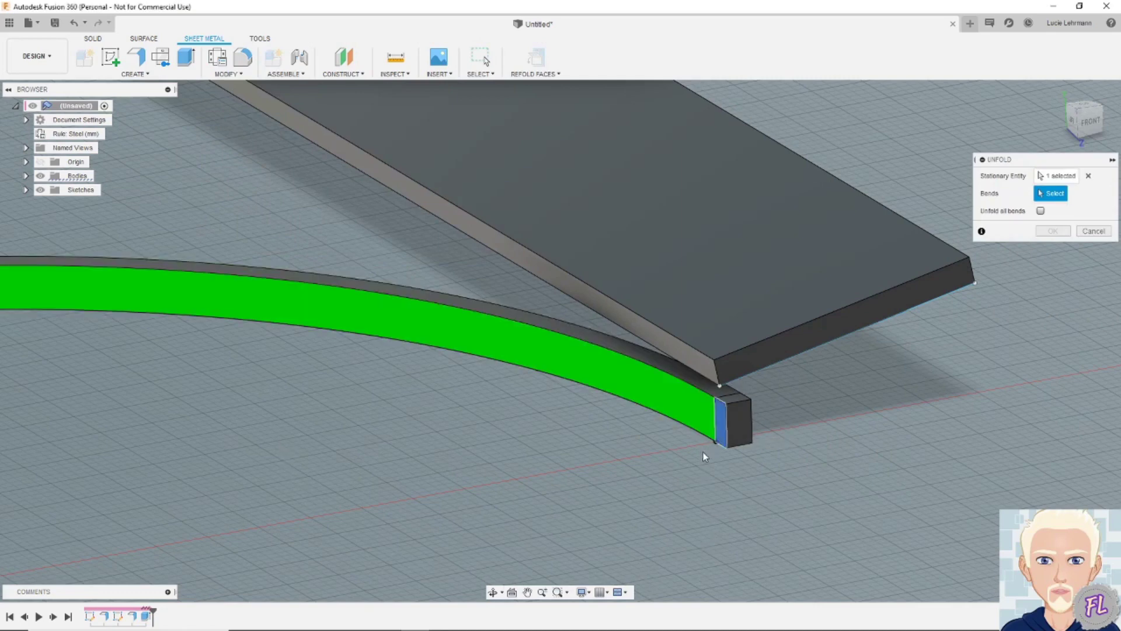
left_click(657, 391)
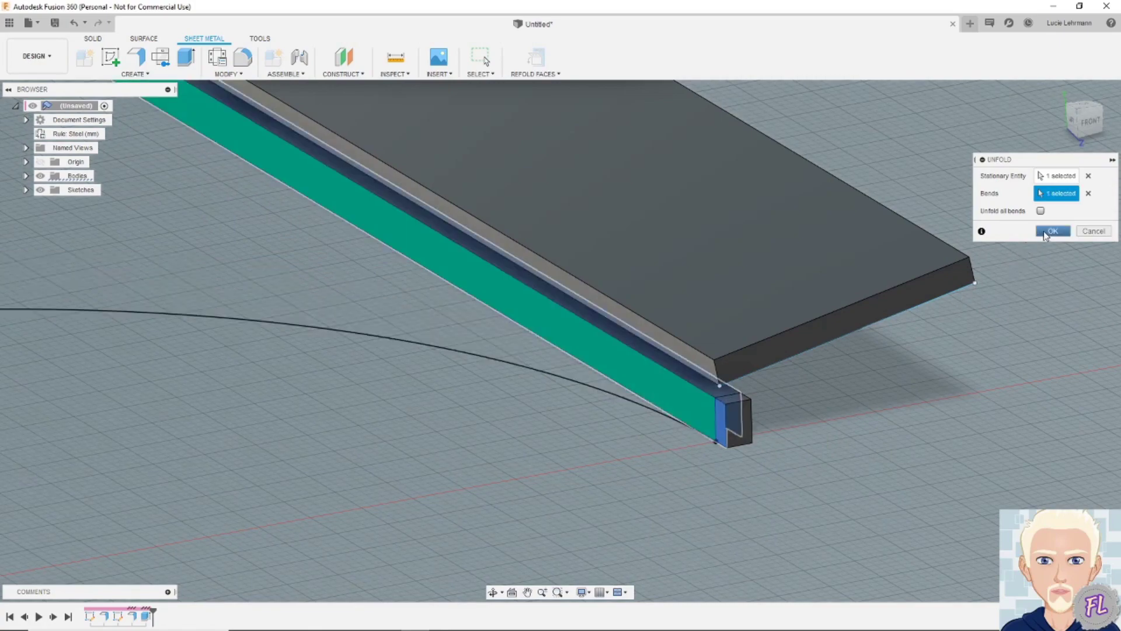
left_click(1052, 231)
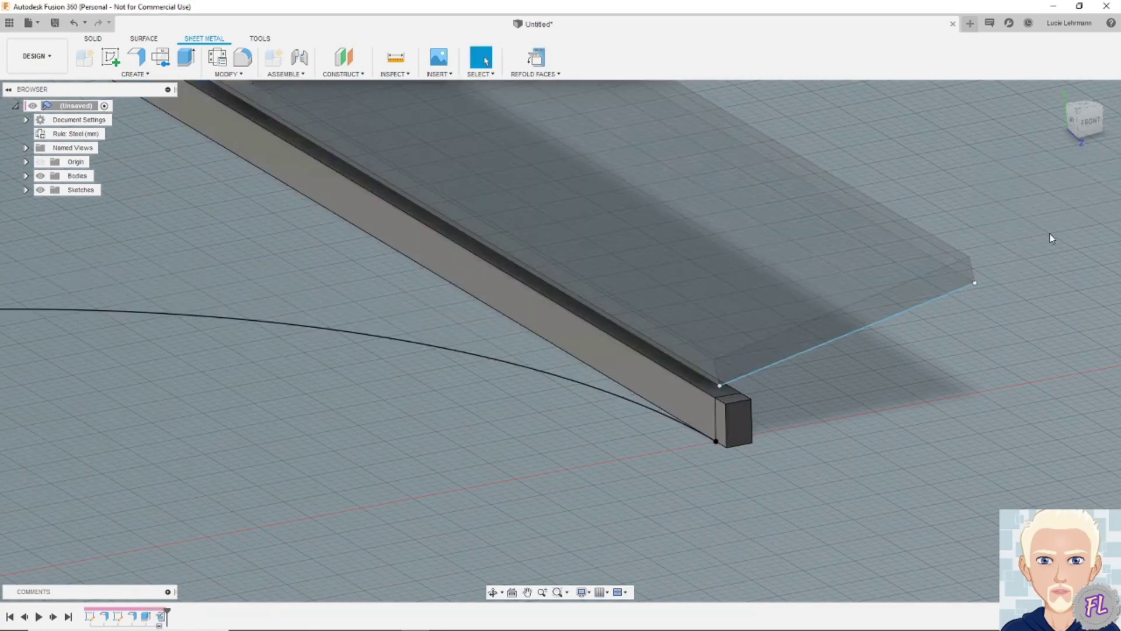
Start a sketch on the slanted plate's upper face and place the text "FUSION 360 - AMATEURS" on it.
middle_click_drag(873, 459, 461, 426, "shift")
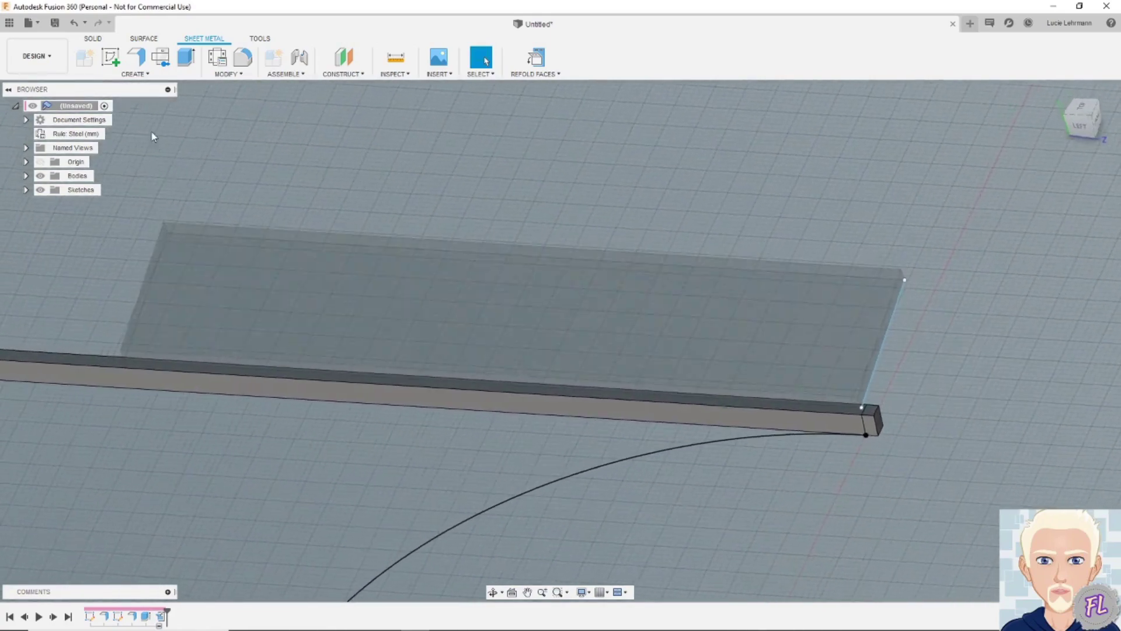
left_click(137, 75)
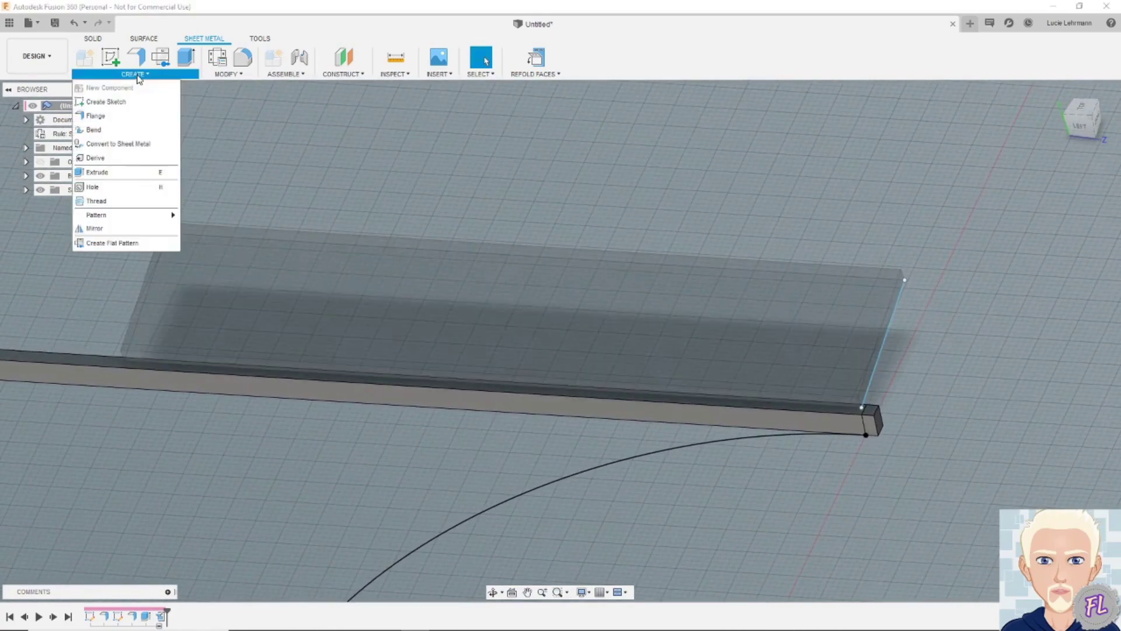
left_click(134, 101)
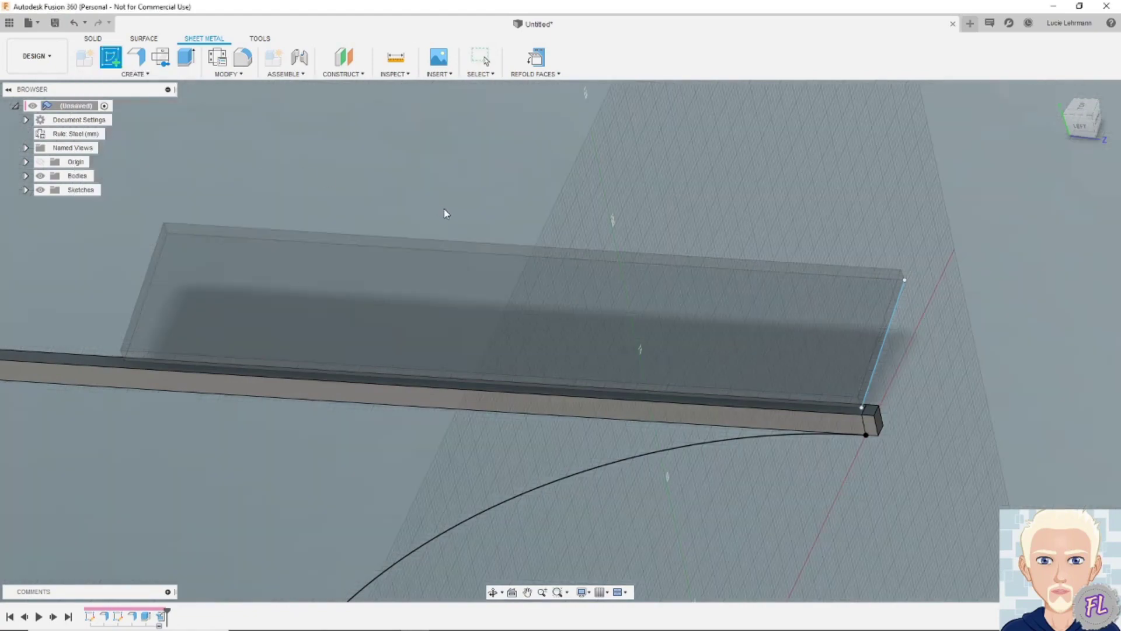
left_click(458, 301)
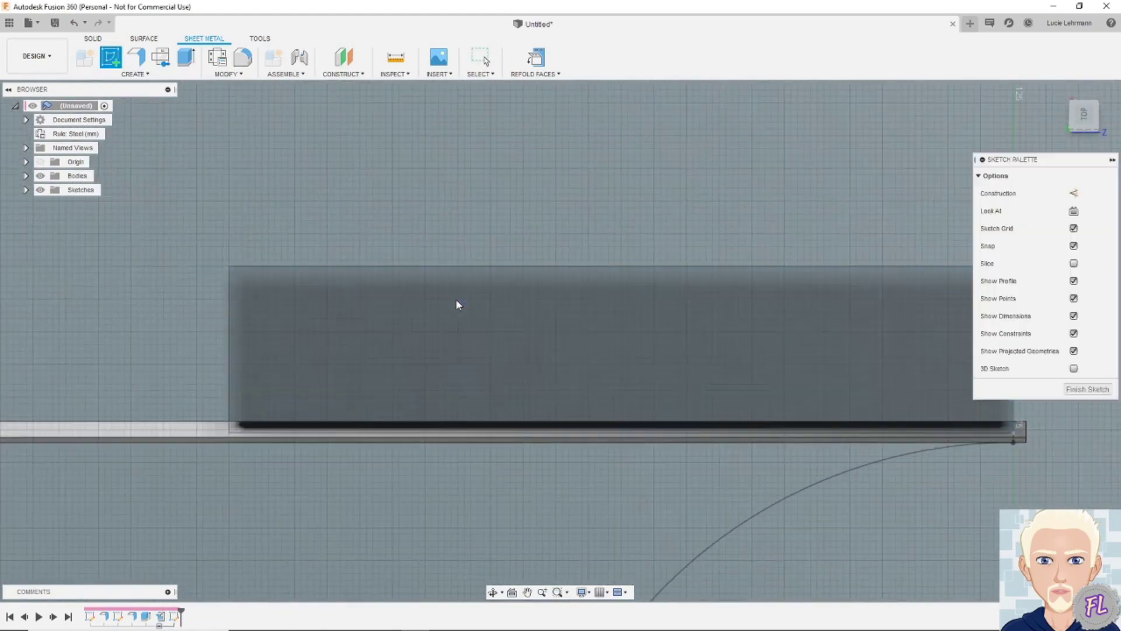
left_click(134, 76)
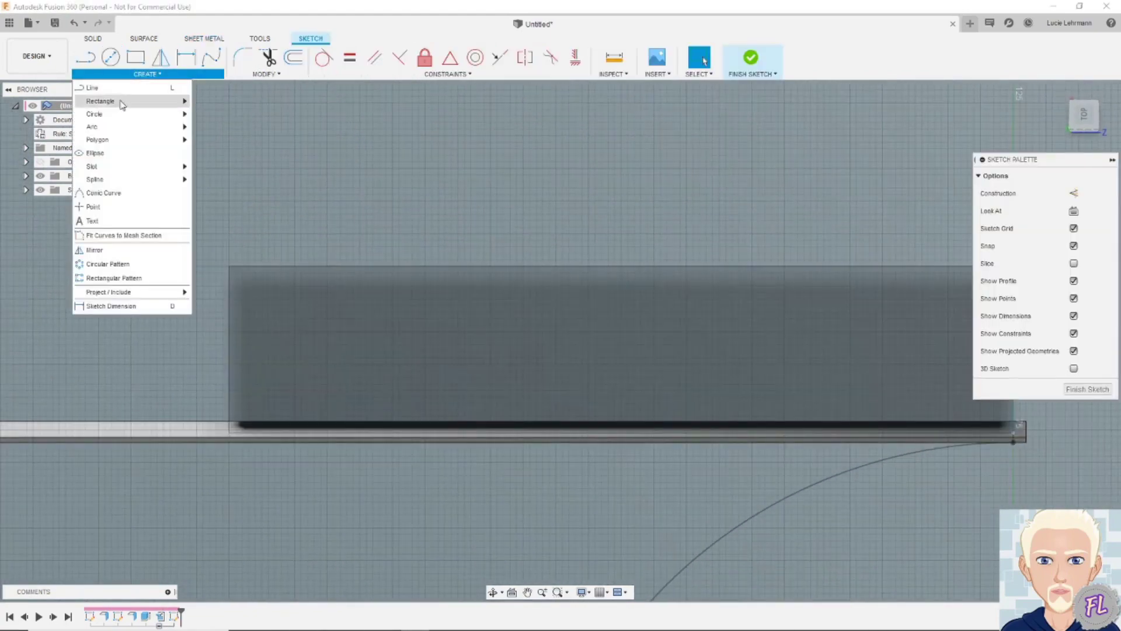
left_click(111, 222)
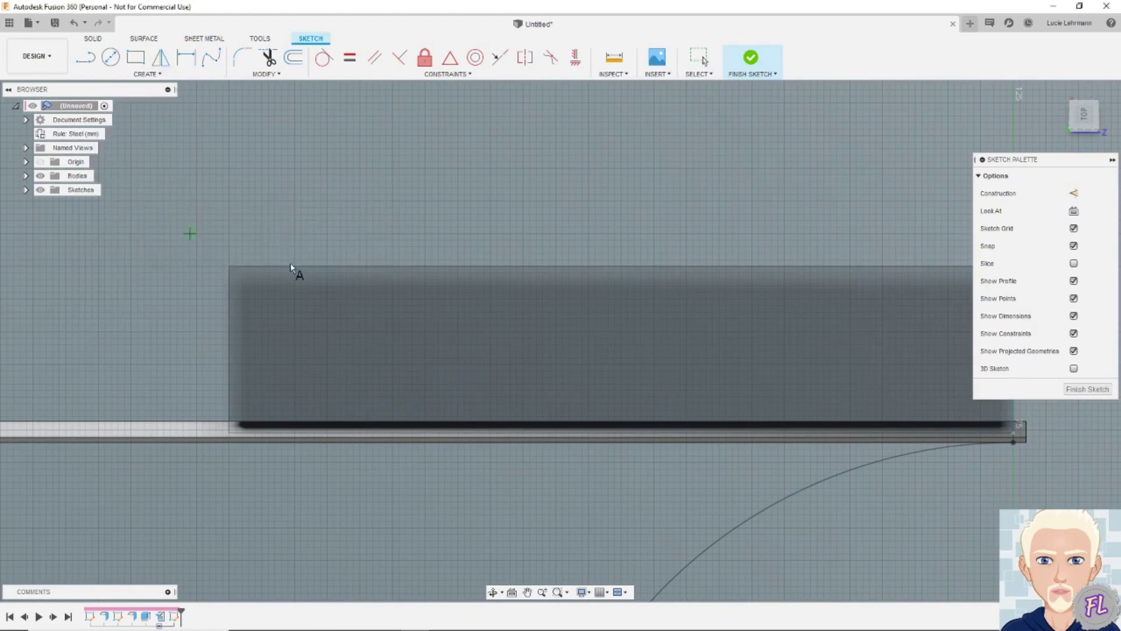
left_click(462, 345)
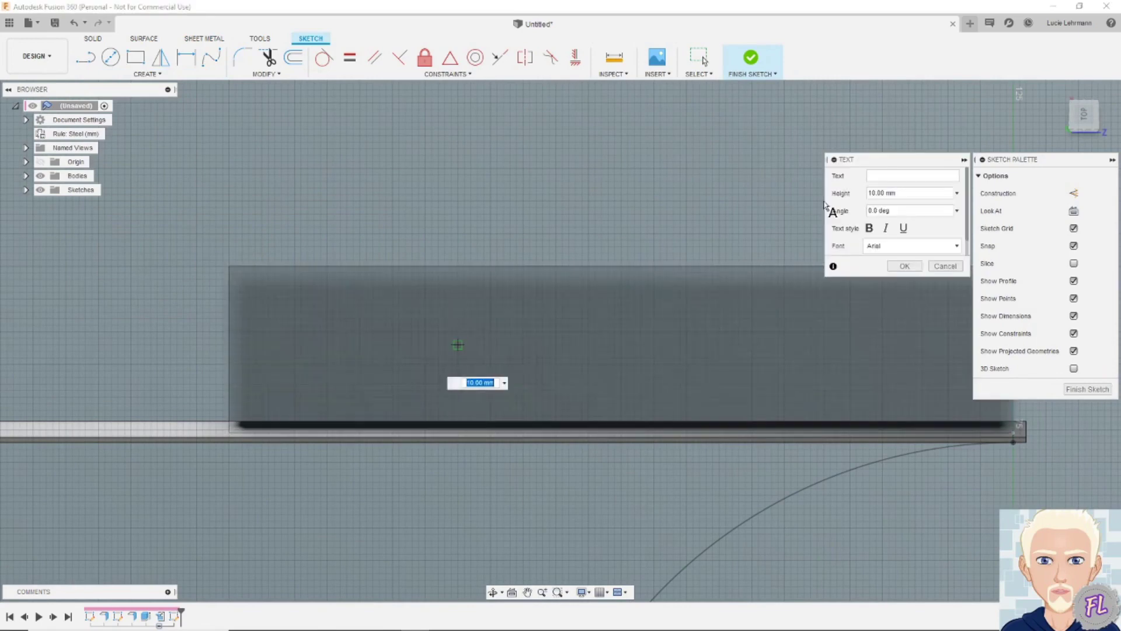
left_click(886, 175)
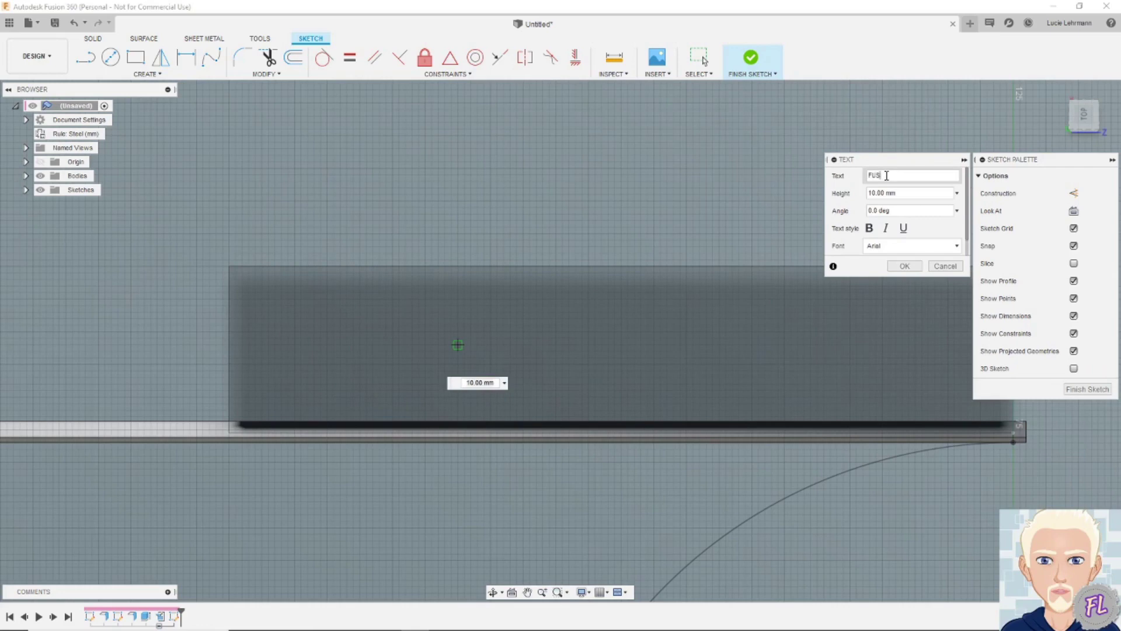
type("FUSION 360 -")
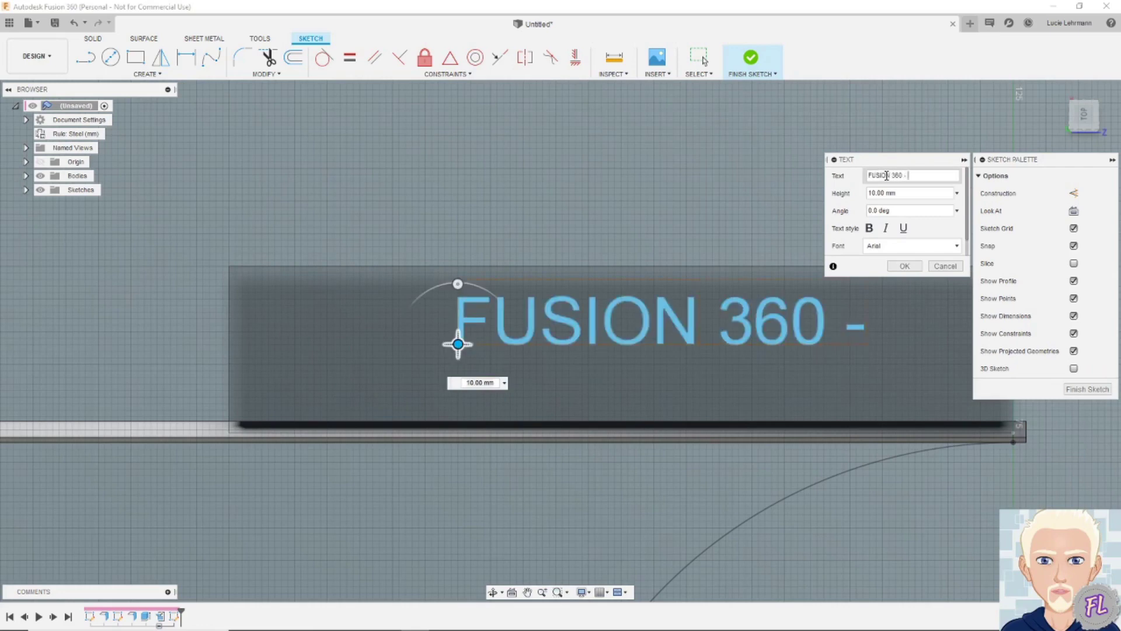
type(" AMATEURS")
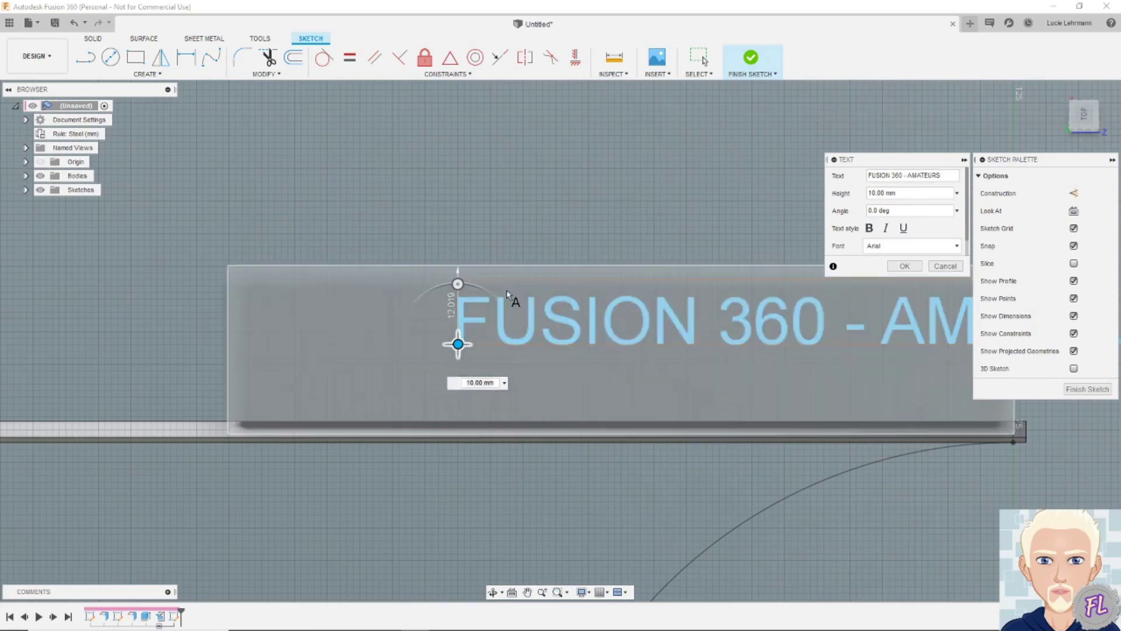
Set the text height to 8 mm, make it bold, and position it roughly centred on the plate before finishing the sketch.
mouse_move(458, 344)
left_mouse_down()
mouse_move(363, 365)
mouse_move(249, 368)
left_mouse_up()
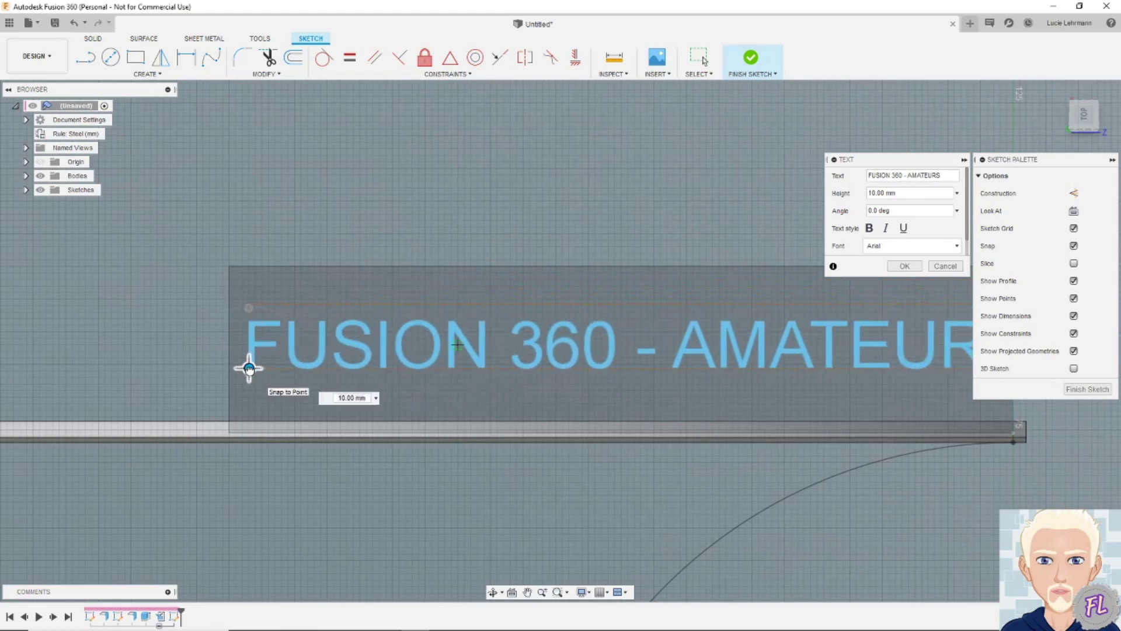
left_click(876, 195)
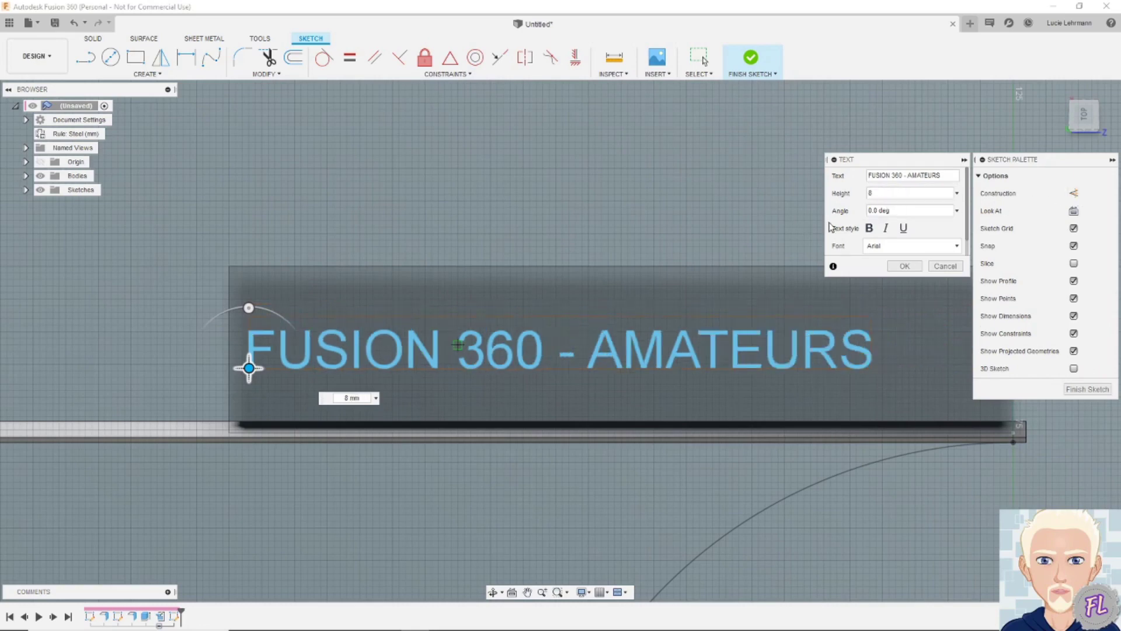
left_click(869, 229)
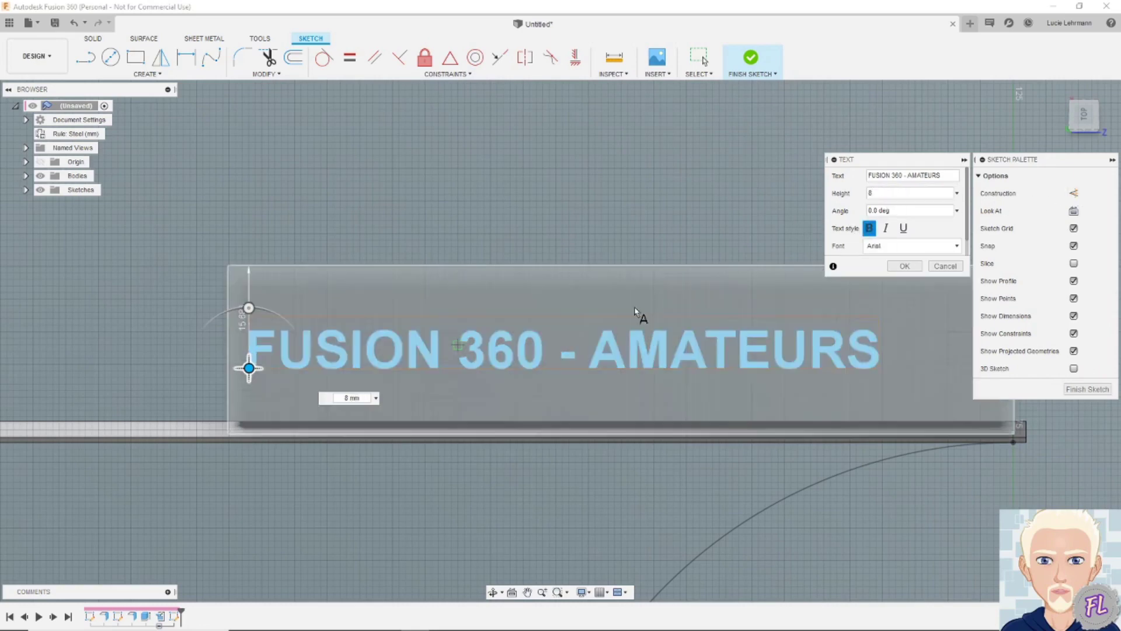
left_click_drag(250, 368, 299, 359)
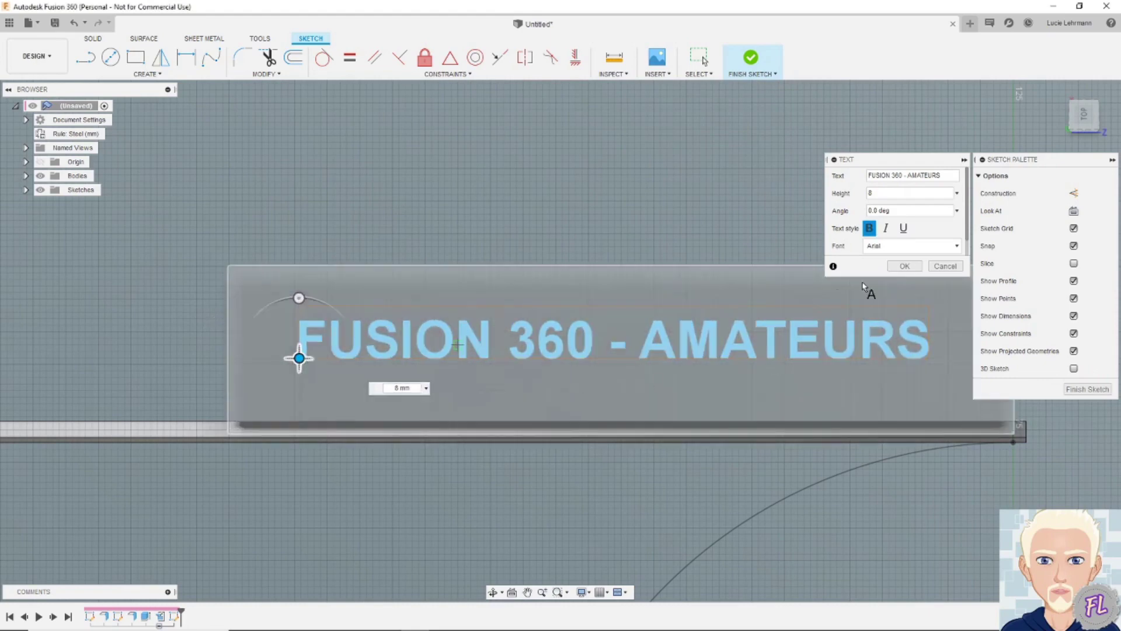
left_click(909, 266)
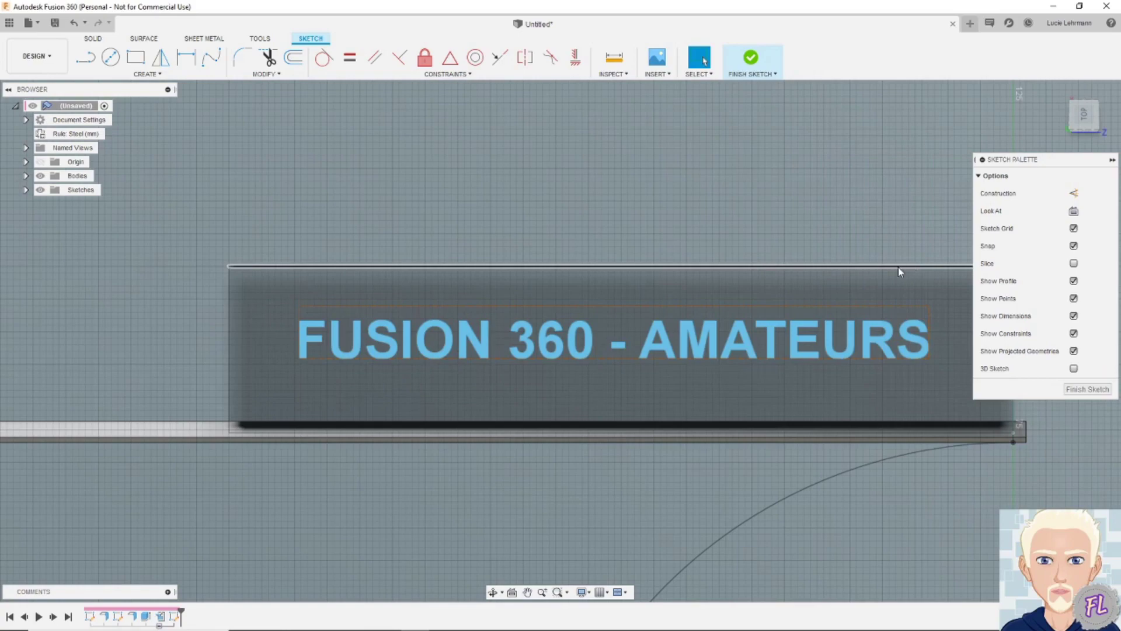
middle_click_drag(888, 220, 775, 232)
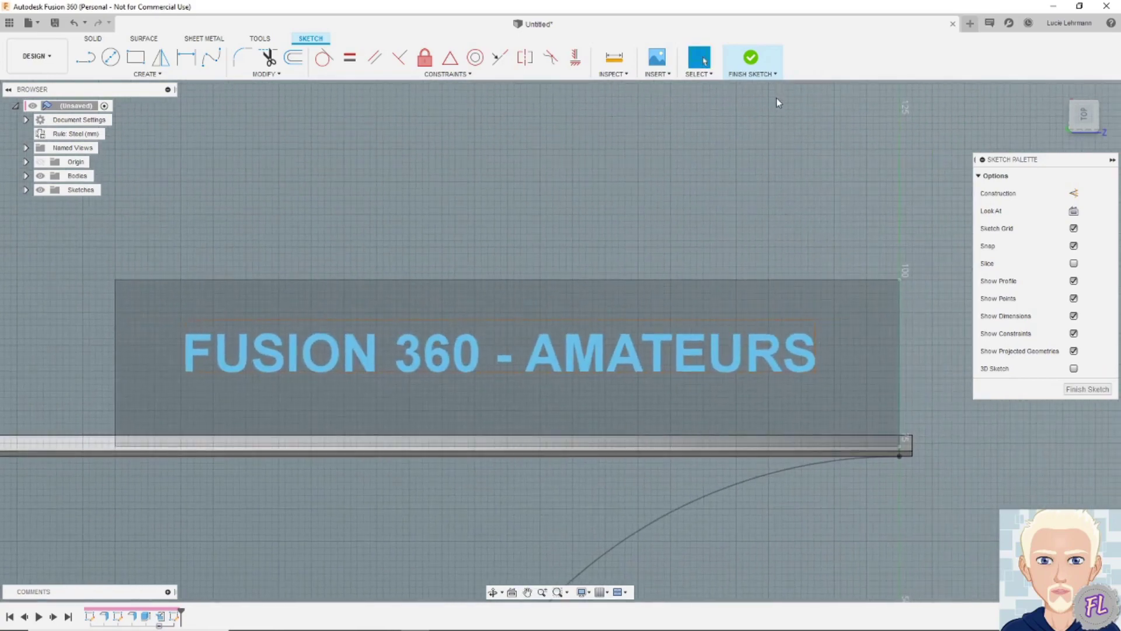
left_click(754, 61)
Extrude the text 1 mm from the plate, joined to it, and hide the sketches.
middle_click_drag(746, 85, 655, 157, "shift")
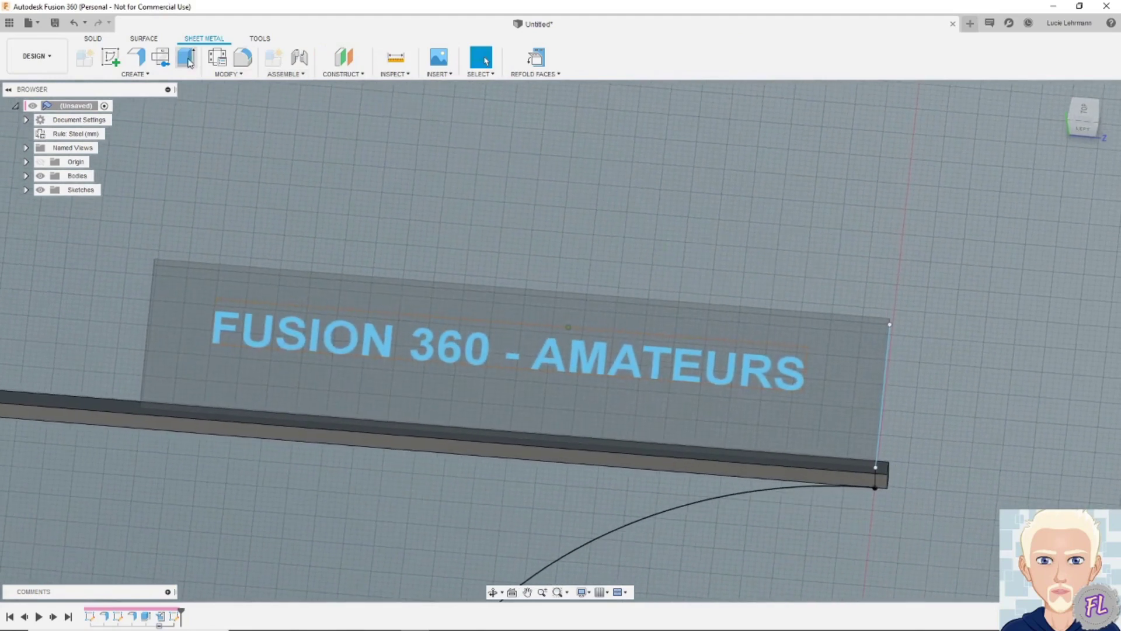
left_click(94, 41)
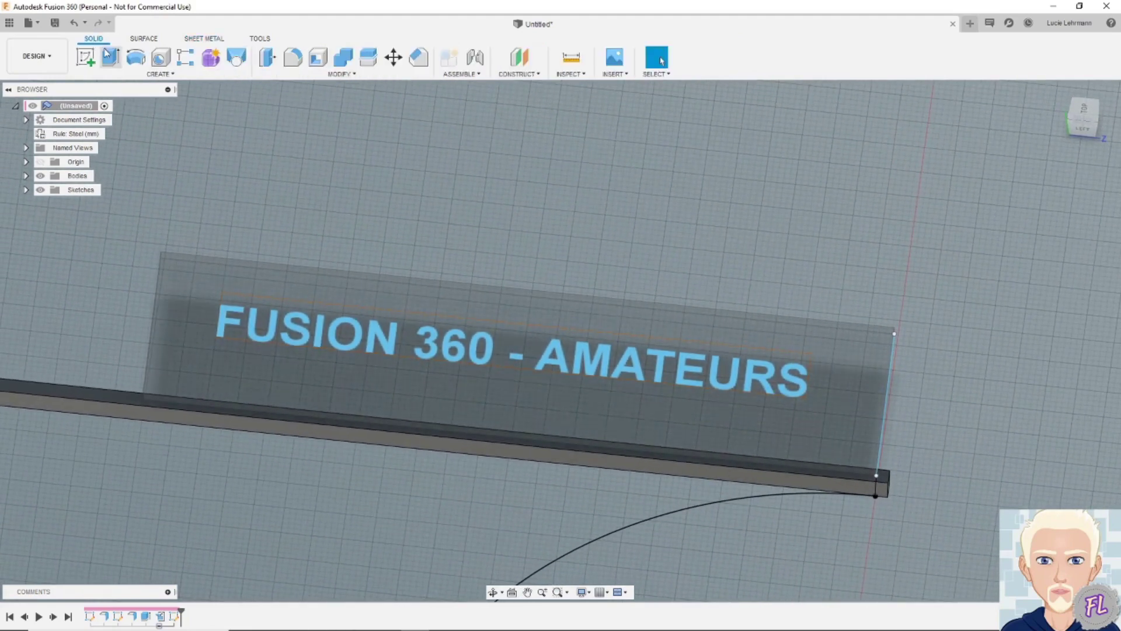
left_click(110, 57)
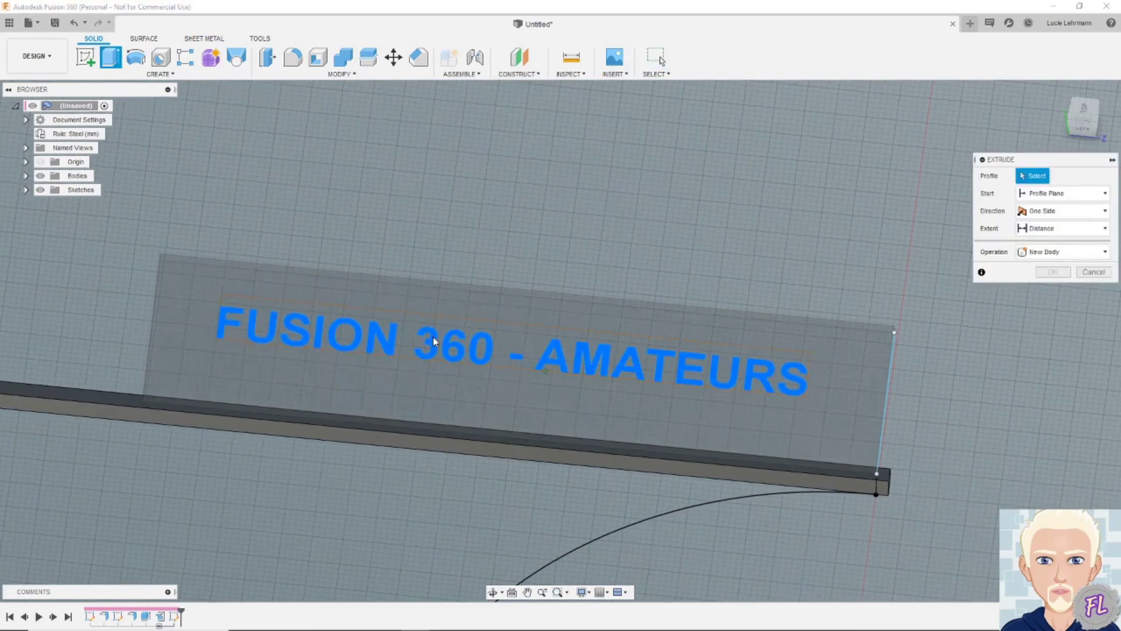
left_click(450, 350)
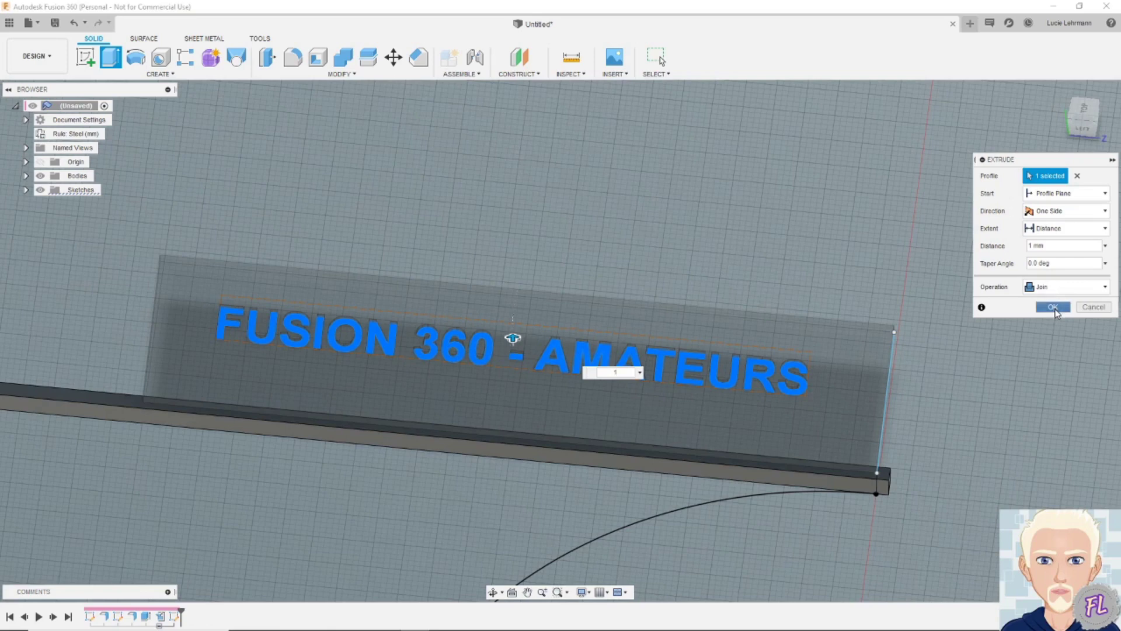
left_click(1054, 307)
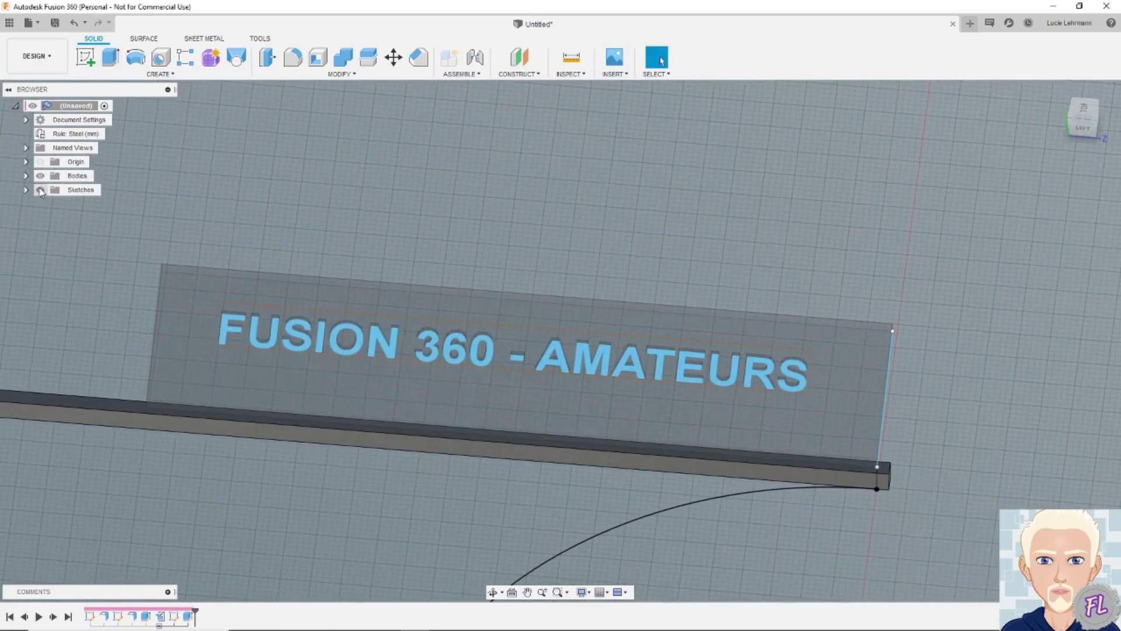
left_click(40, 190)
Extrude the unfolded strip's upper face 1 mm to join it with the slanted plate, and refold the faces.
left_click(207, 39)
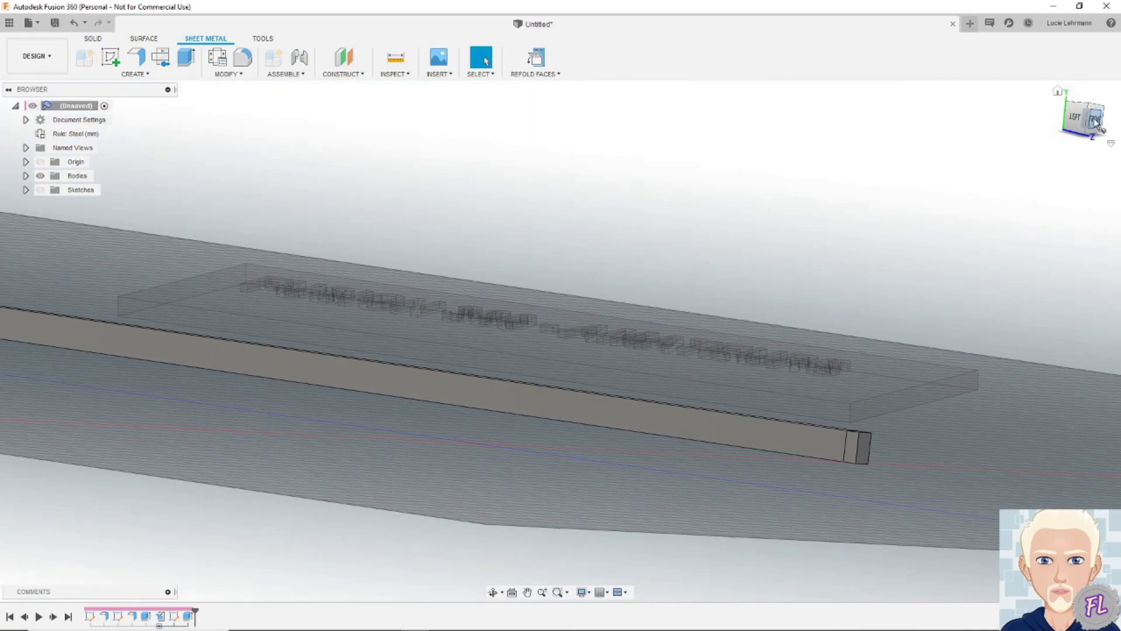
left_click(1095, 121)
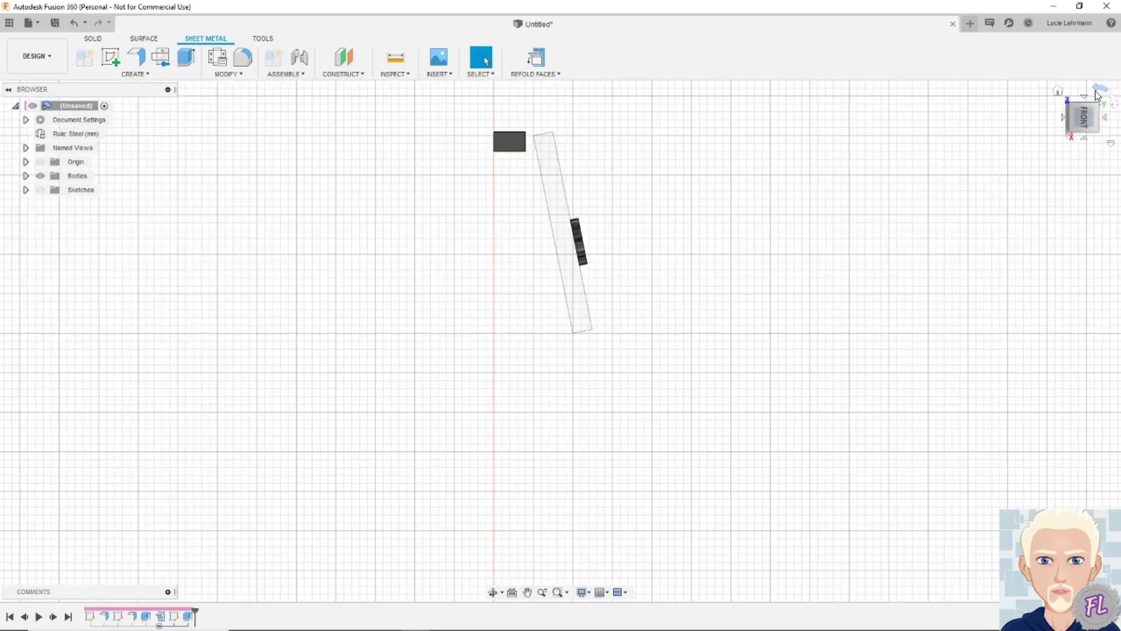
left_click(1096, 91)
middle_click_drag(482, 433, 475, 445, "shift")
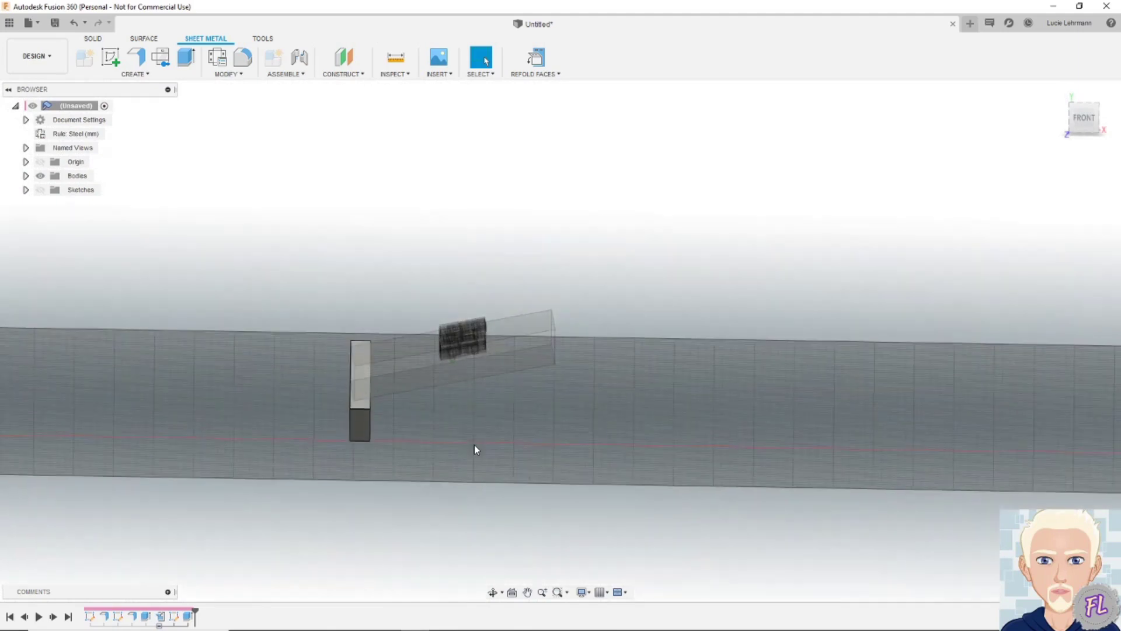
left_click(186, 59)
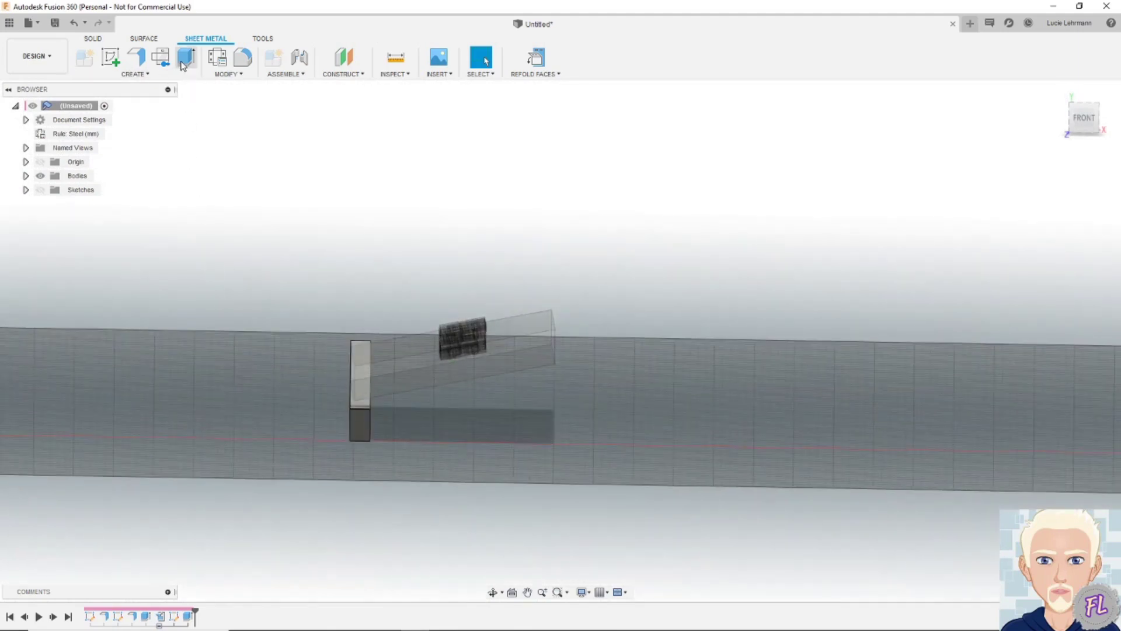
left_click(359, 408)
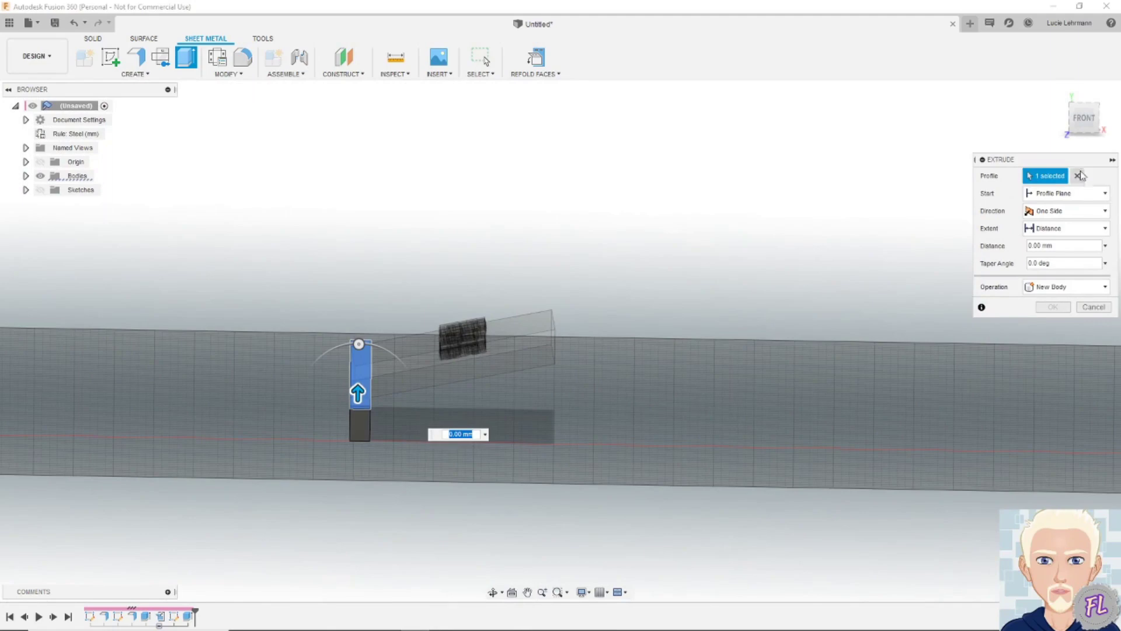
left_click(1084, 117)
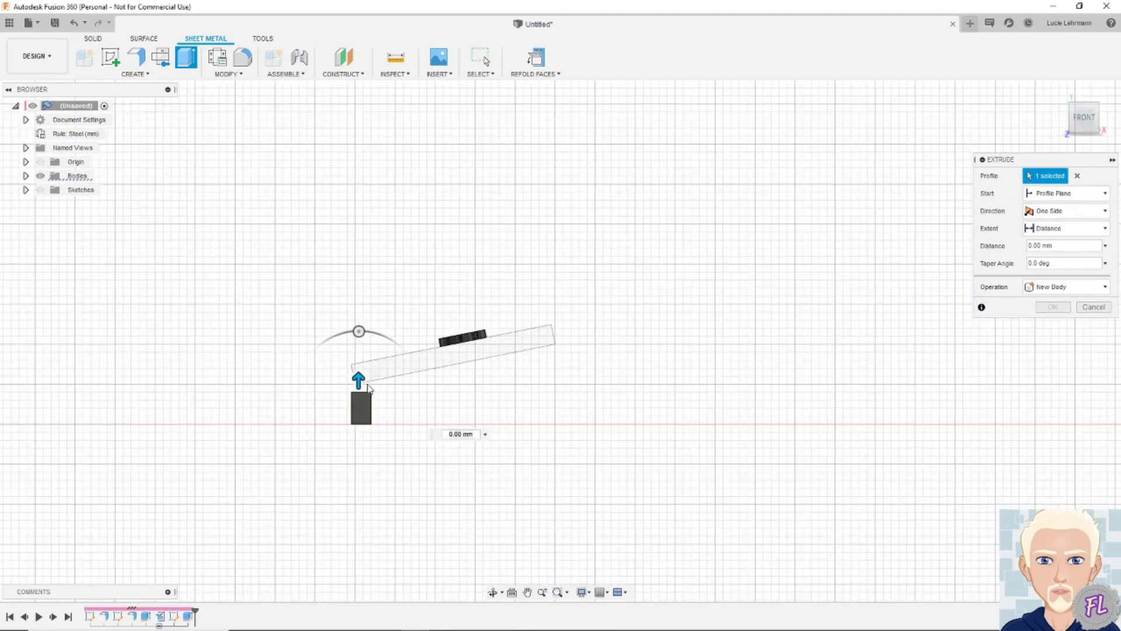
scroll(369, 389, "up", 5)
middle_click_drag(512, 408, 711, 367)
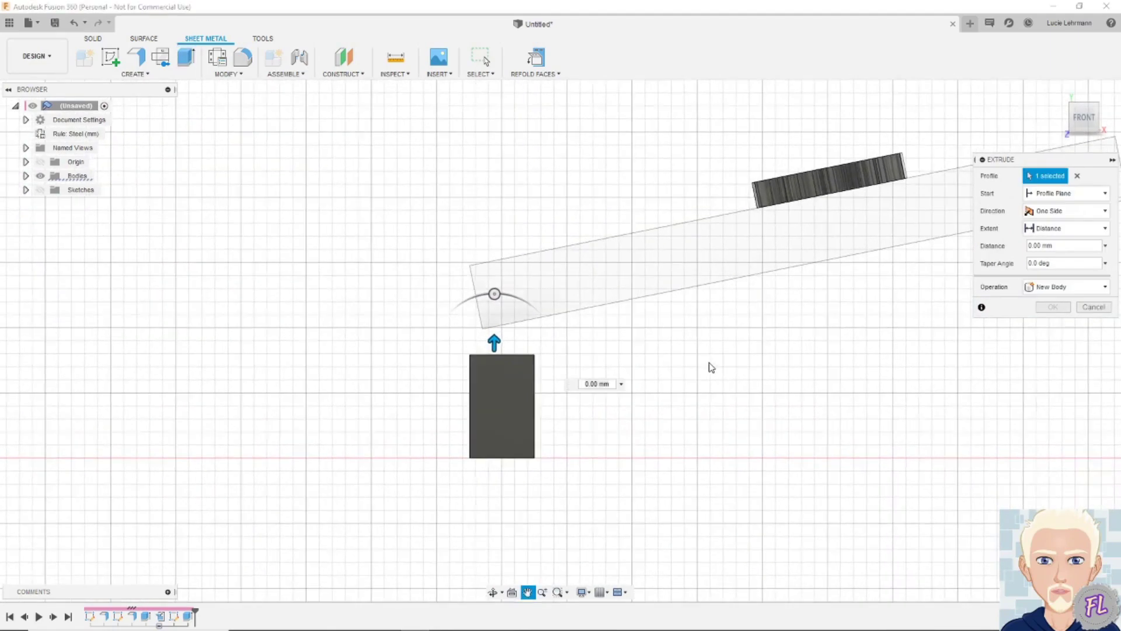
scroll(711, 367, "up", 1)
left_click_drag(445, 344, 445, 329)
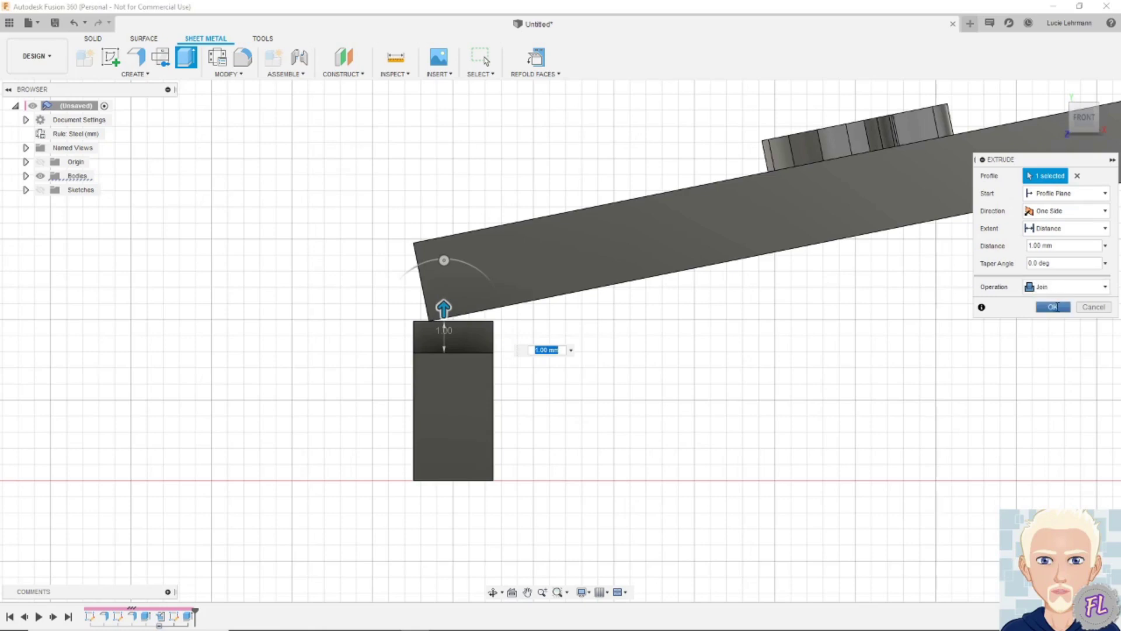
left_click(1054, 306)
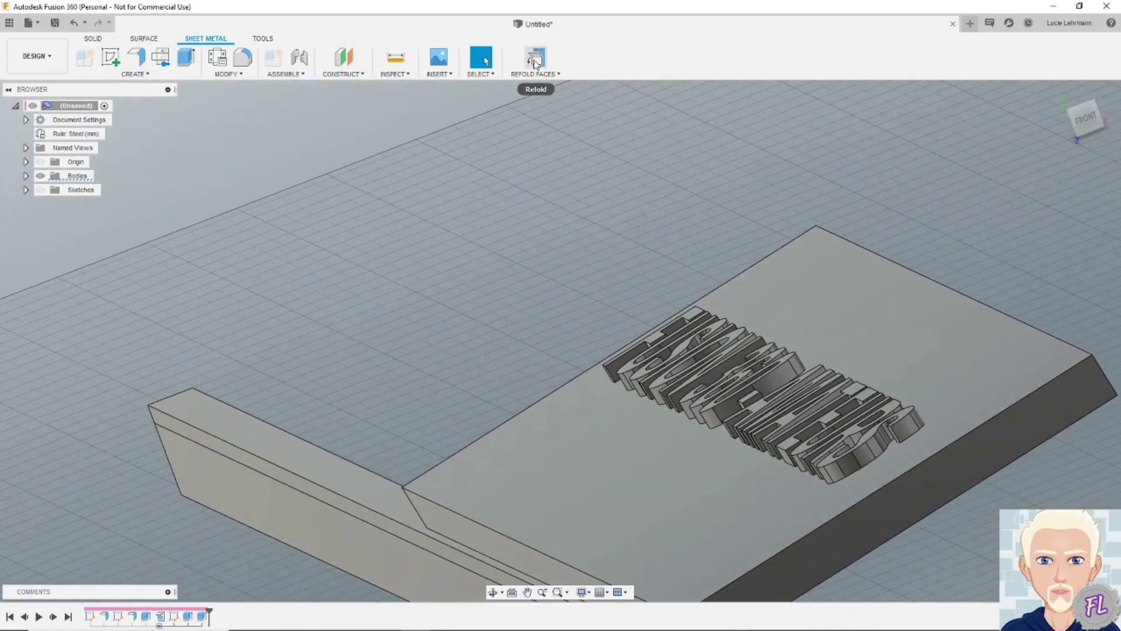
left_click(537, 64)
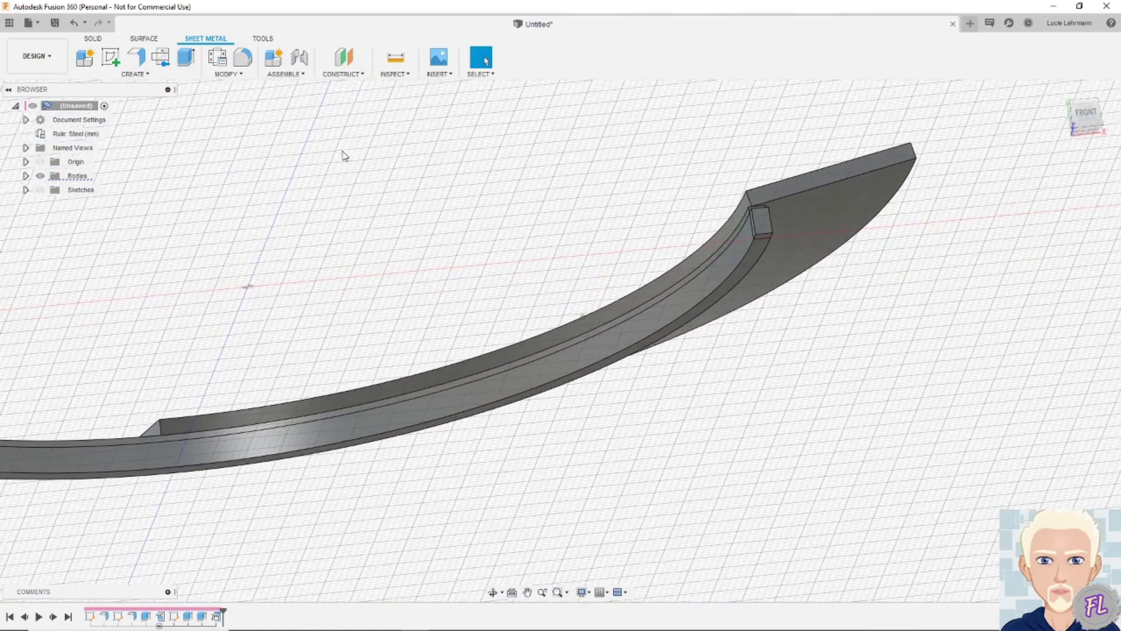
Cut away the curved helper strip beneath the plate by extruding its lower face -5 mm.
left_click(186, 56)
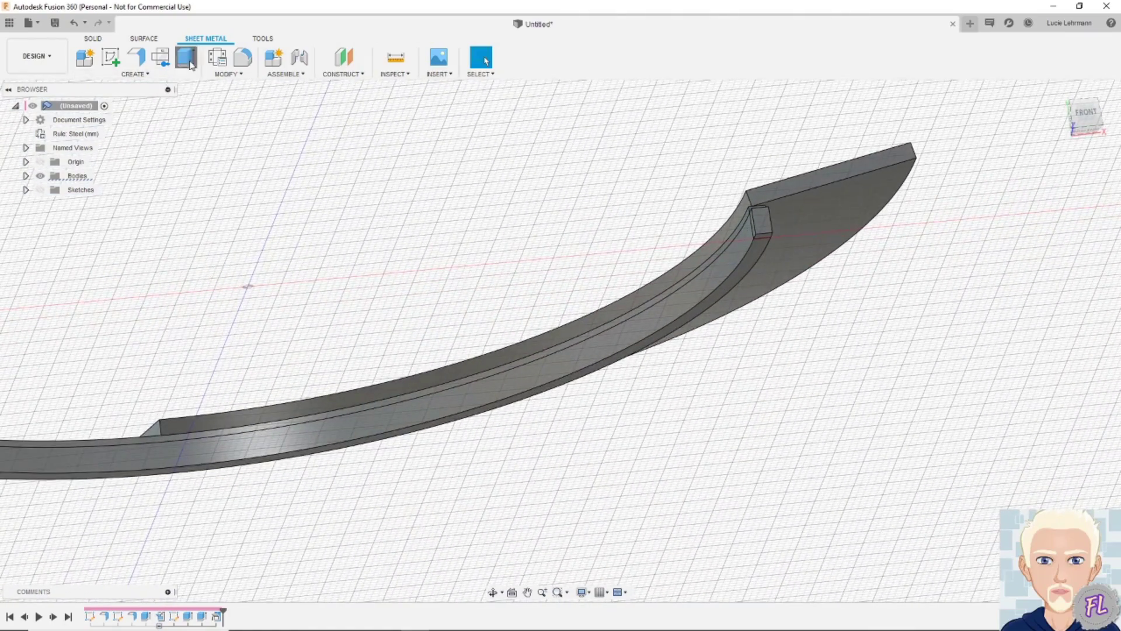
left_click(751, 264)
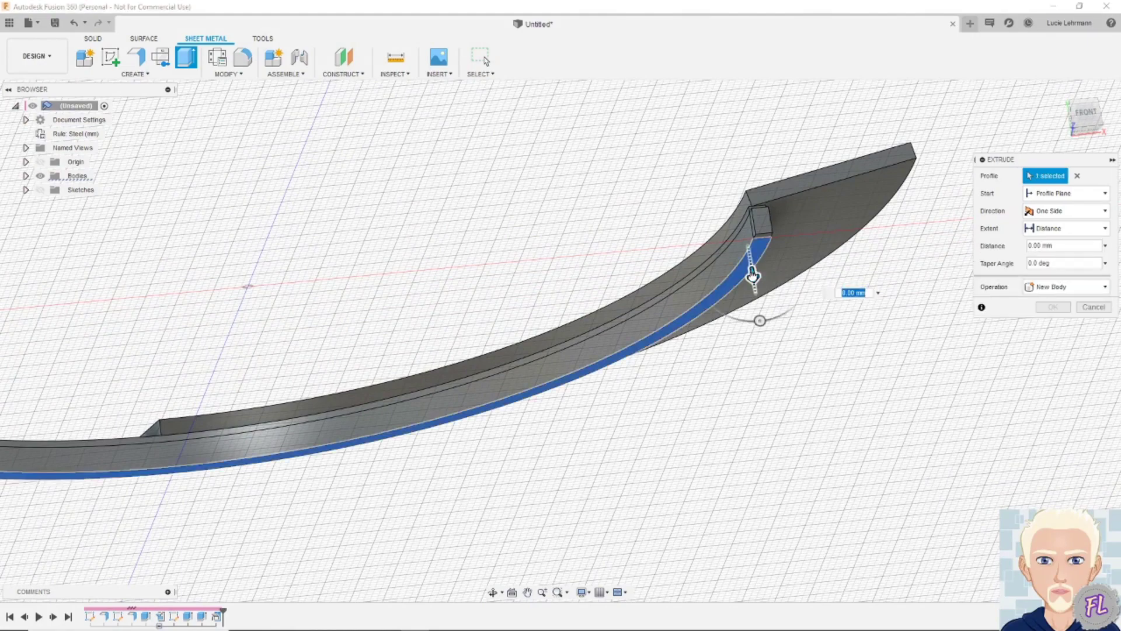
left_click_drag(751, 264, 747, 245)
middle_click_drag(746, 246, 862, 357, "shift")
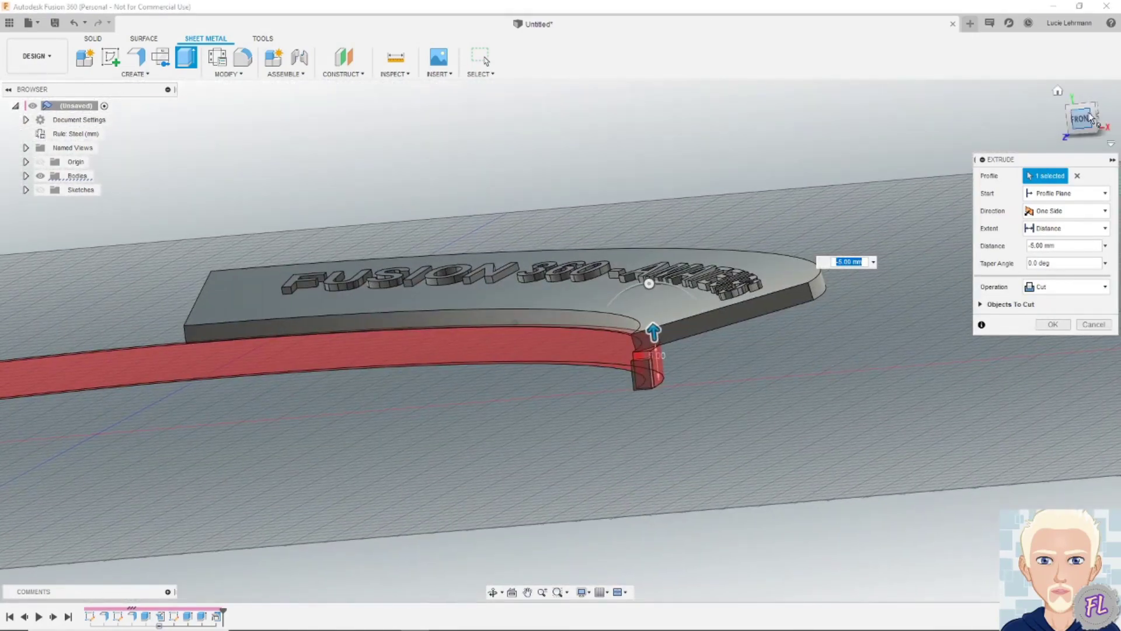
left_click_drag(1085, 120, 1064, 135)
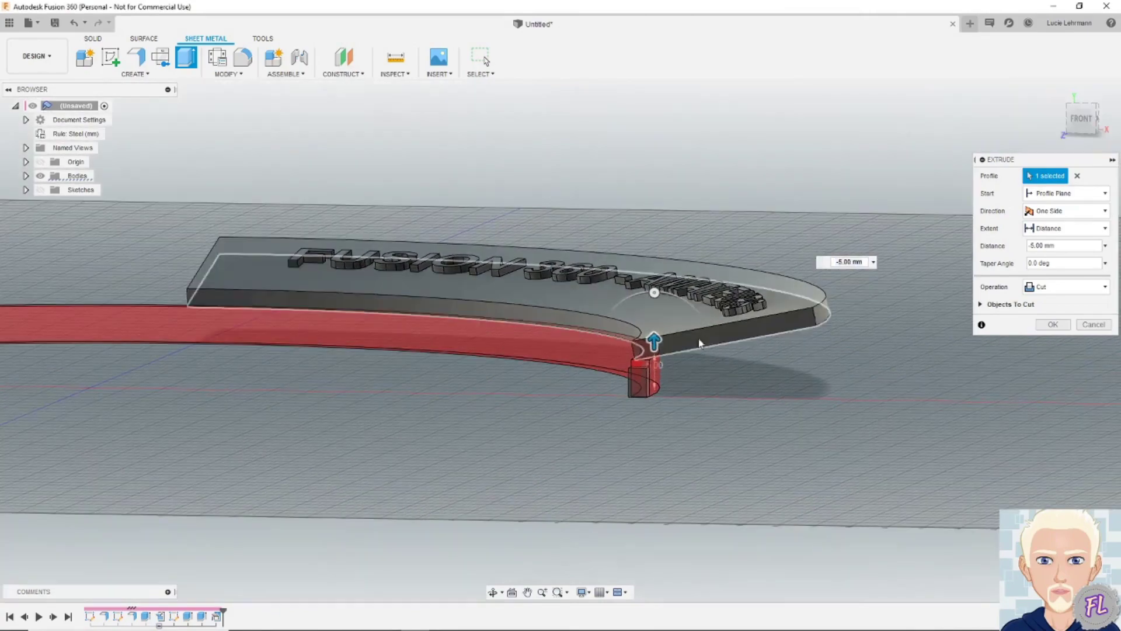
left_click(1087, 124)
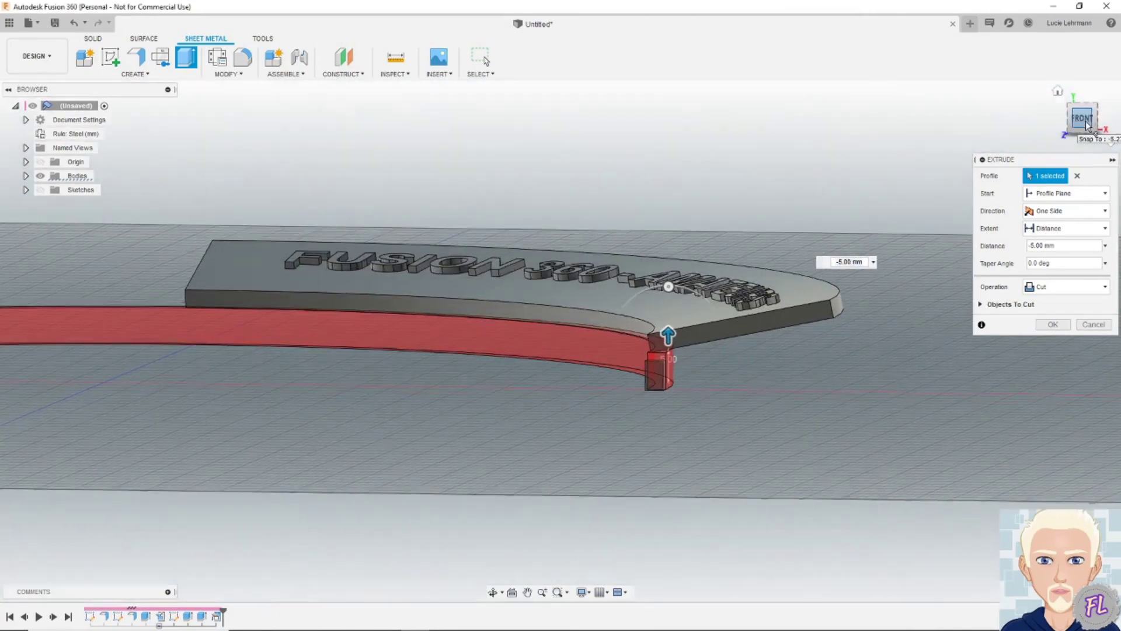
scroll(723, 320, "up", 5)
scroll(683, 325, "up", 3)
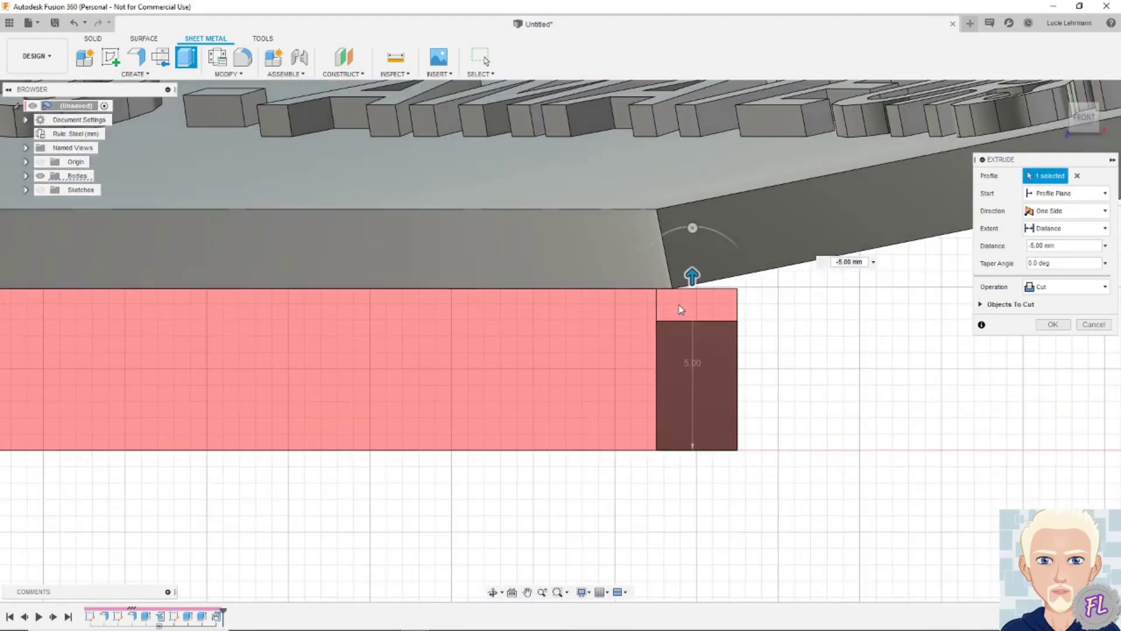
left_click(1051, 324)
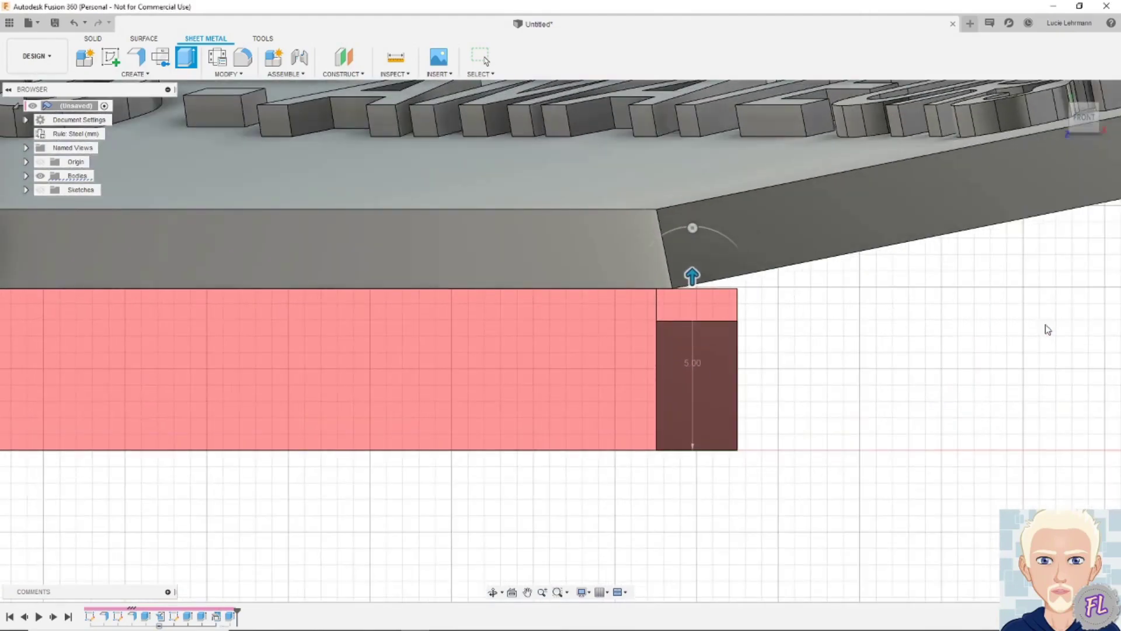
Remove the leftover block below the plate's corner with a -2 mm extrude cut from its end face.
middle_click_drag(1048, 330, 1029, 430, "shift")
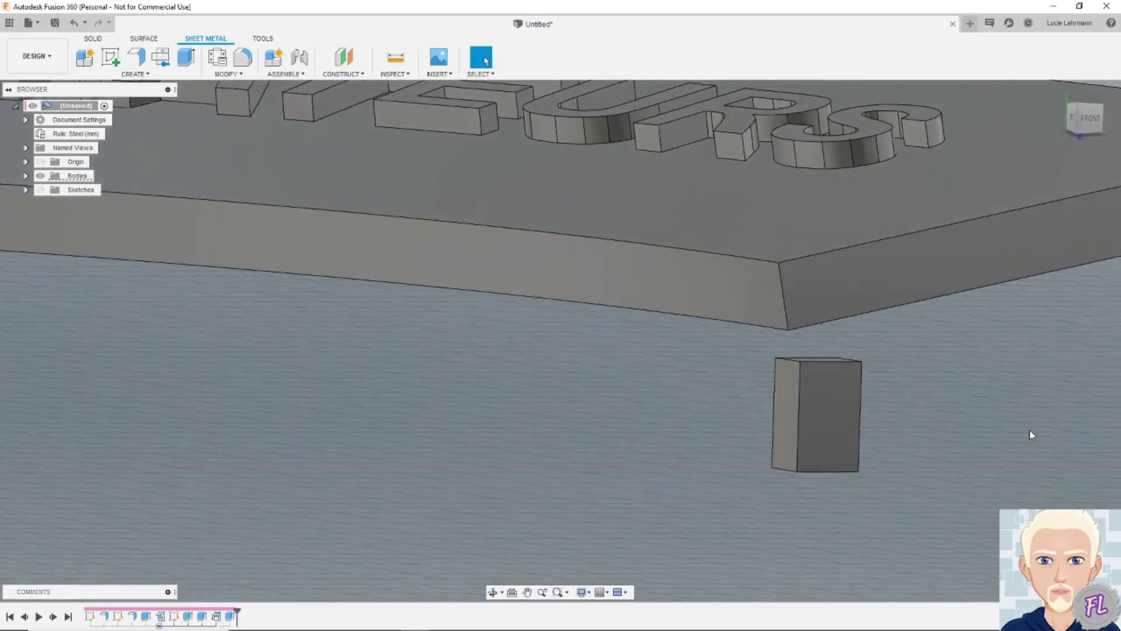
key("e")
left_click(823, 432)
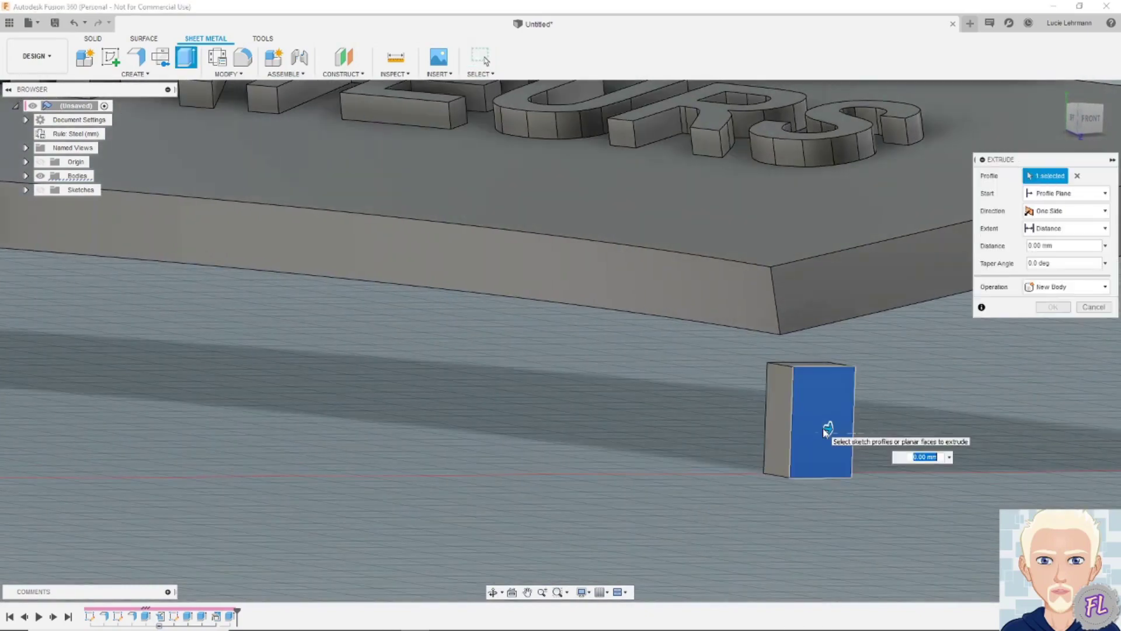
left_click_drag(826, 428, 791, 423)
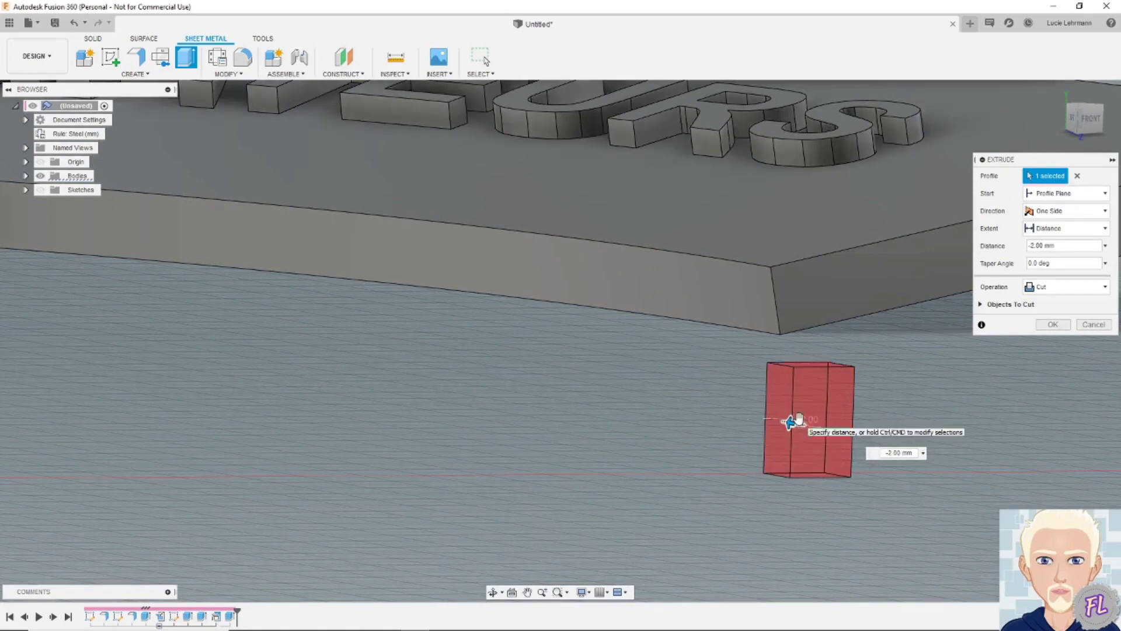
left_click(1054, 324)
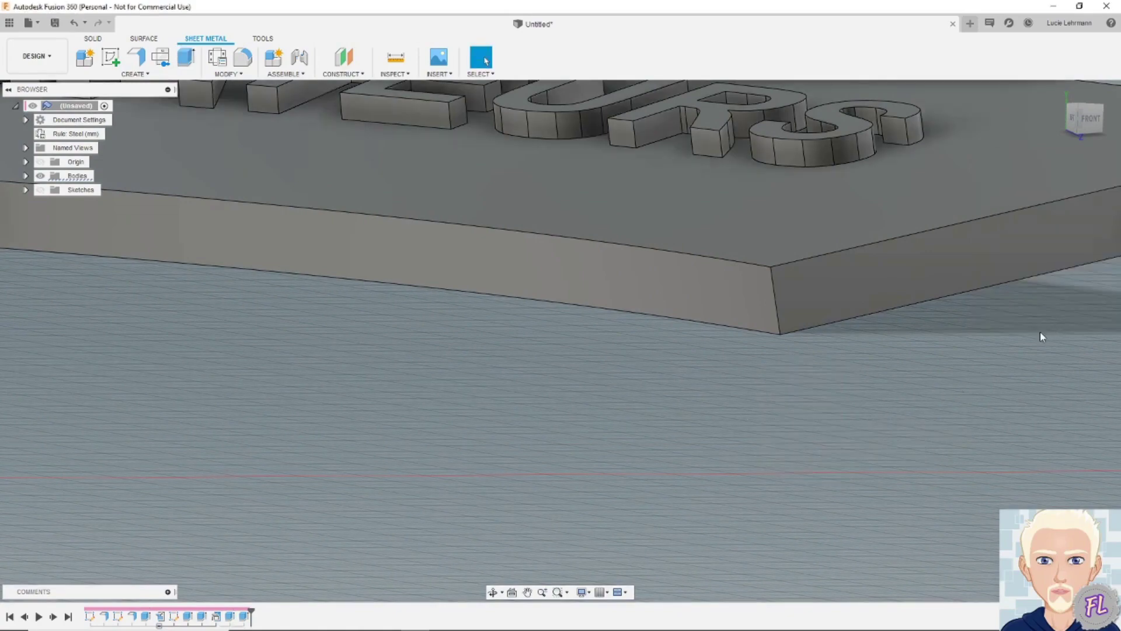
scroll(627, 406, "down", 6)
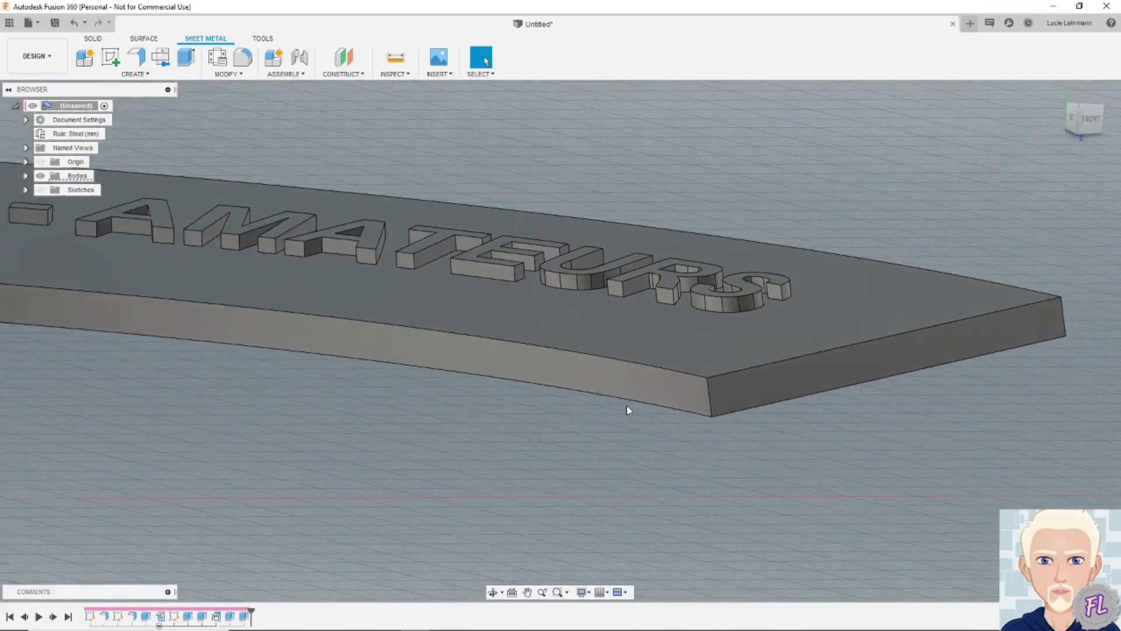
middle_click_drag(627, 406, 628, 405, "shift")
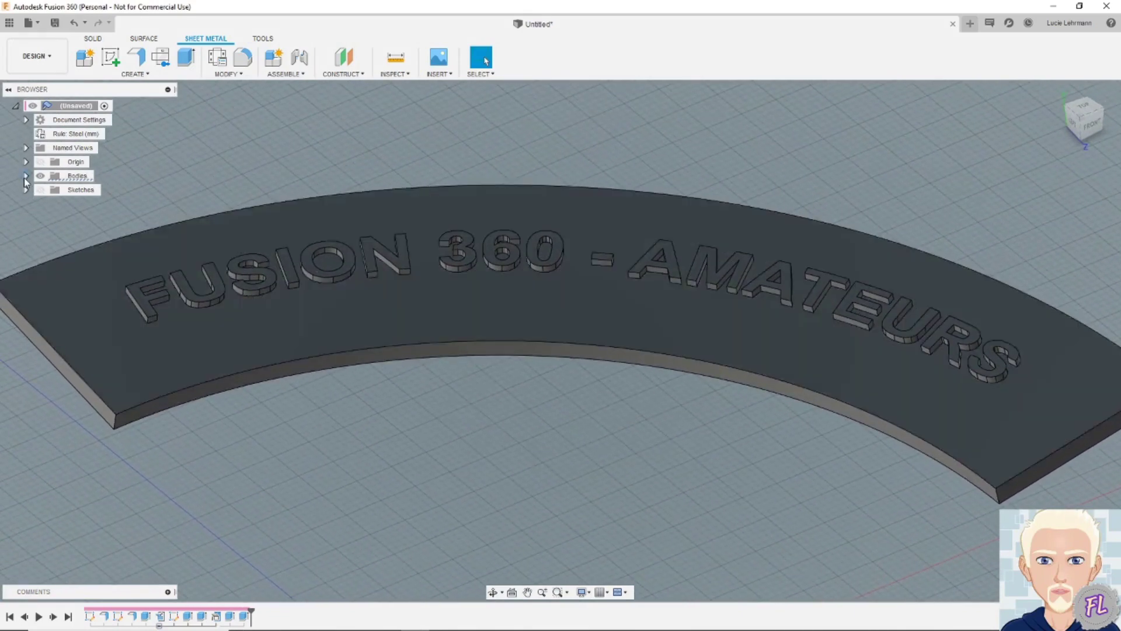
Hide Body2 and apply the Jade (White-Green) appearance to the lettered plate body.
left_click(26, 176)
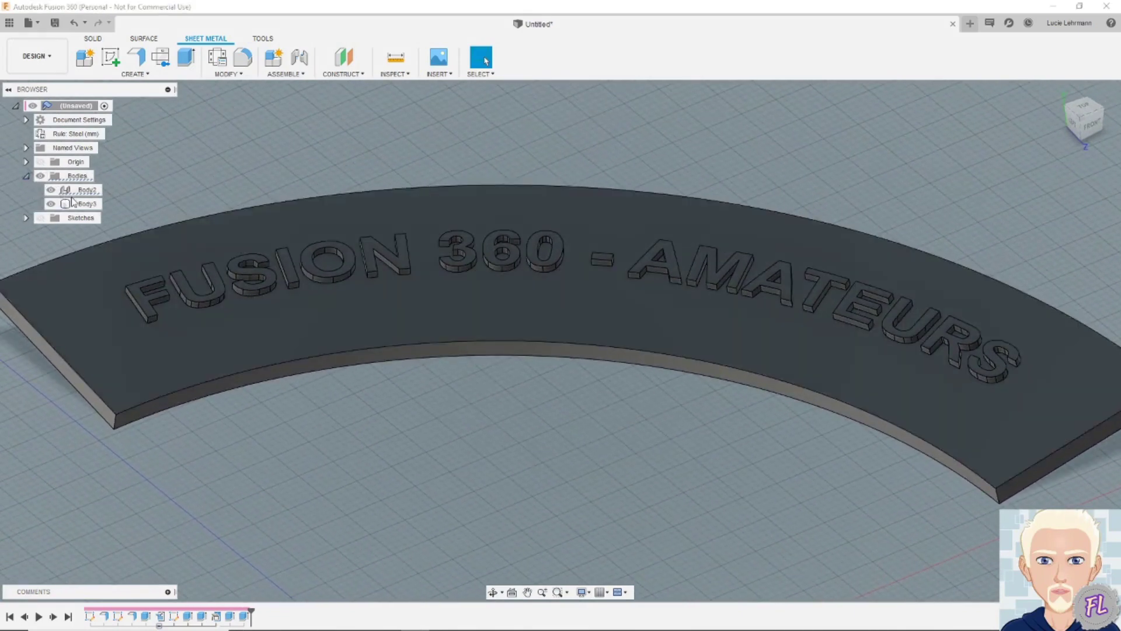
left_click(50, 190)
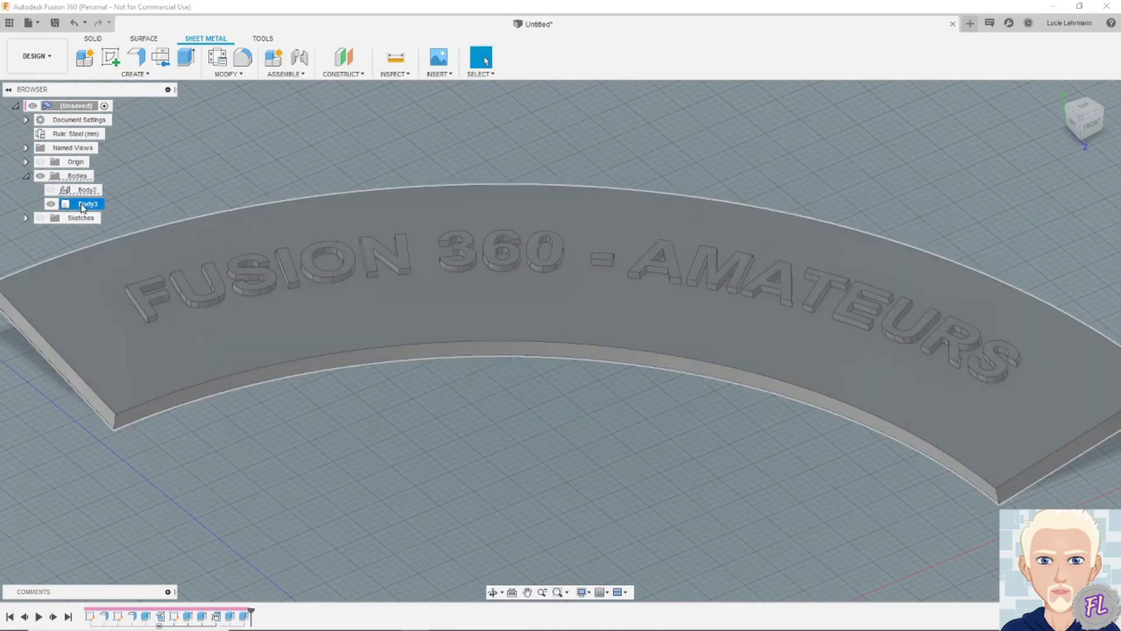
right_click(83, 205)
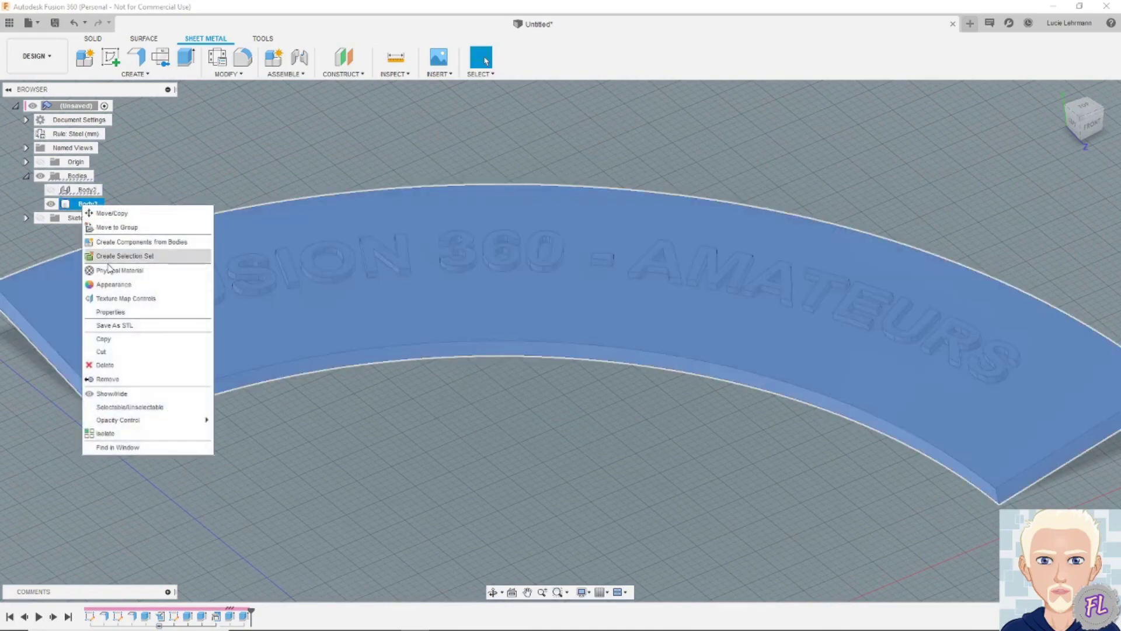
left_click(116, 285)
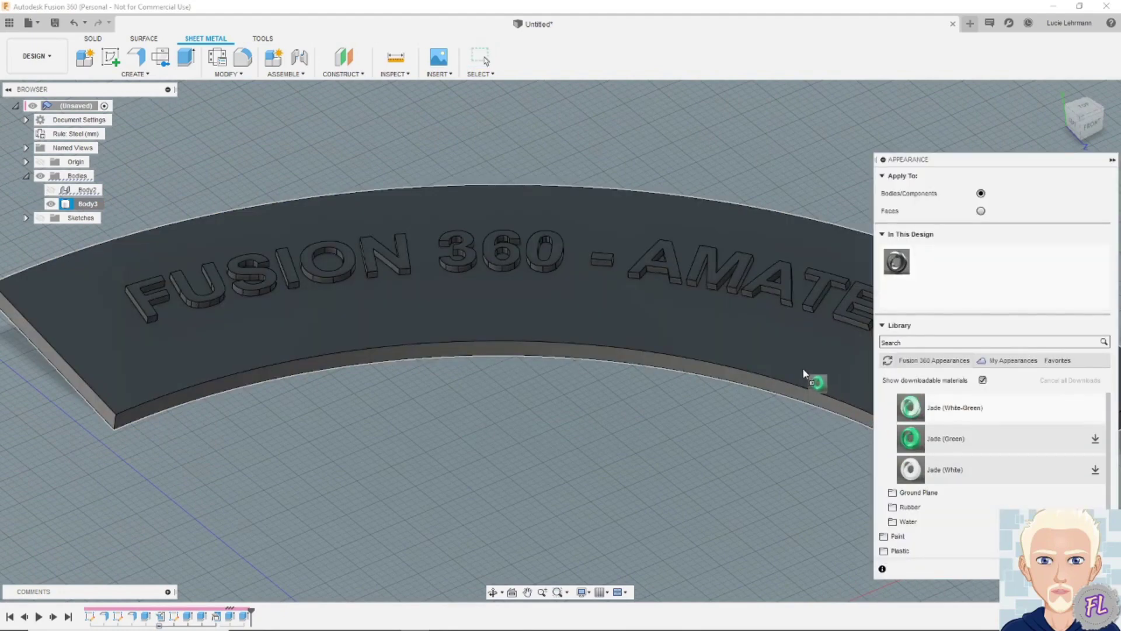
left_click_drag(887, 428, 781, 368)
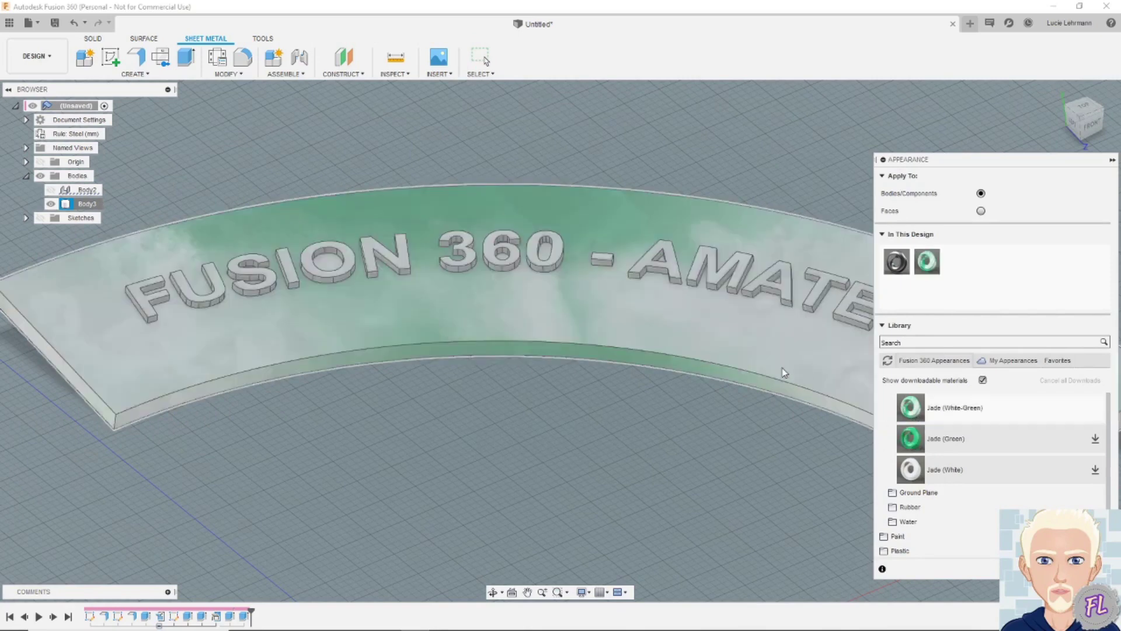
key("Escape")
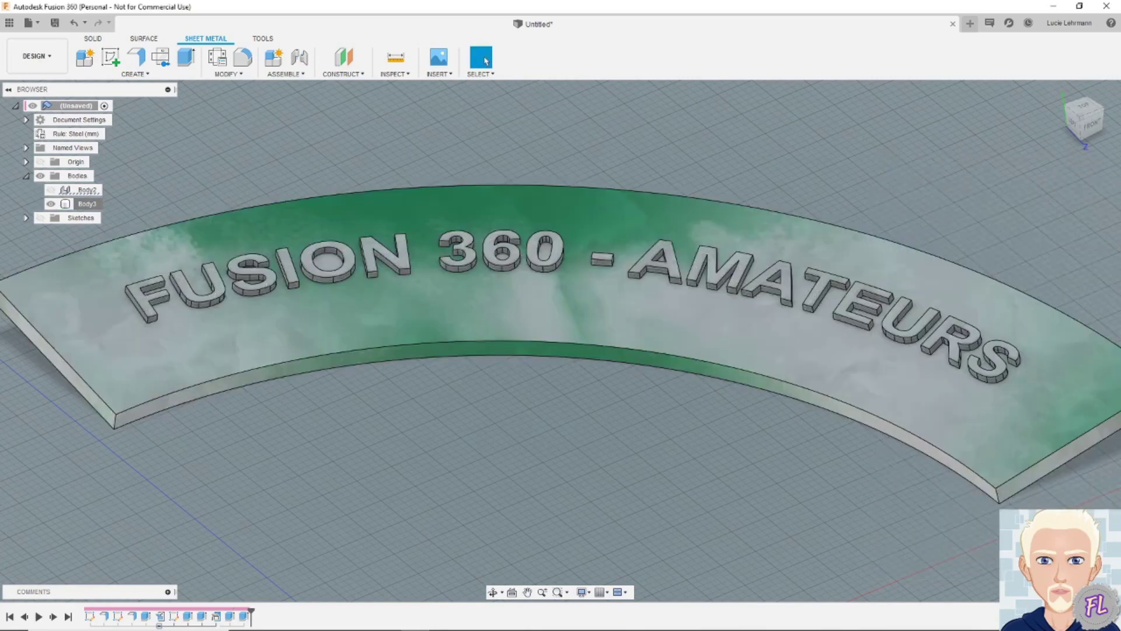
Examine the curved lettered plate in the Render workspace, and return to the Design workspace.
middle_click_drag(633, 419, 628, 415, "shift")
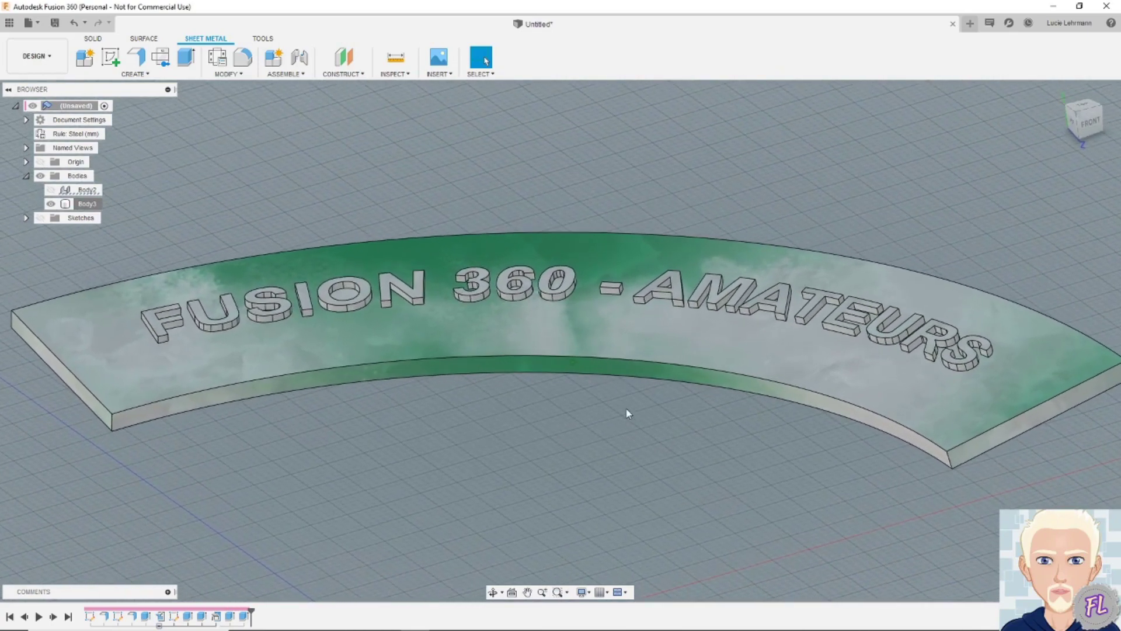
left_click(48, 58)
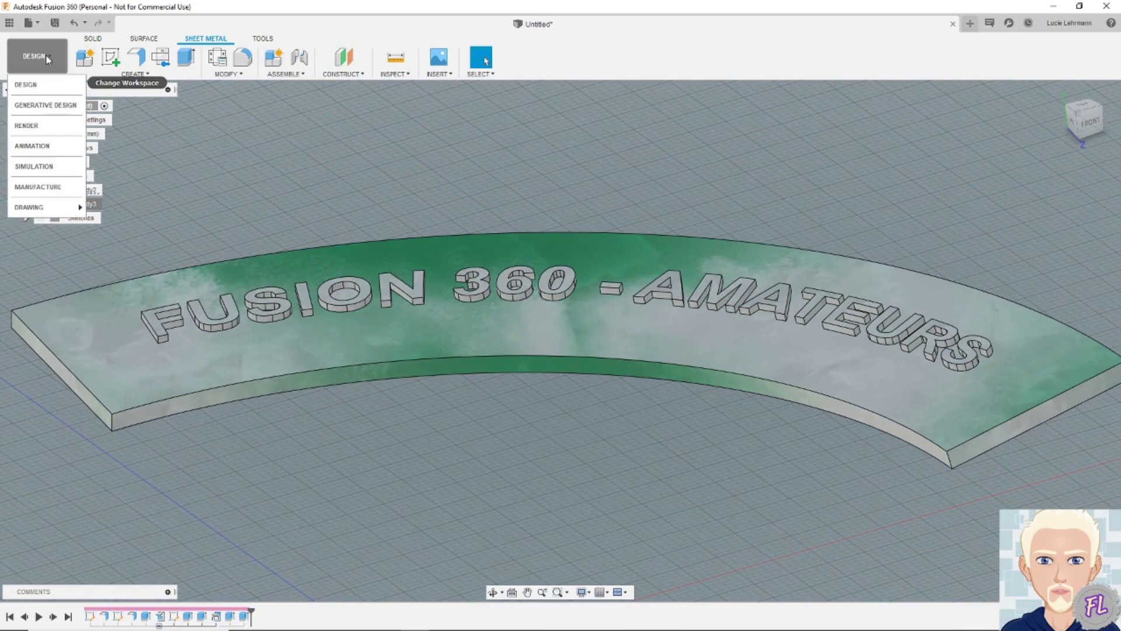
left_click(26, 85)
scroll(439, 358, "up", 3)
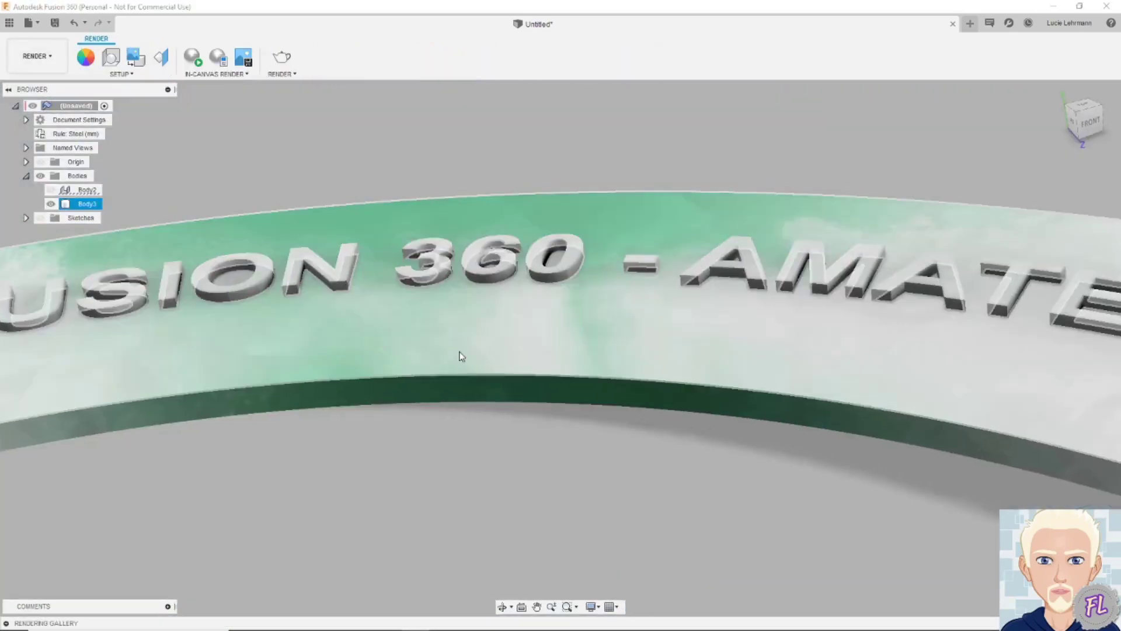
scroll(467, 413, "down", 2)
scroll(509, 459, "down", 4)
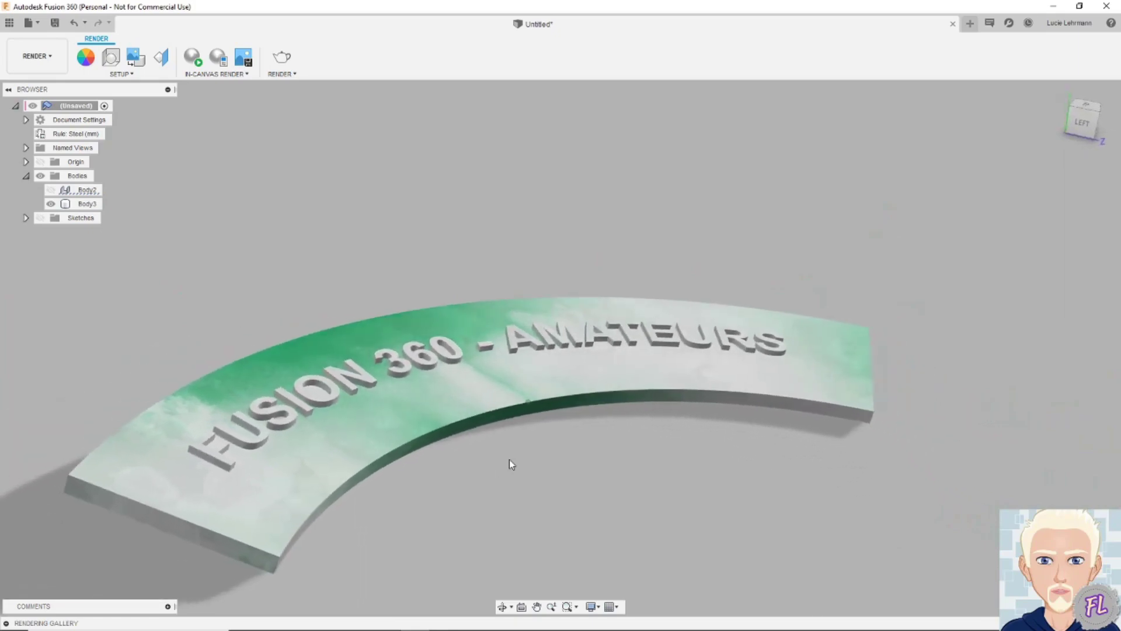
scroll(509, 459, "up", 2)
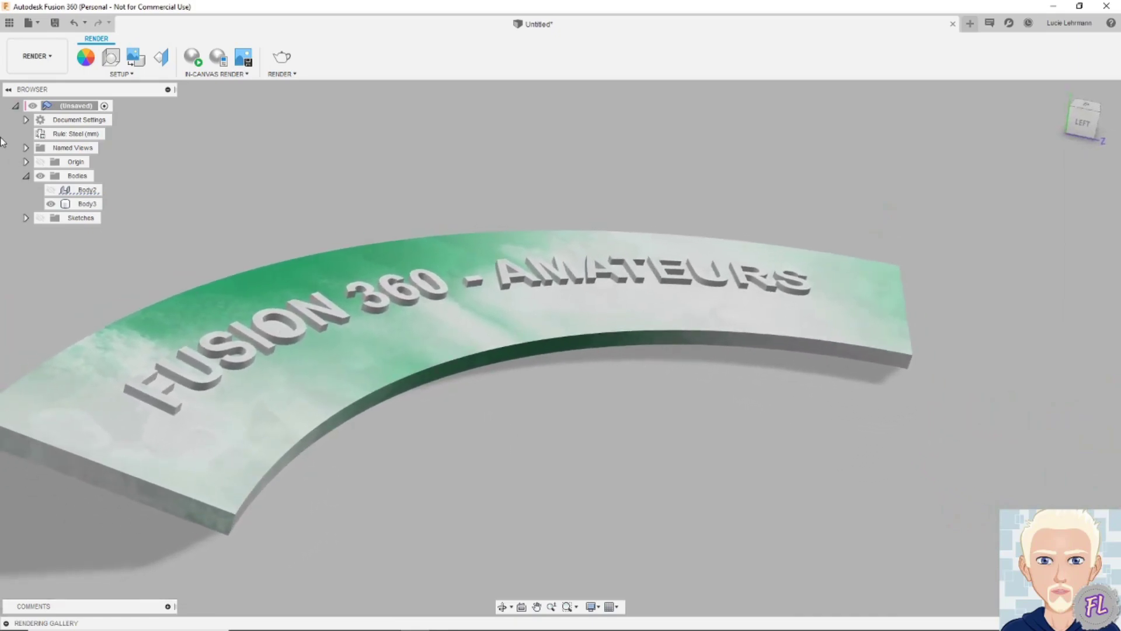
left_click(36, 56)
left_click(27, 85)
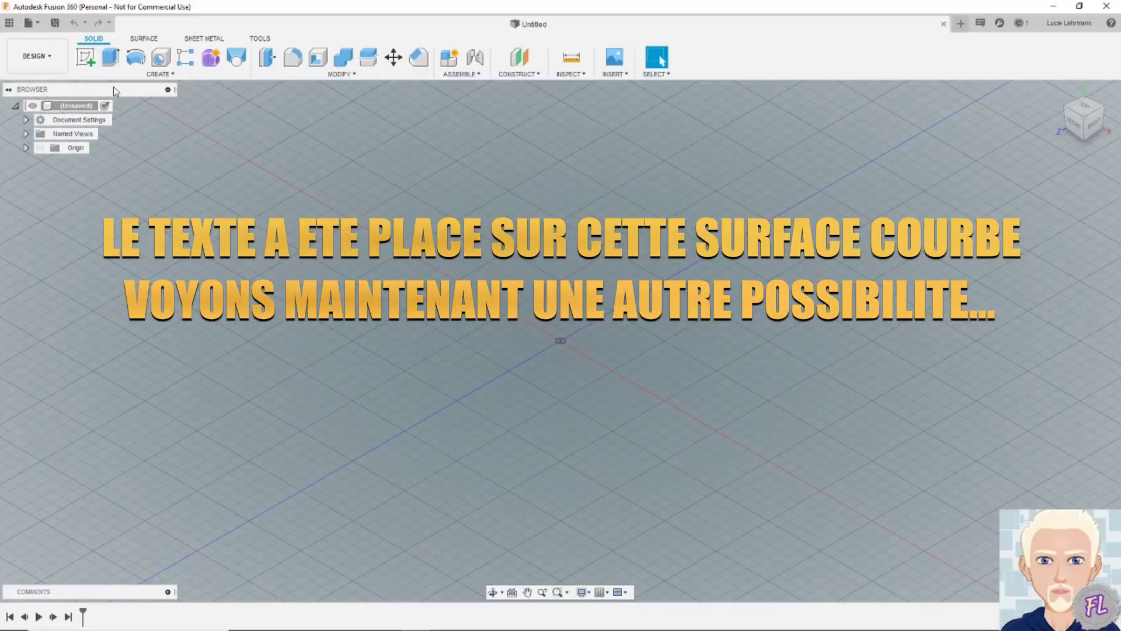
Start a sketch on the horizontal origin plane and draw a line about 27 mm long along the red axis, left of the origin.
left_click(85, 57)
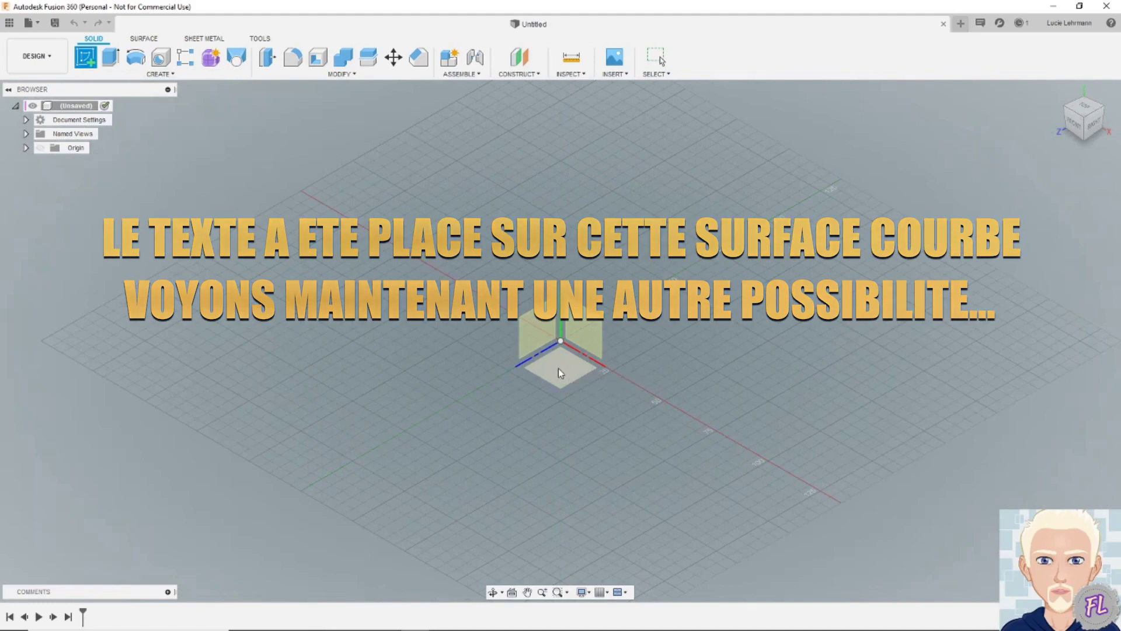
left_click(558, 368)
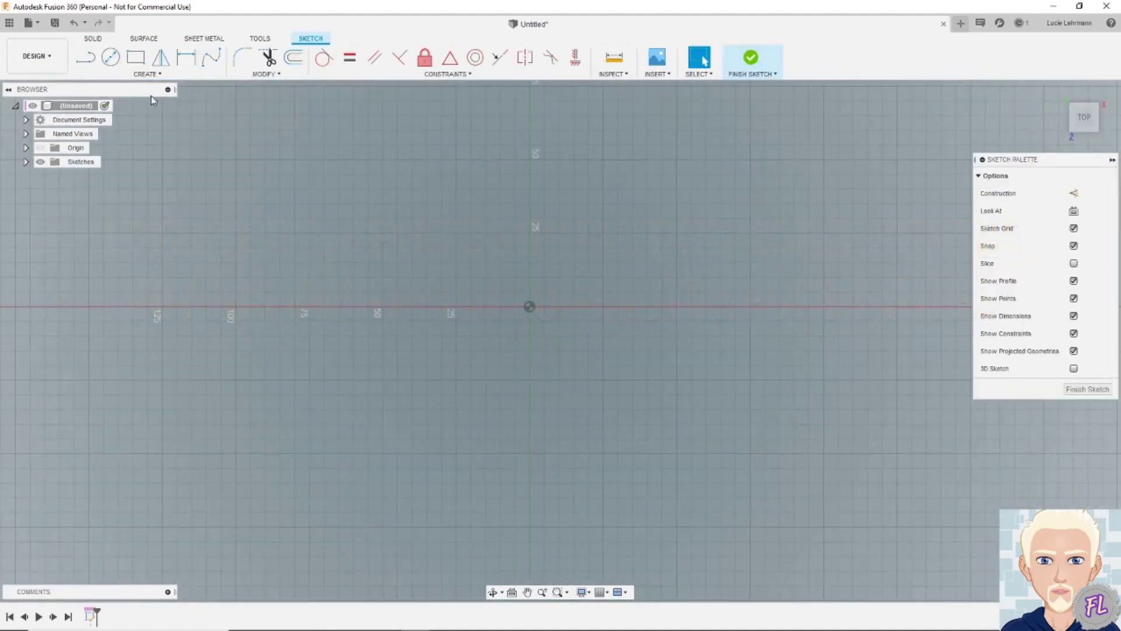
left_click(86, 56)
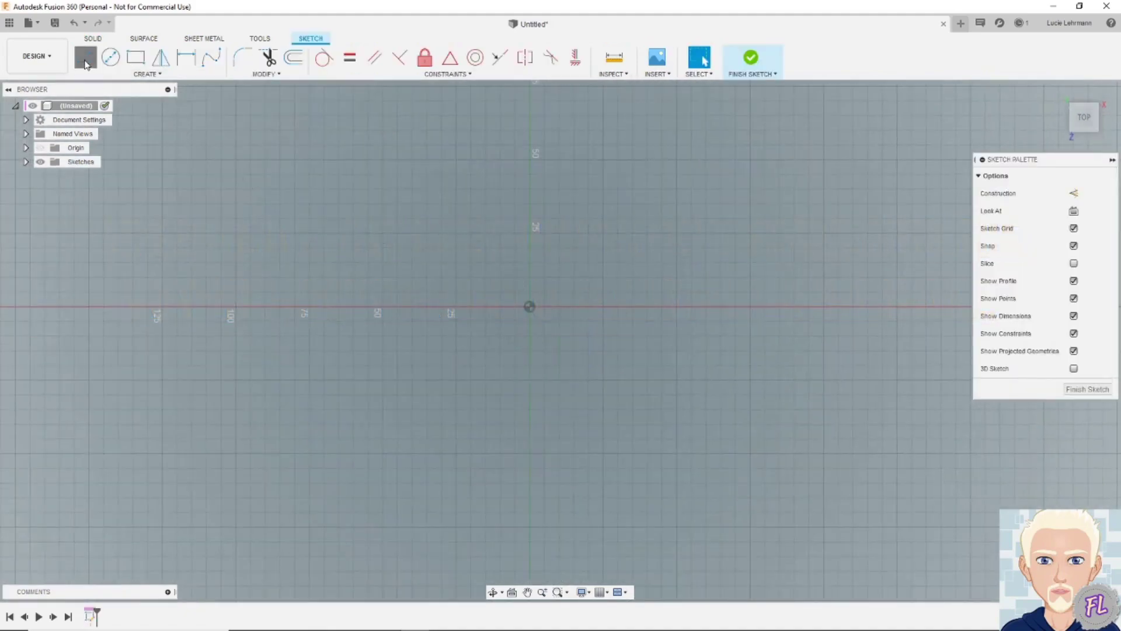
left_click(339, 306)
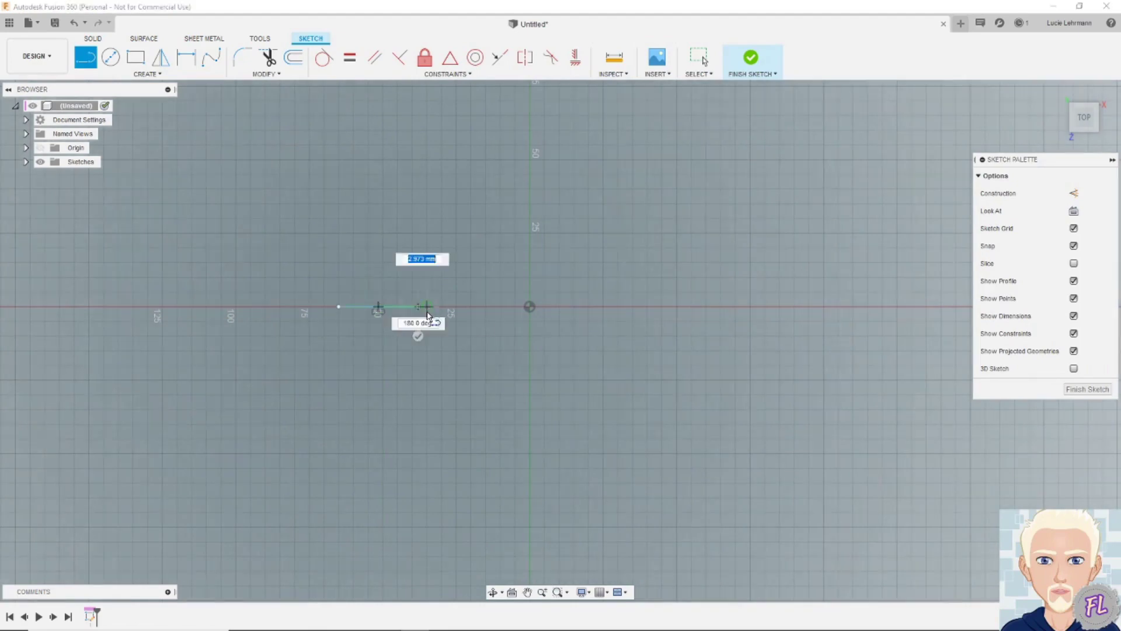
left_click(418, 335)
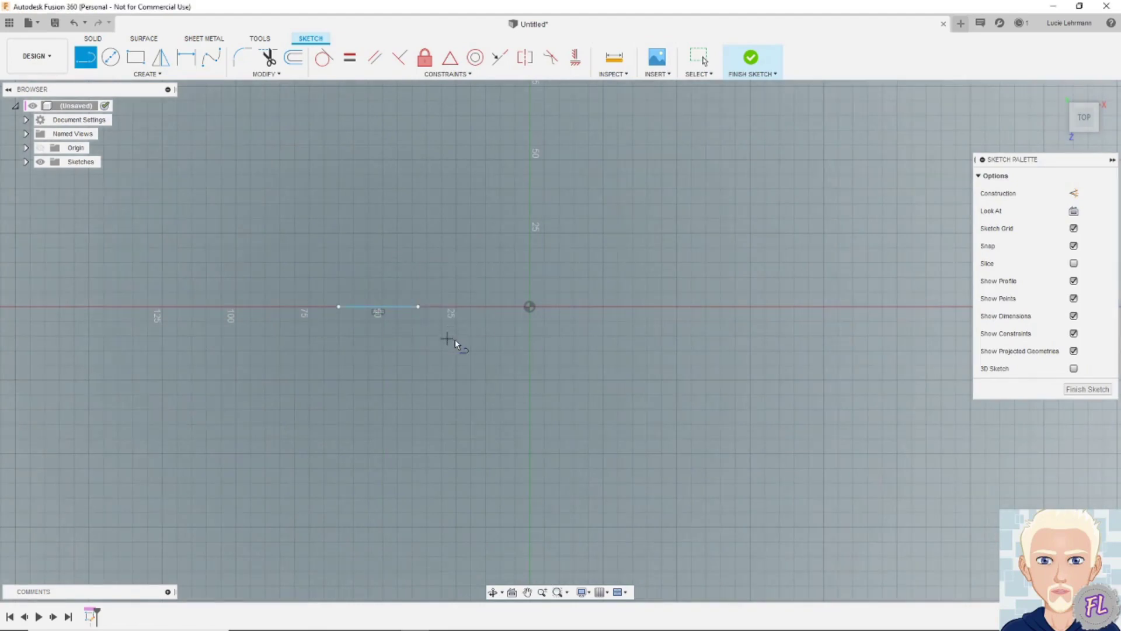
Draw a separate vertical line about 25 mm long below the axis and a horizontal line about 60 mm long beneath it.
left_click(456, 336)
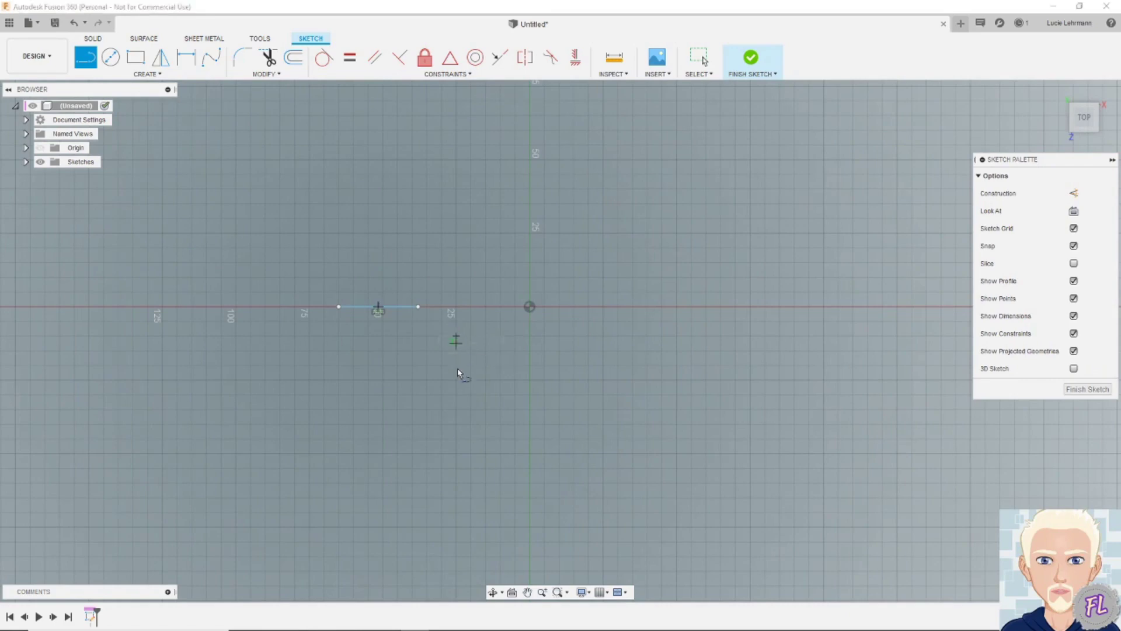
left_click(457, 409)
key("Escape")
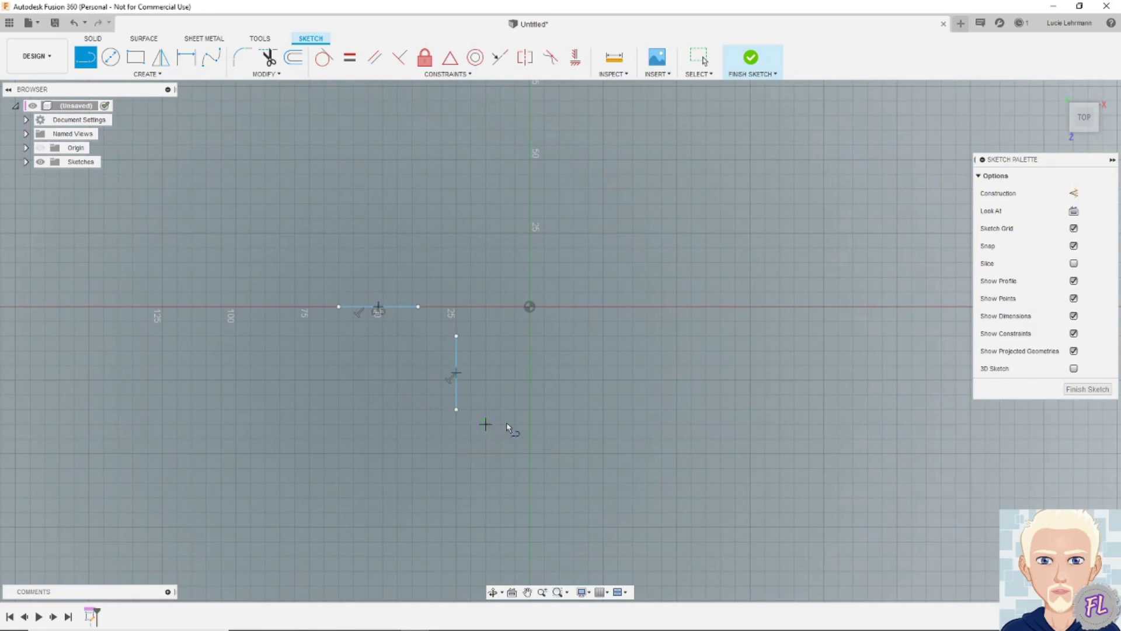
left_click(485, 424)
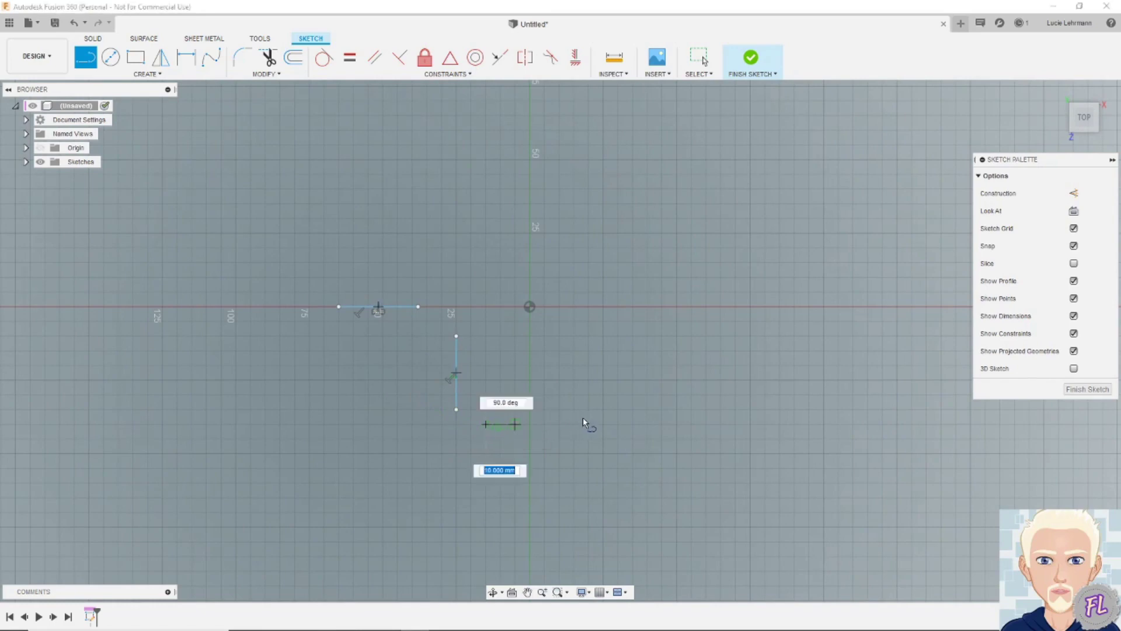
left_click(661, 429)
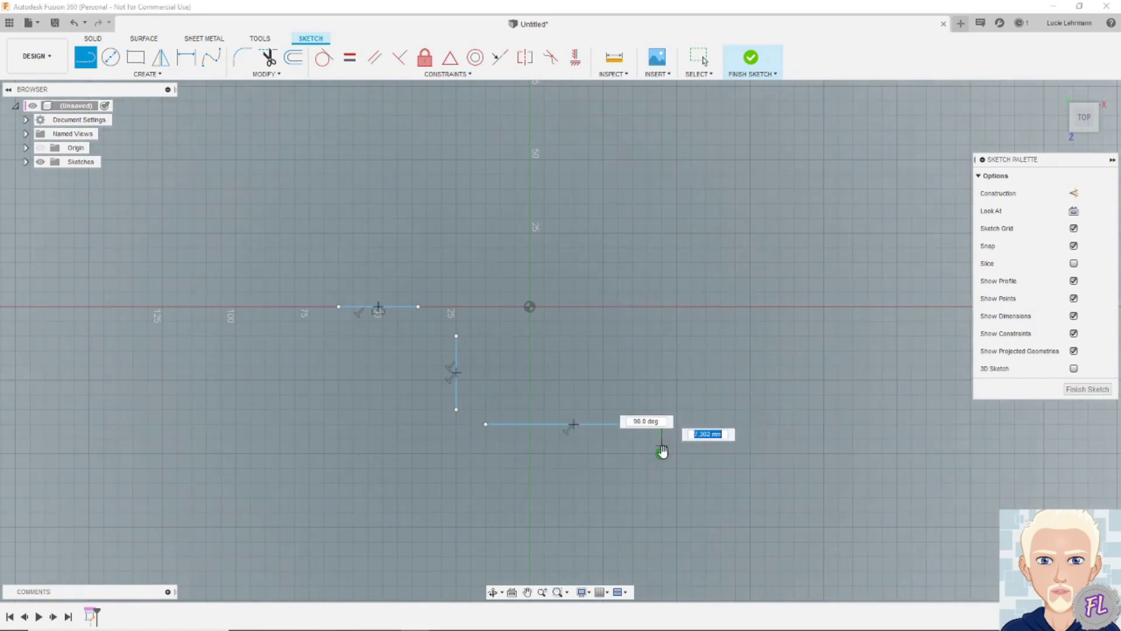
key("Escape")
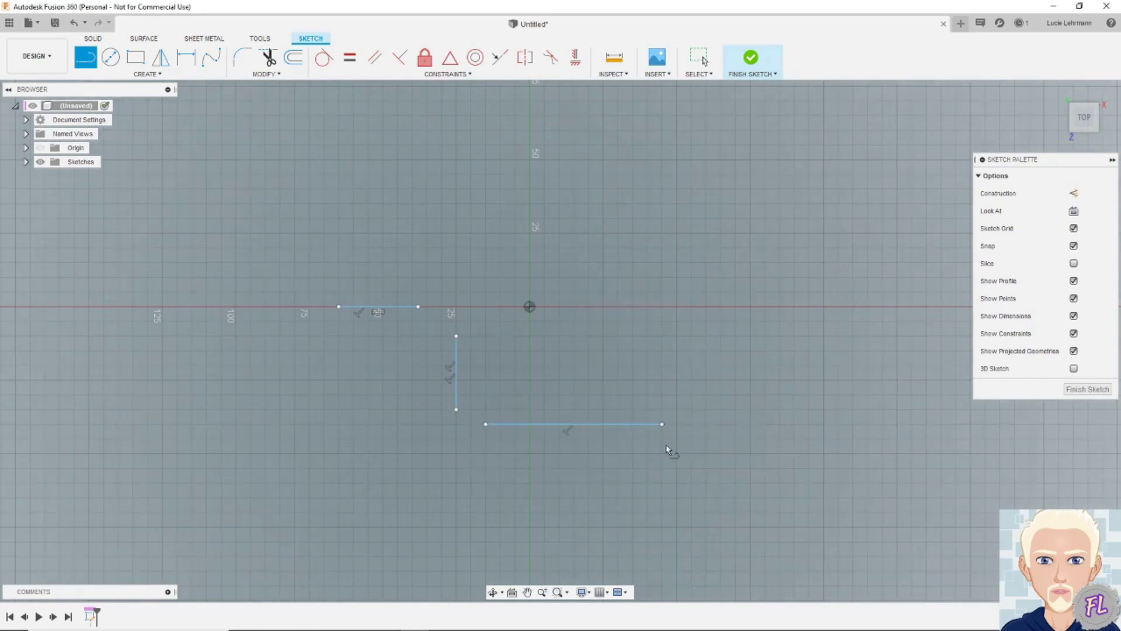
Draw a vertical line about 20 mm long right of the 60 mm line and a separate 20 mm horizontal line up and right of it.
left_click(691, 395)
left_click(692, 336)
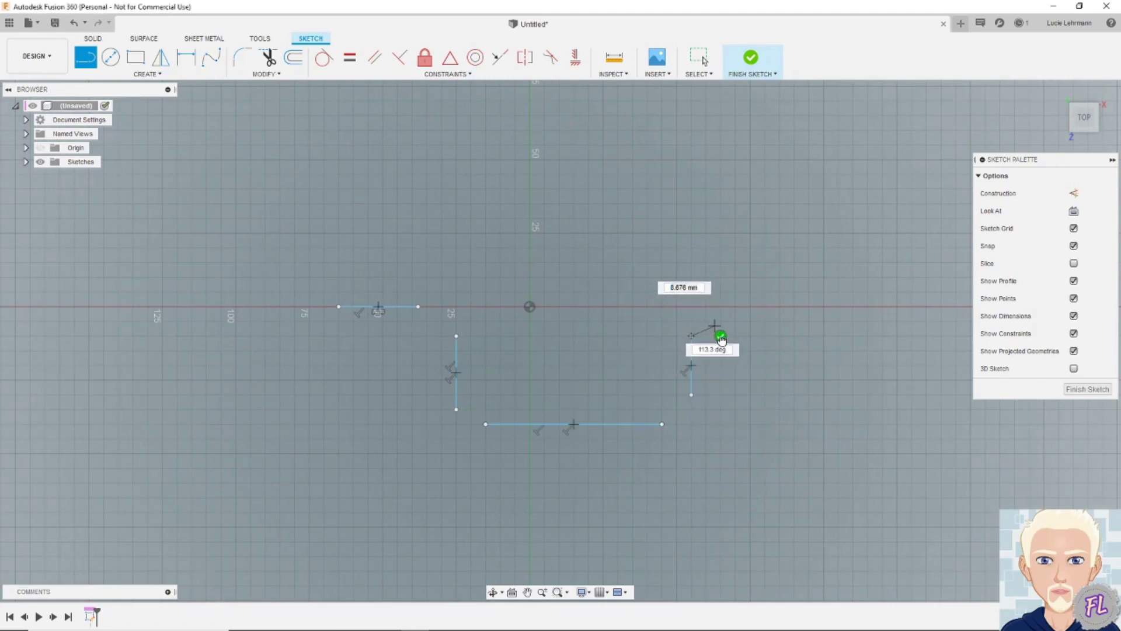
left_click(722, 338)
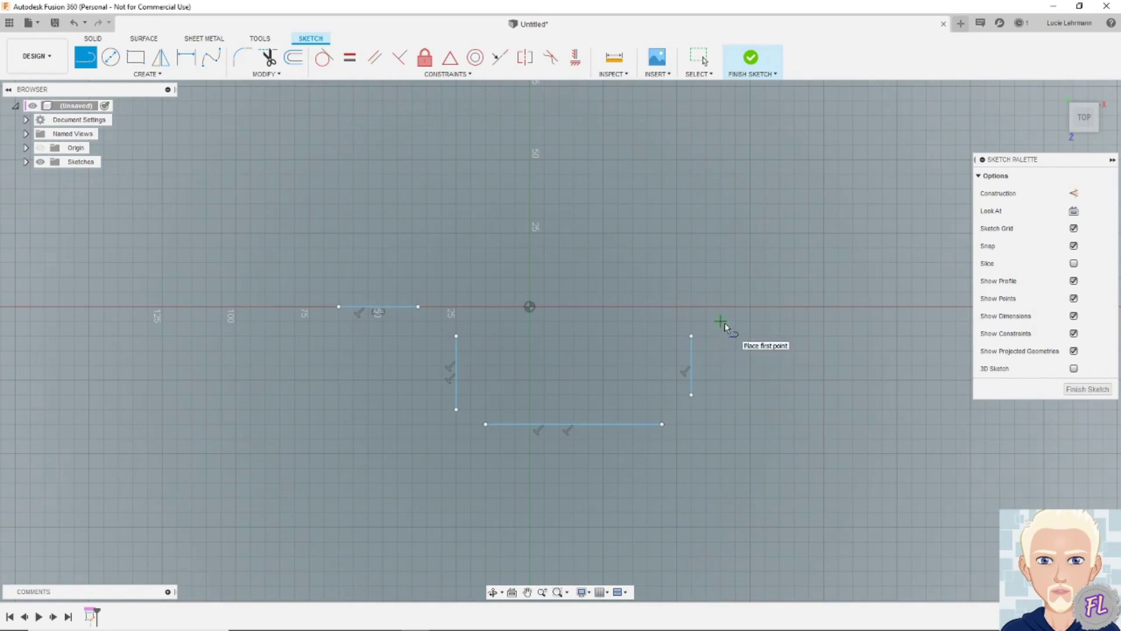
left_click(720, 321)
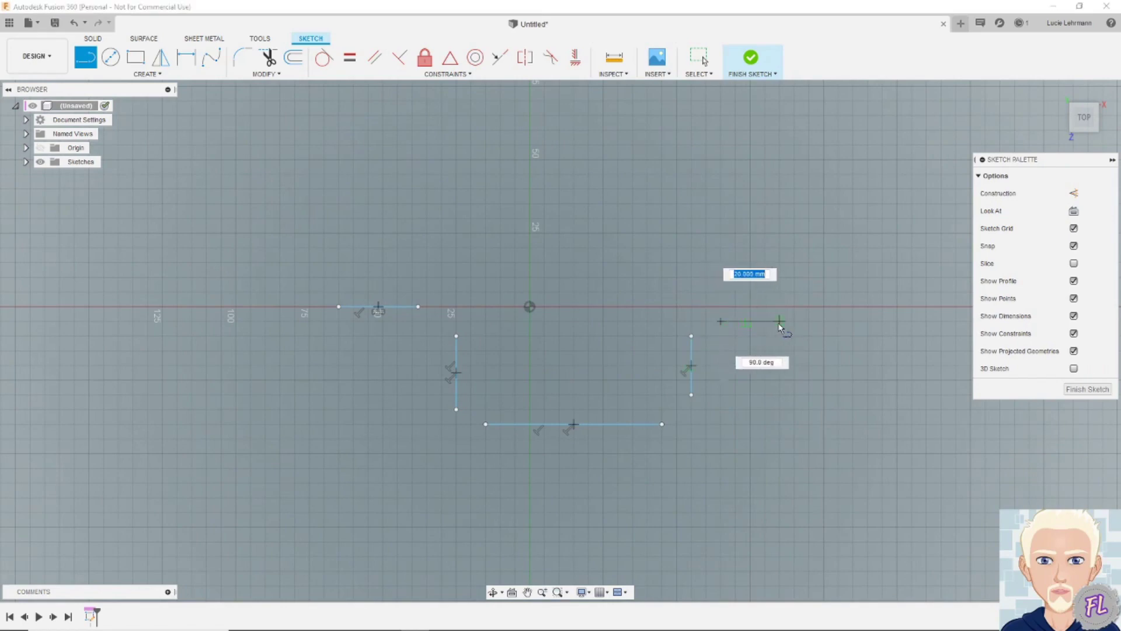
left_click(780, 322)
key("Escape")
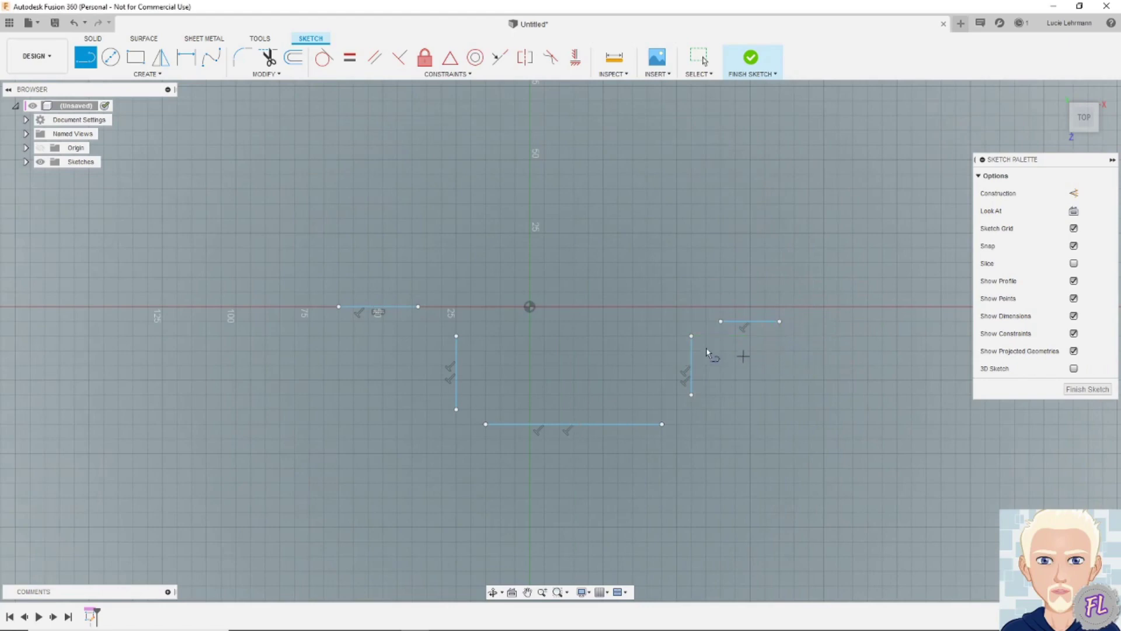
Draw an arc connecting the right end of the line on the red axis to the upper end of the left vertical line.
left_click(153, 75)
mouse_move(150, 132)
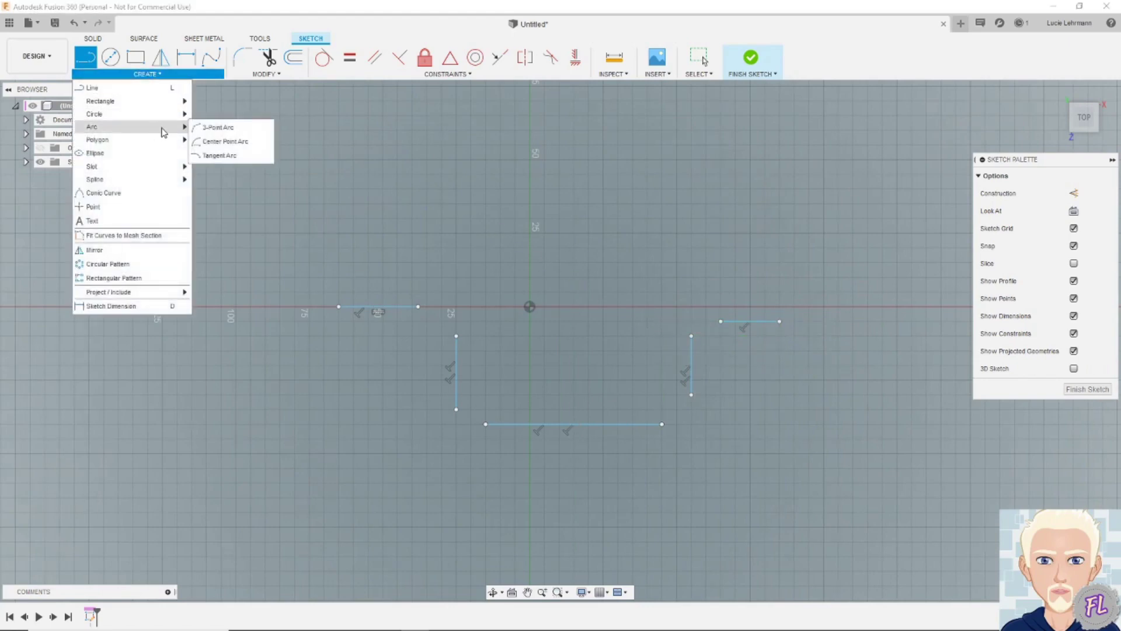
left_click(219, 140)
left_click(418, 307)
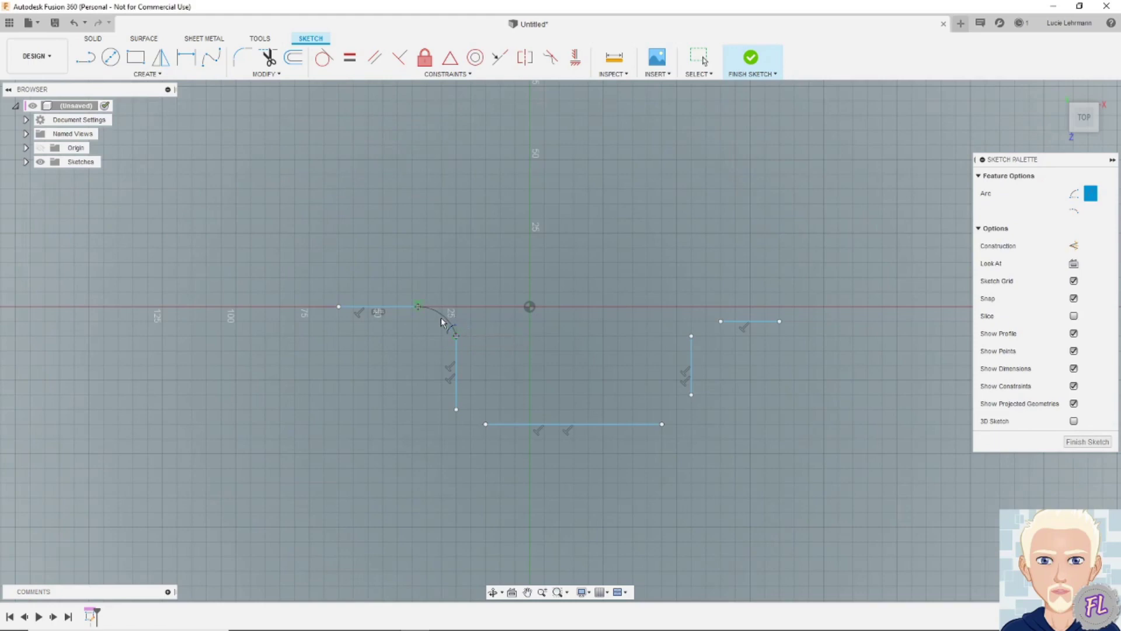
left_click(442, 321)
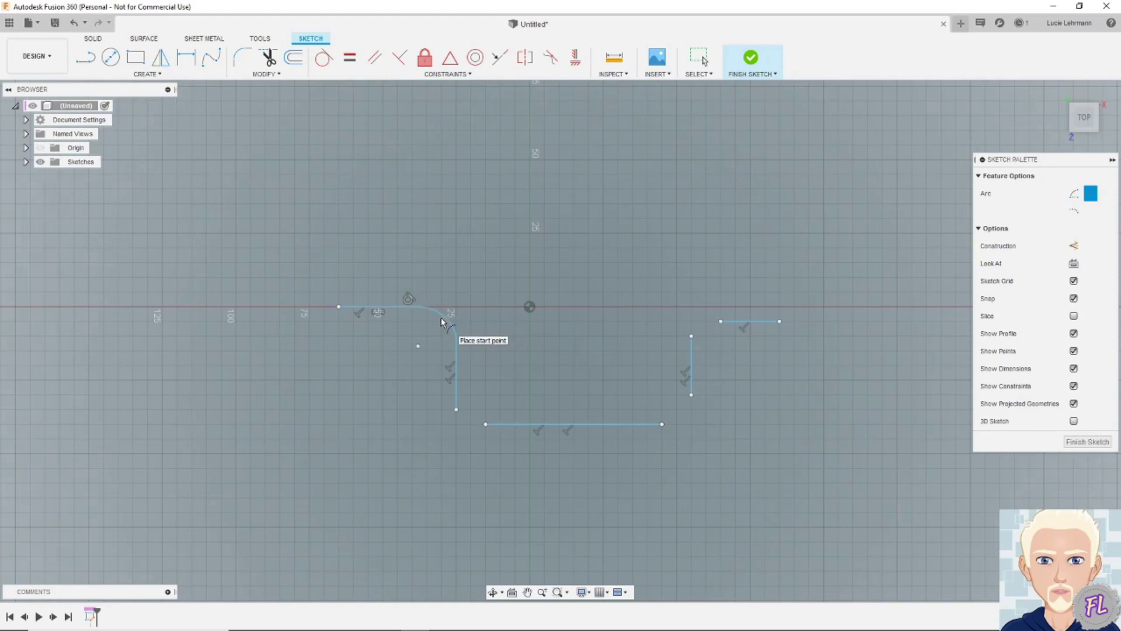
Join the three remaining gaps between the lines with arcs to form one continuous profile, and finish the sketch.
left_click(456, 410)
left_click(662, 425)
left_click(686, 415)
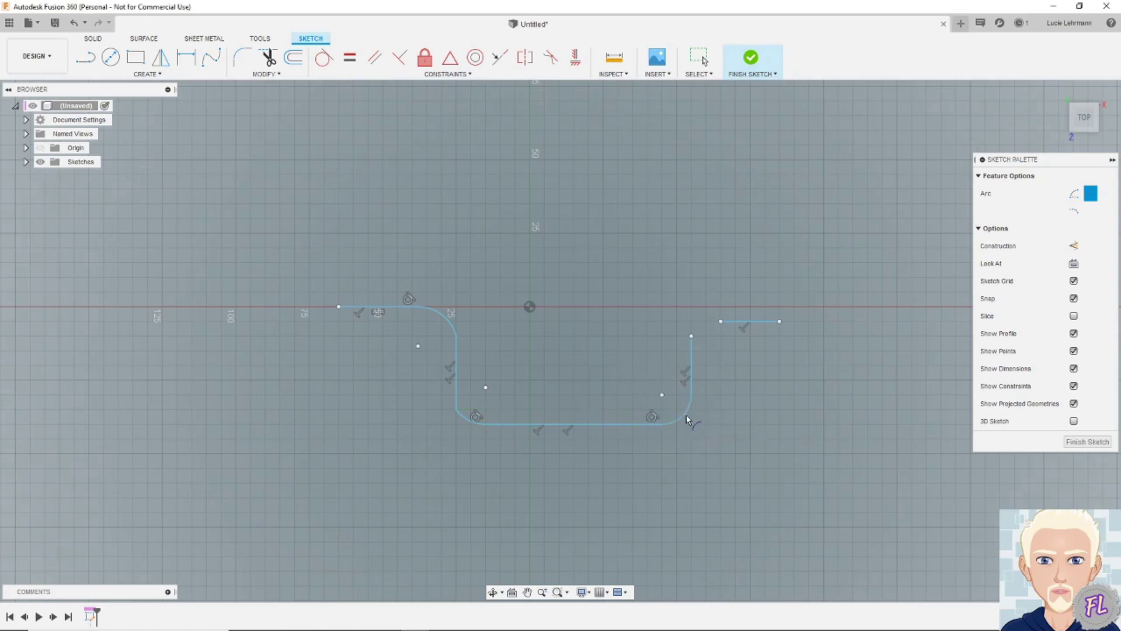
left_click(692, 336)
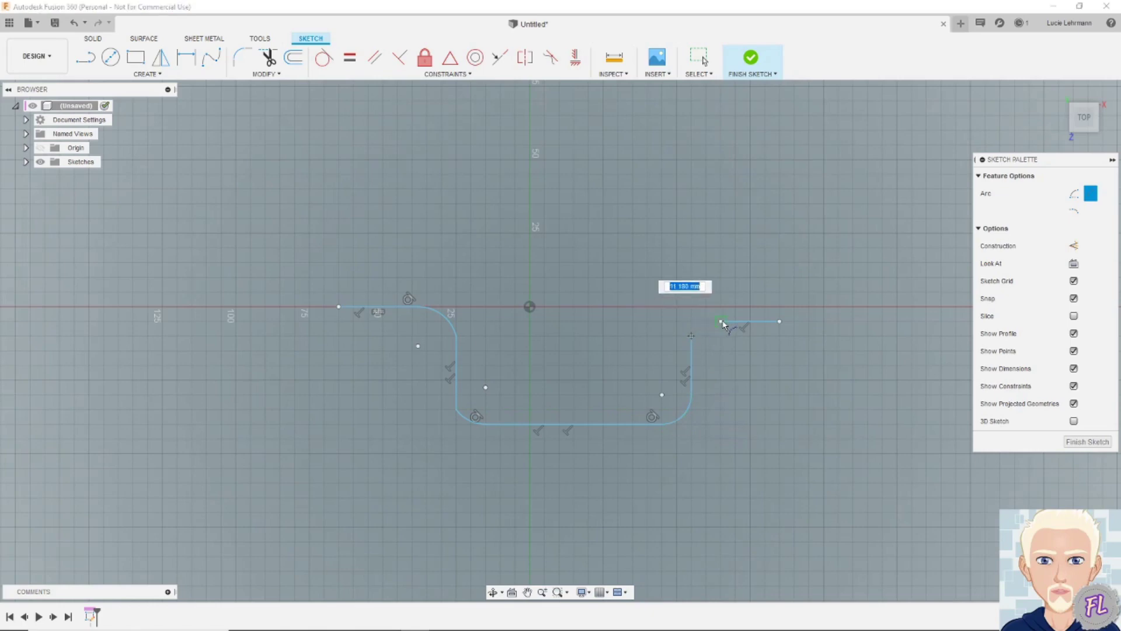
left_click(721, 321)
left_click(702, 326)
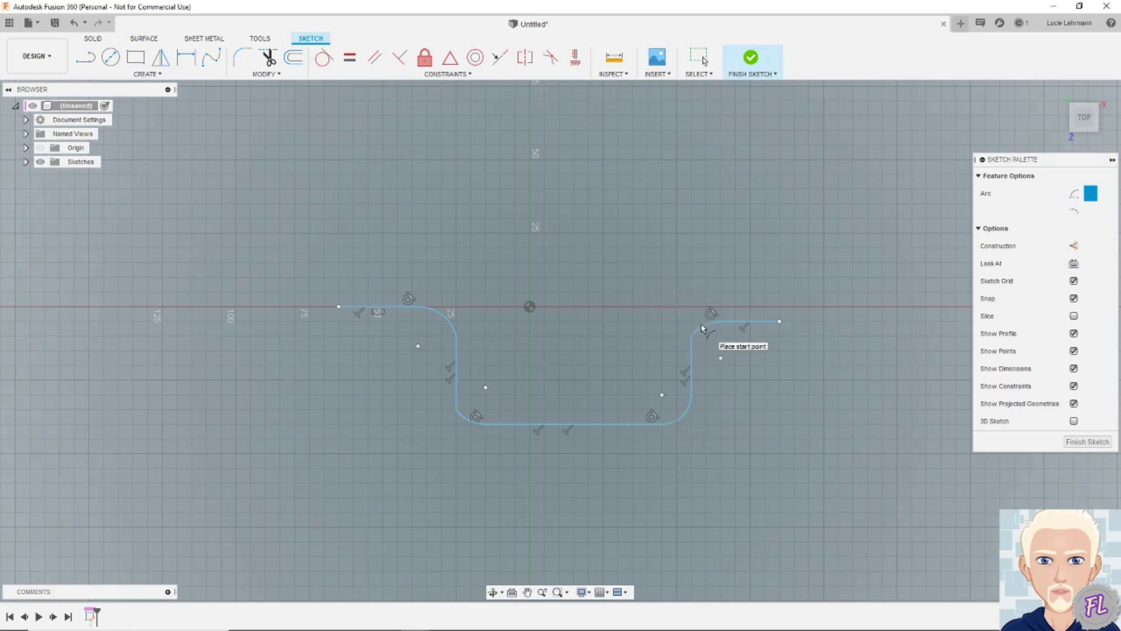
left_click(751, 57)
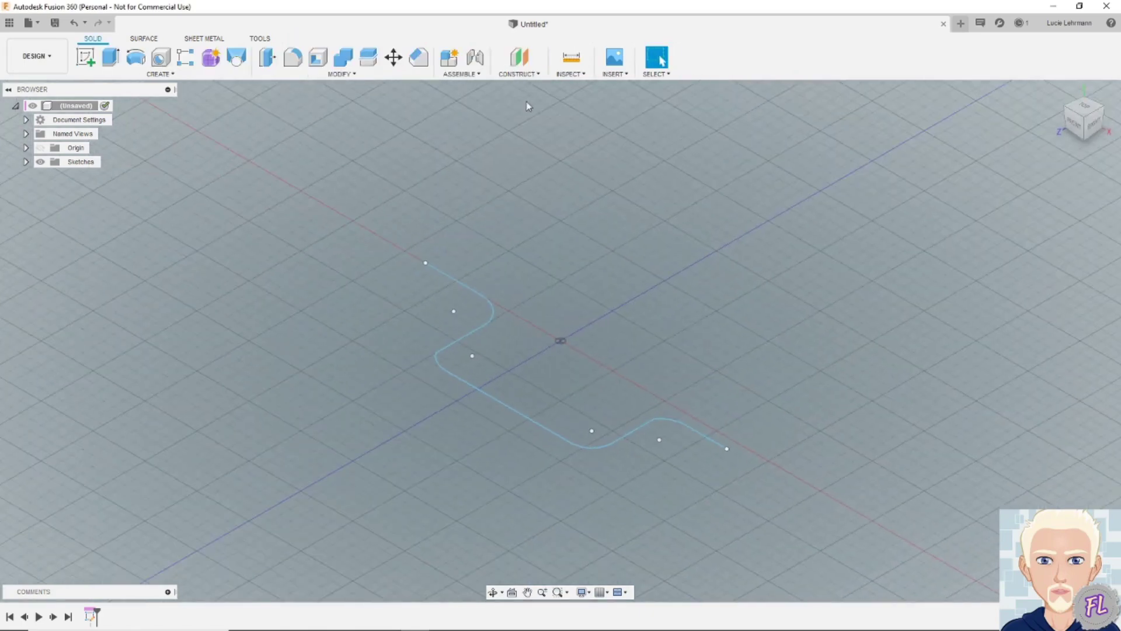
Create a 40 mm high sheet metal flange from the chained open profile, as a new body with the Steel (mm) rule.
left_click(208, 39)
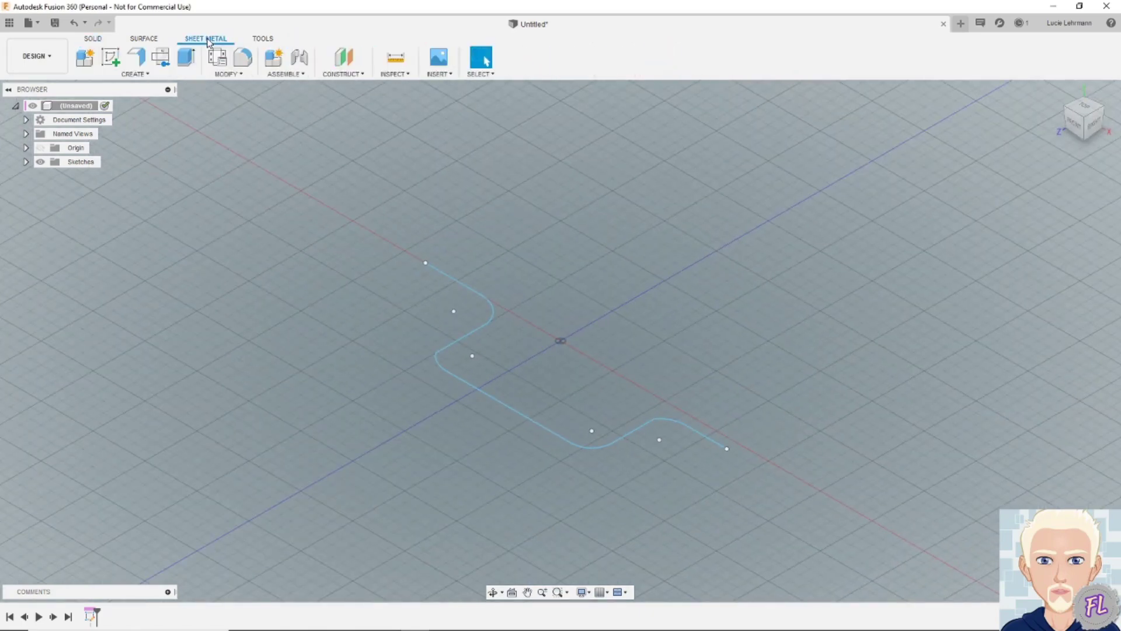
left_click(138, 59)
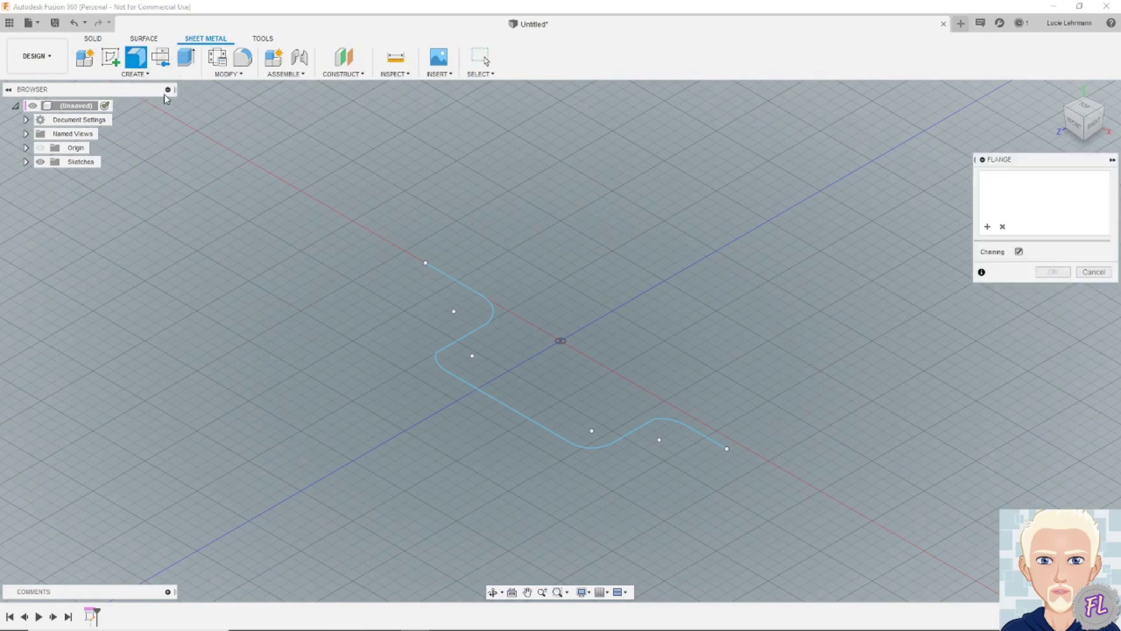
left_click(468, 289)
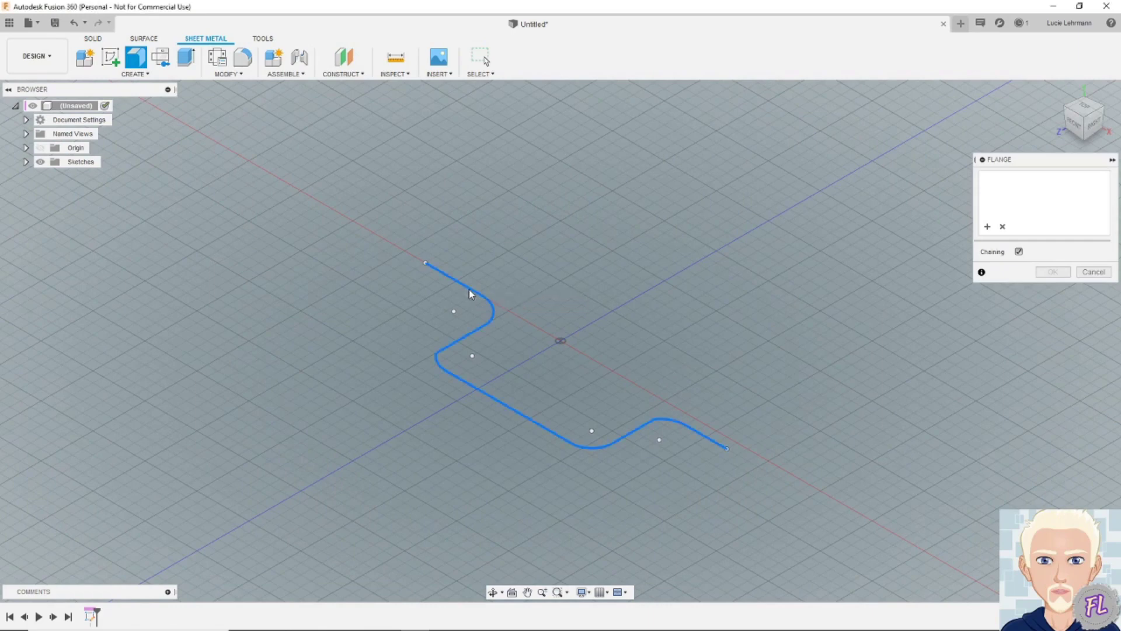
left_click_drag(468, 265, 469, 182)
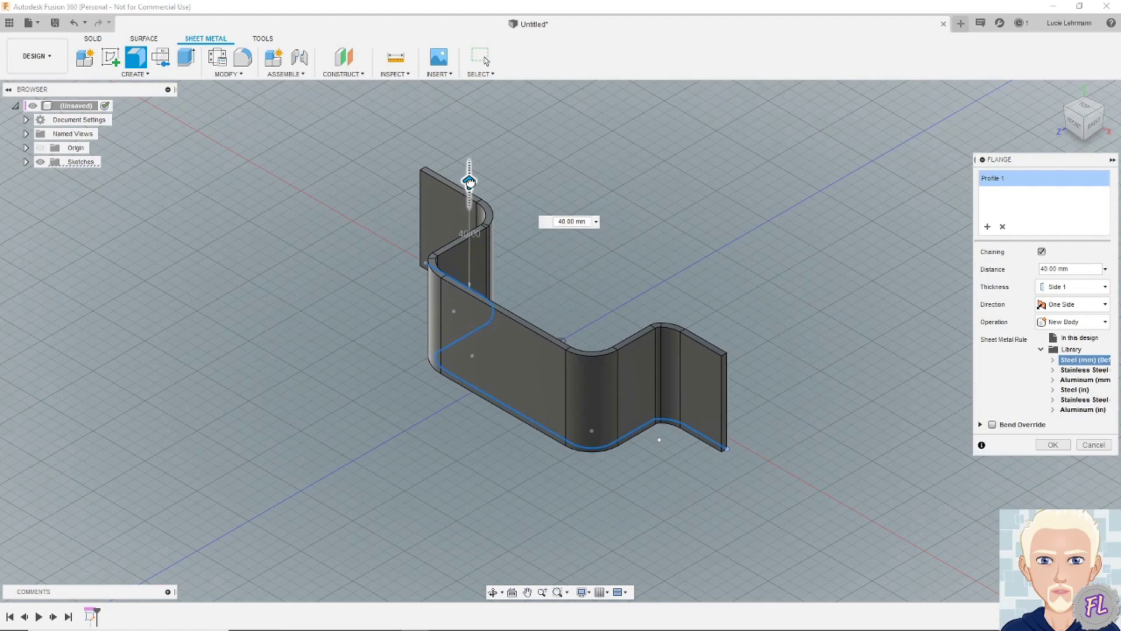
left_click(1049, 445)
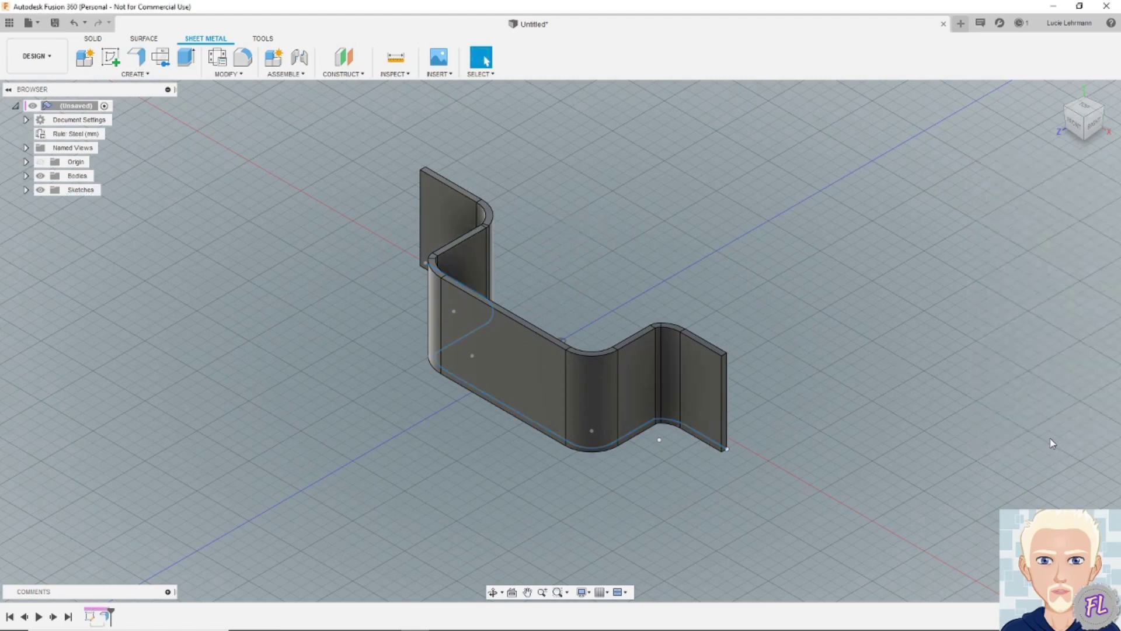
Start unfolding the sheet metal body with the short end face nearest the view as stationary, and flatten the bends up to the long middle section.
mouse_move(1031, 425)
middle_mouse_down("shift")
mouse_move(969, 409)
mouse_move(930, 354)
middle_mouse_up("shift")
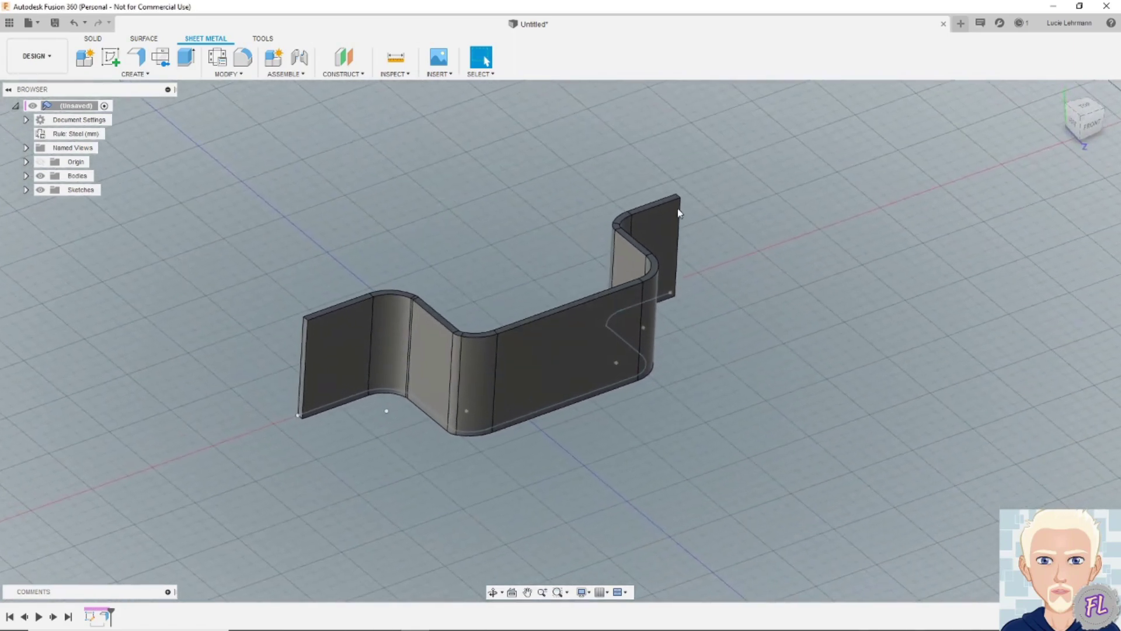
left_click(222, 74)
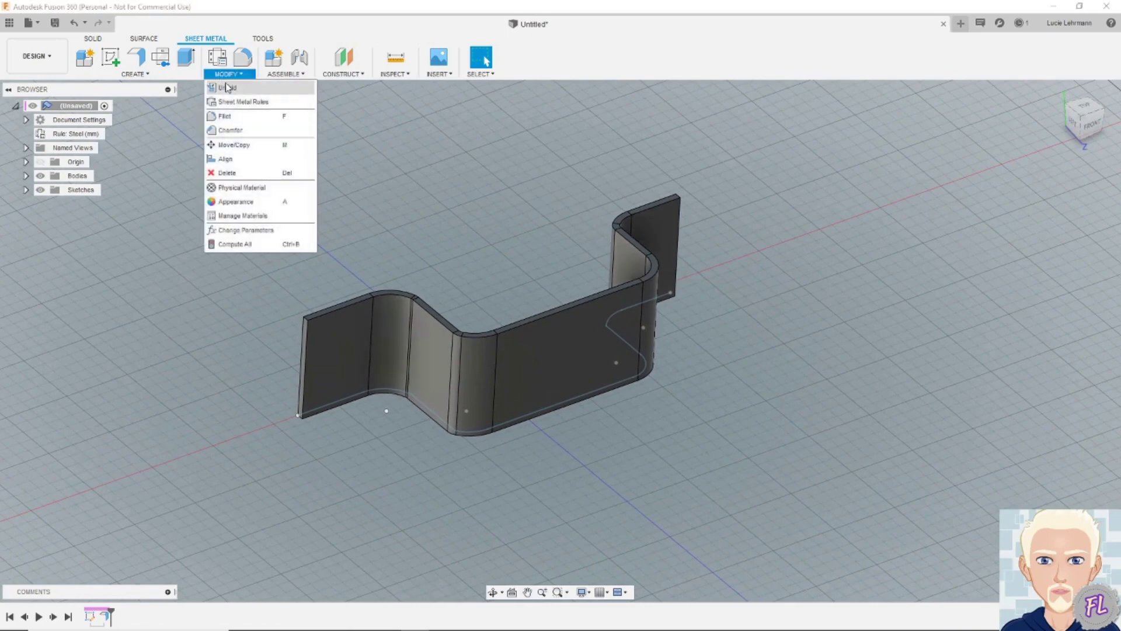
left_click(230, 88)
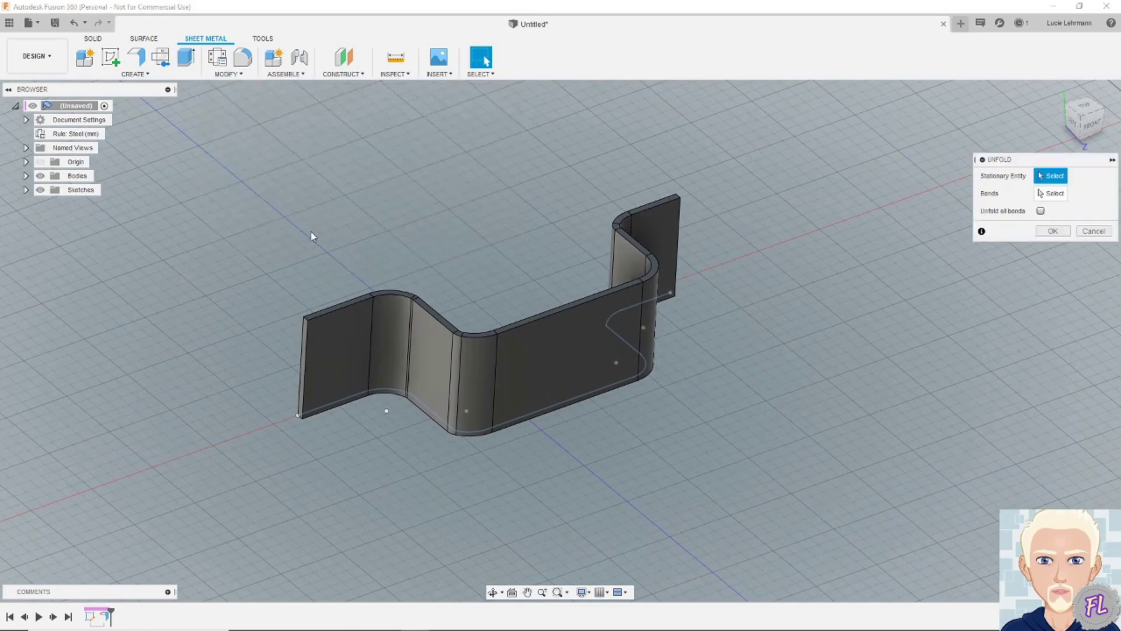
left_click(344, 340)
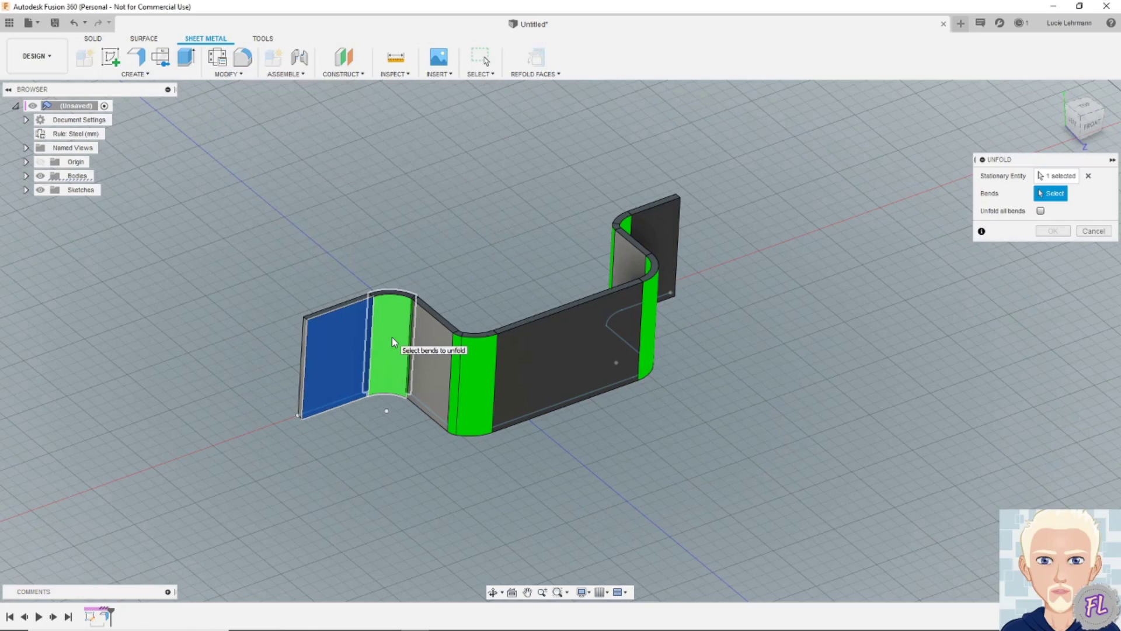
left_click(393, 338)
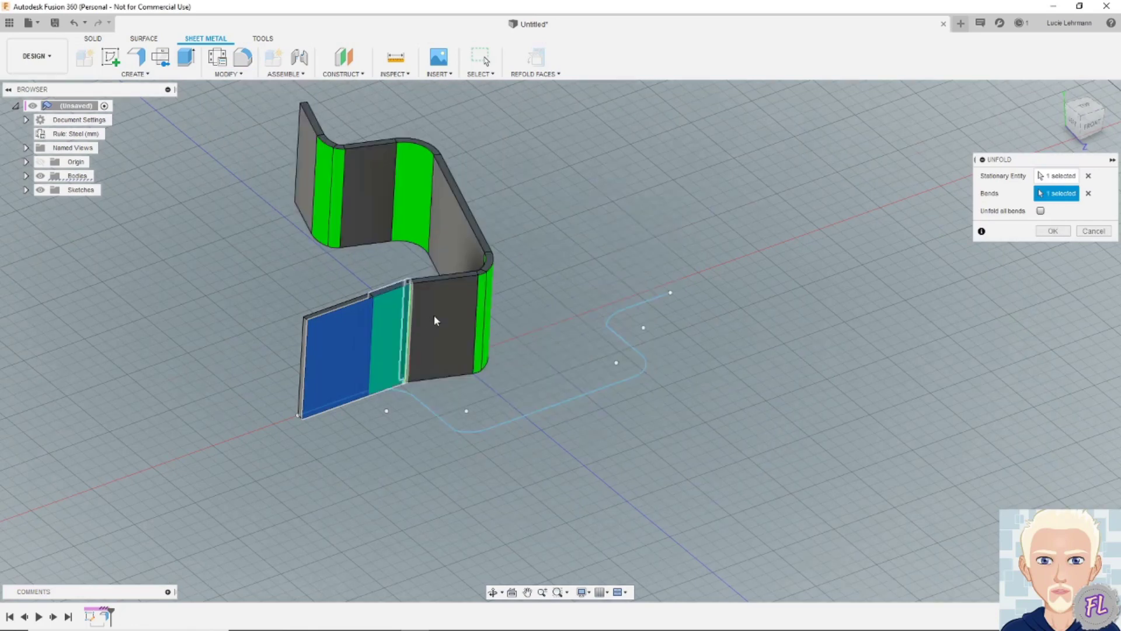
left_click(482, 291)
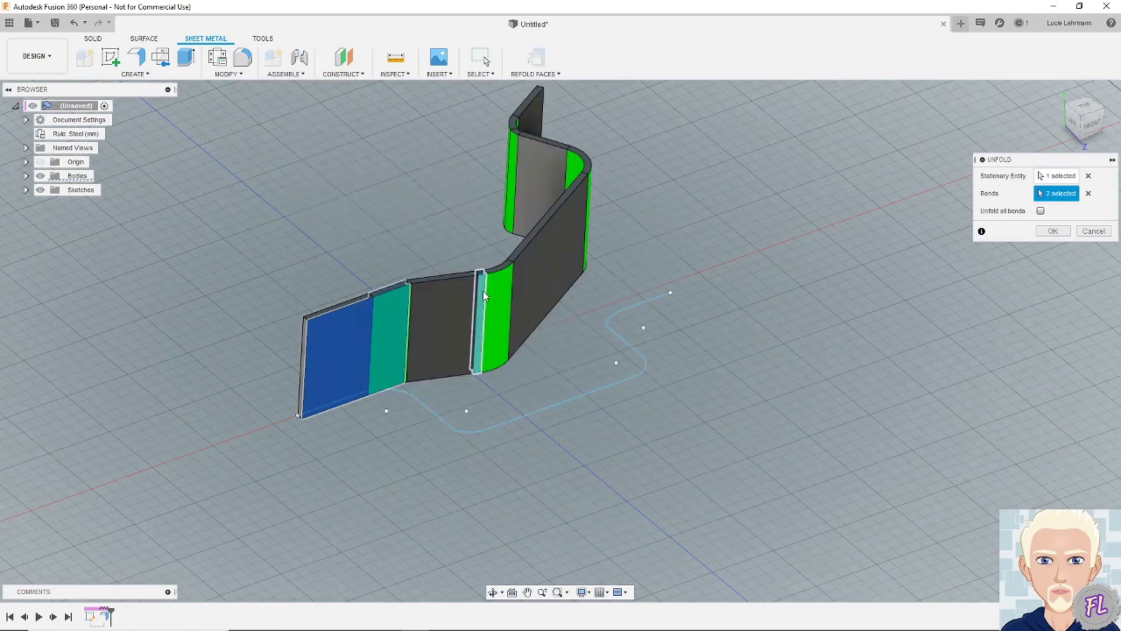
left_click(493, 289)
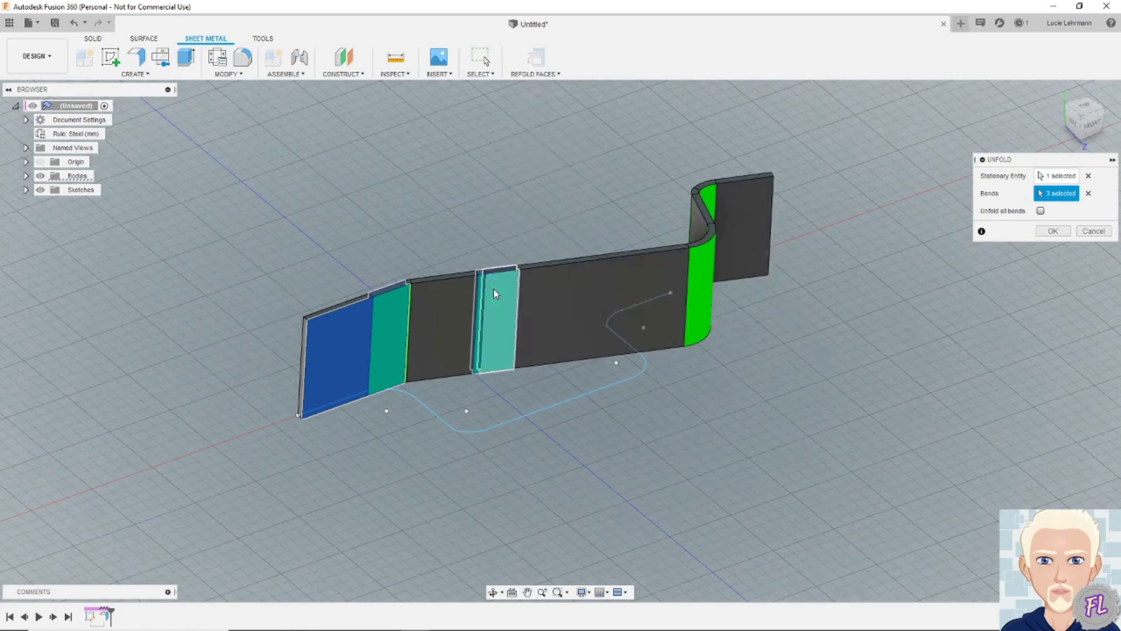
Add the bends beyond the long middle section and the narrow bend strip near the stationary face to the unfold, so the whole strip is flat.
left_click(702, 283)
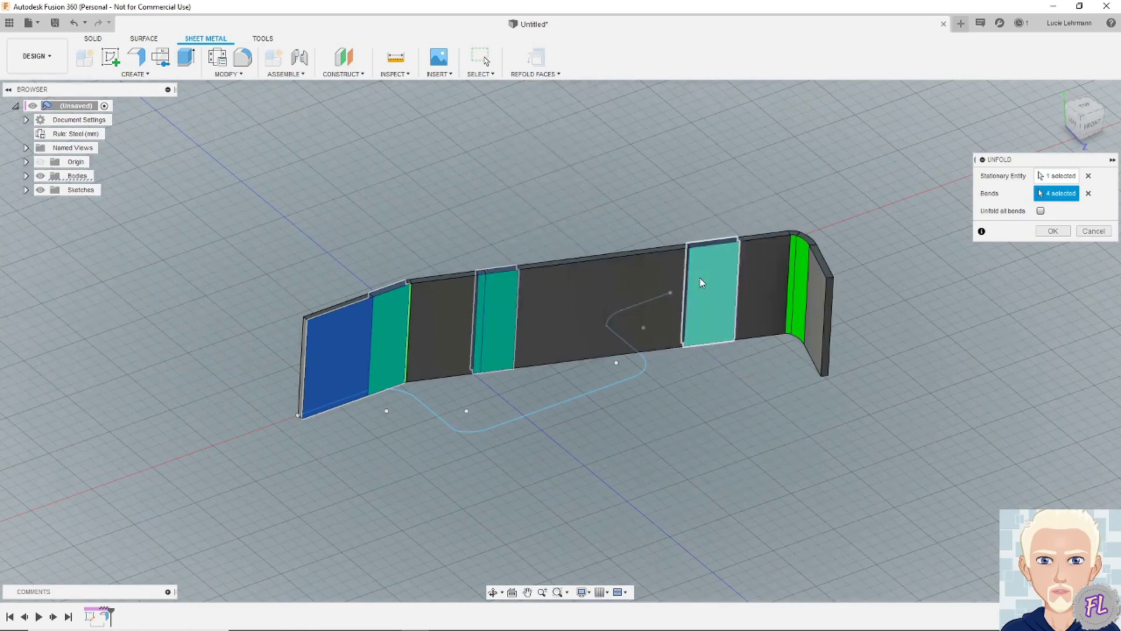
left_click(795, 267)
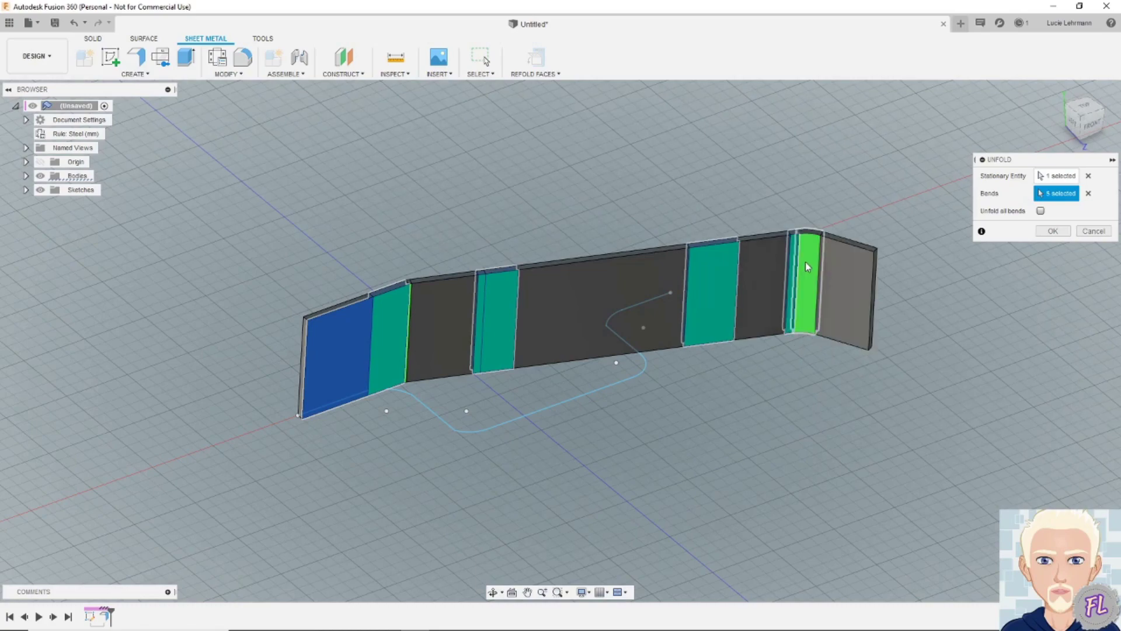
left_click(805, 262)
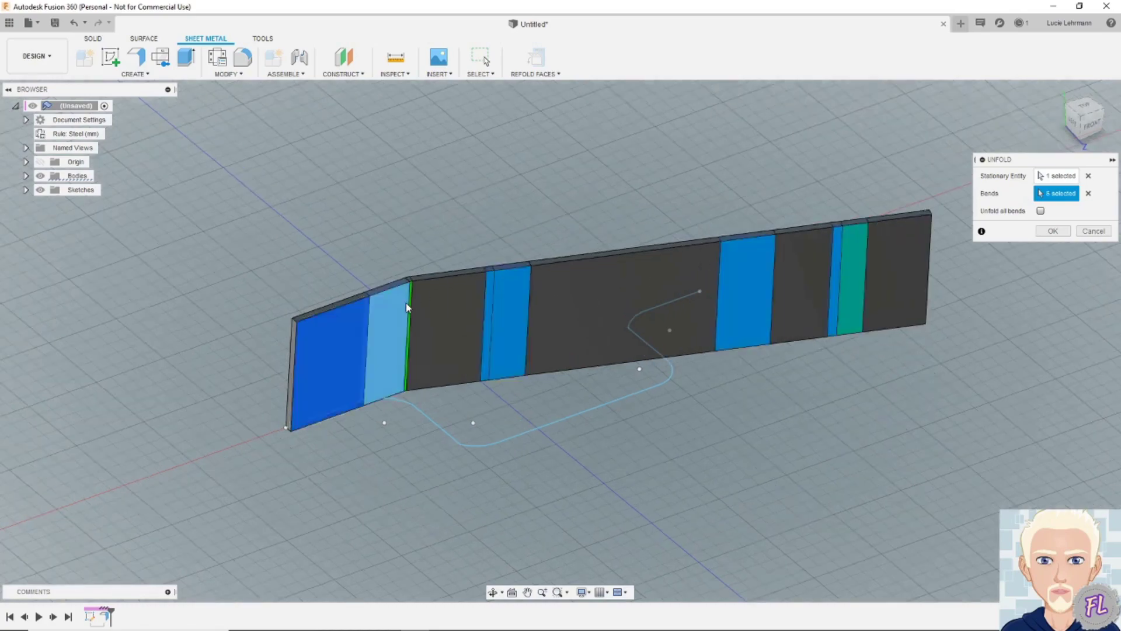
scroll(406, 306, "up", 3)
scroll(422, 266, "up", 2)
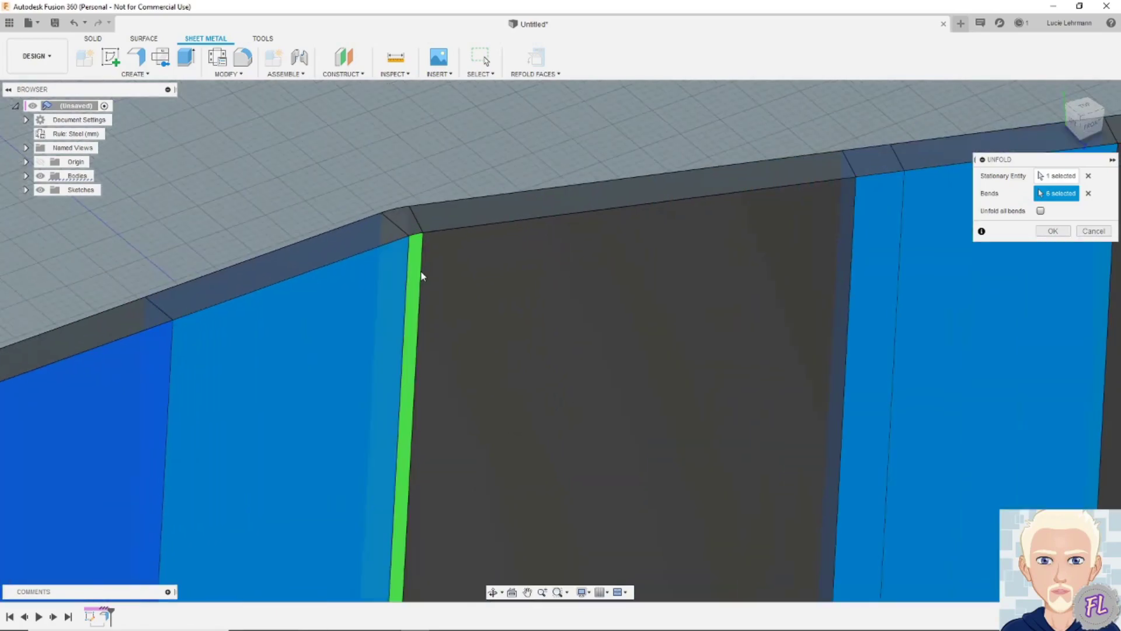
left_click(421, 275)
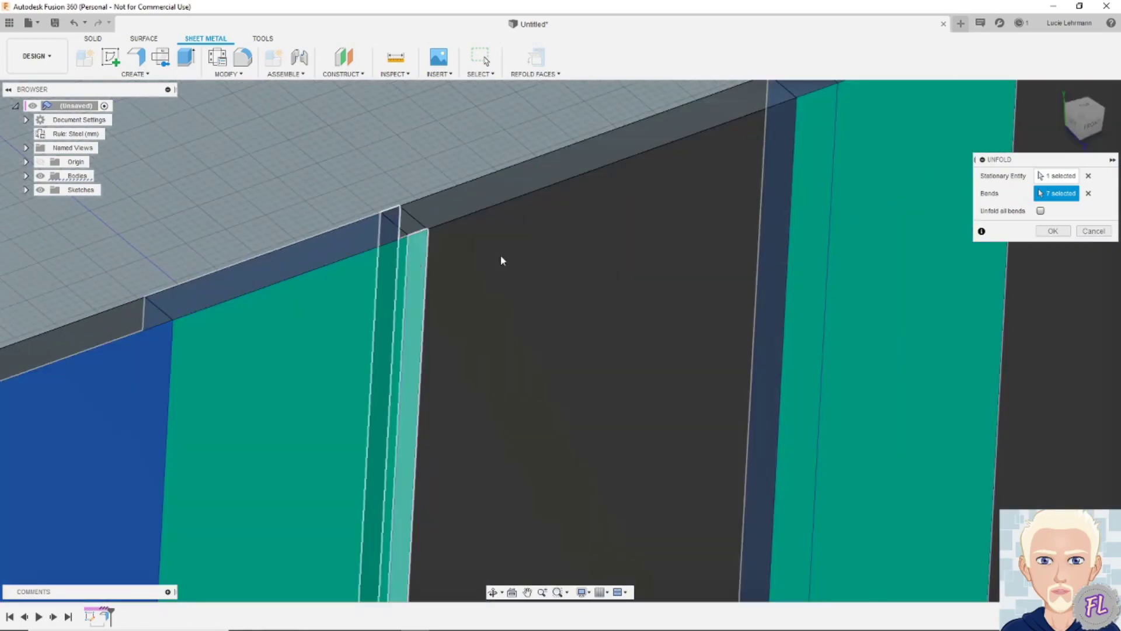
scroll(501, 260, "down", 4)
middle_click_drag(870, 155, 156, 403)
scroll(261, 353, "down", 3)
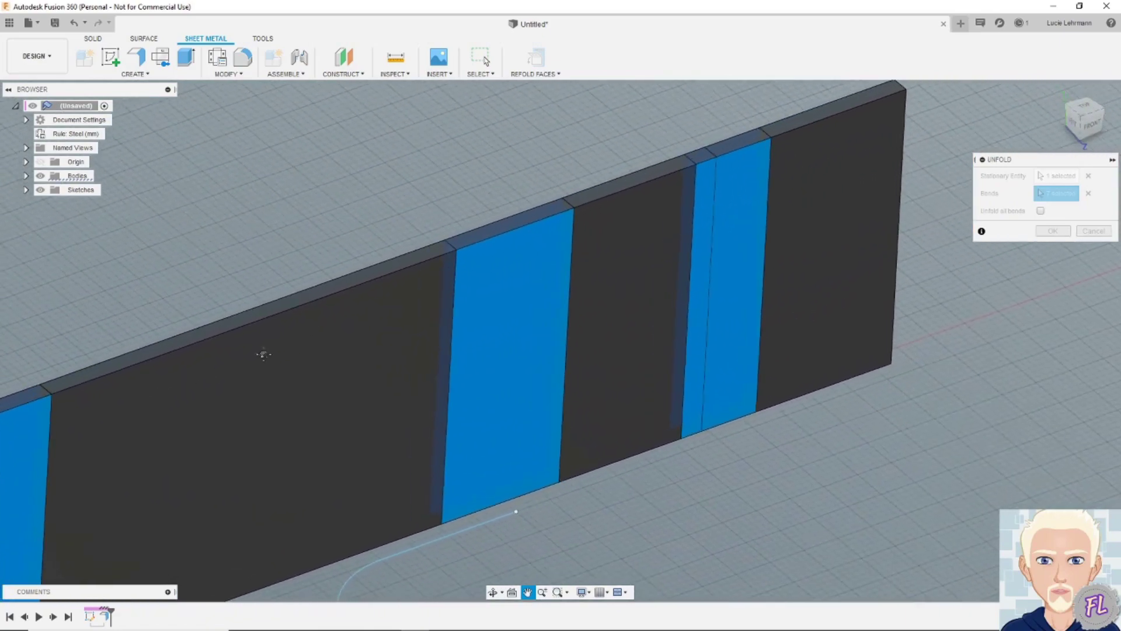
middle_click_drag(260, 353, 467, 300)
scroll(466, 297, "down", 3)
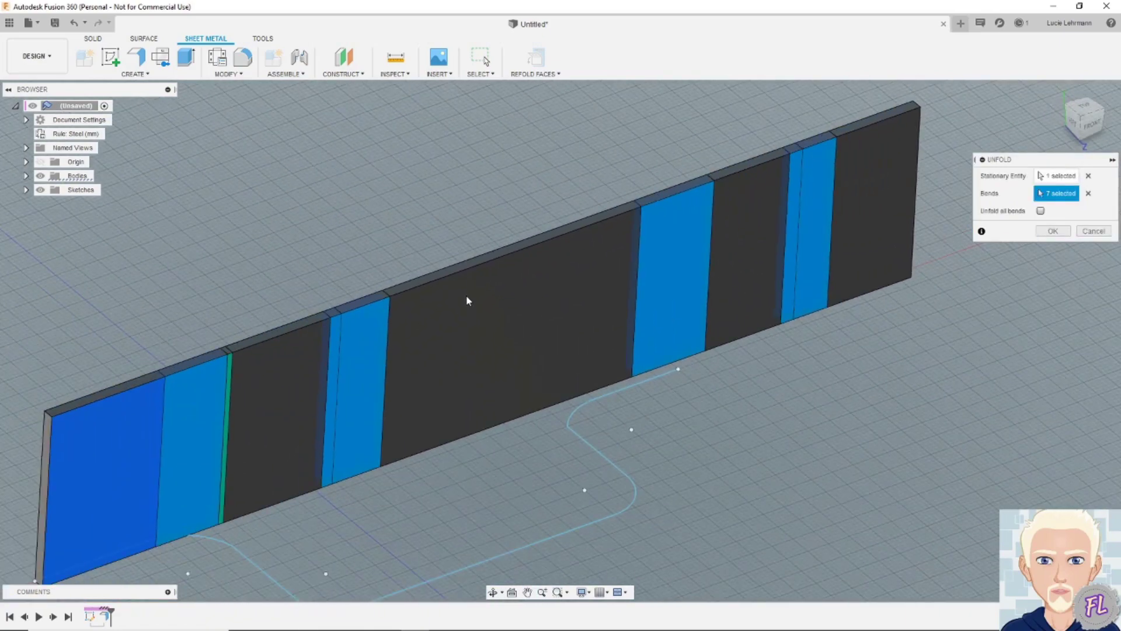
scroll(466, 297, "down", 1)
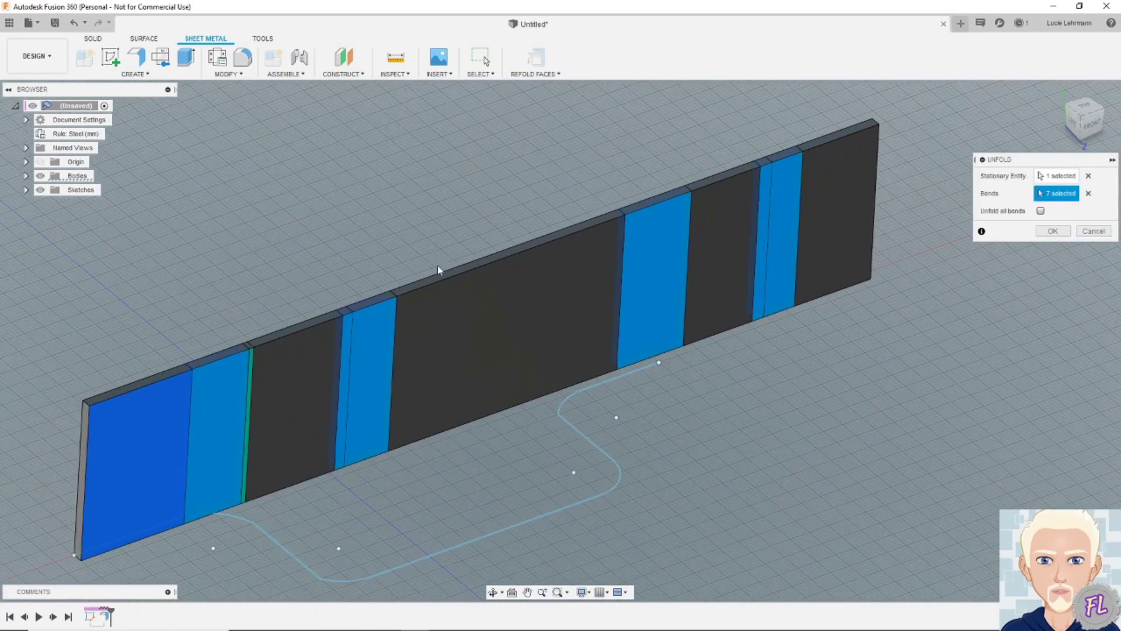
Start a sketch on the long middle face of the flattened strip and add the 10 mm high text "FUSION 360 - AMATEURS".
left_click(110, 58)
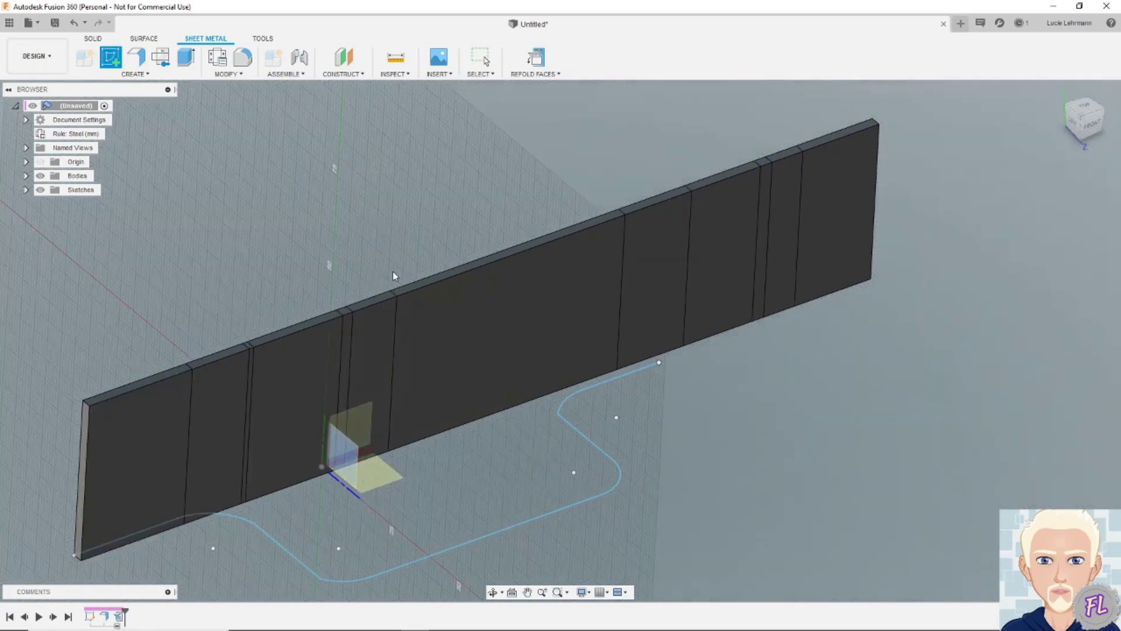
left_click(488, 340)
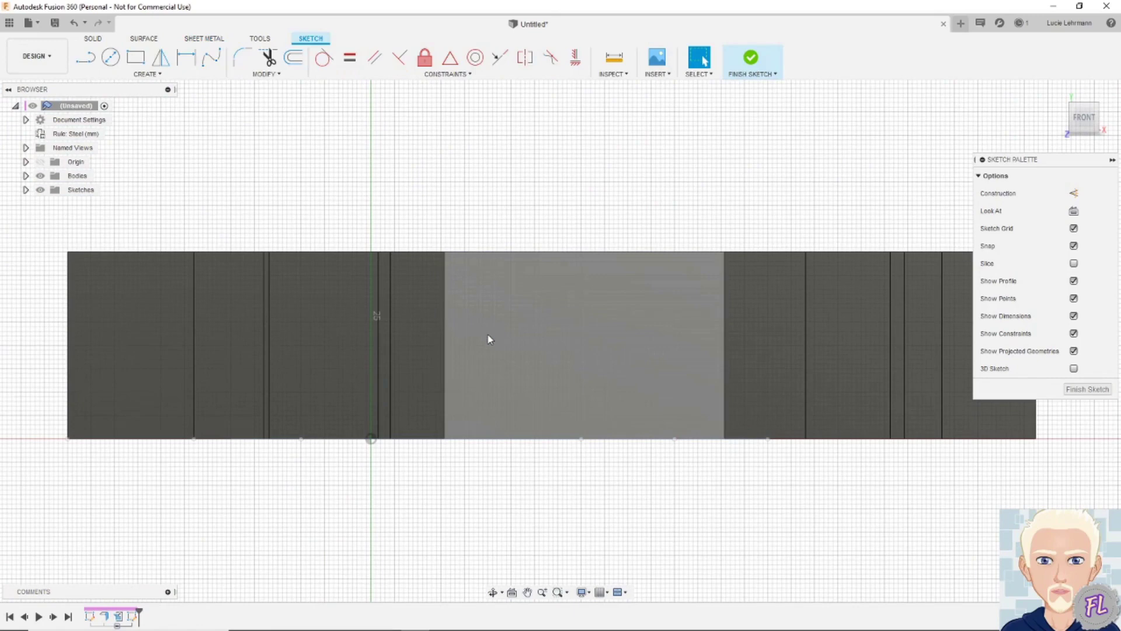
left_click(156, 76)
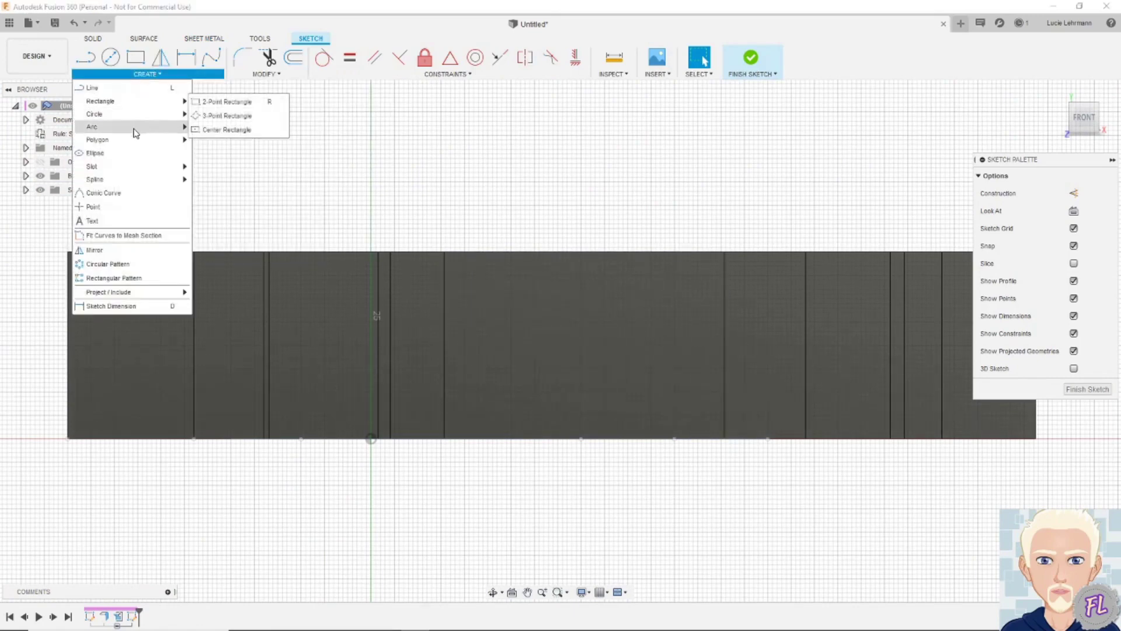
left_click(108, 221)
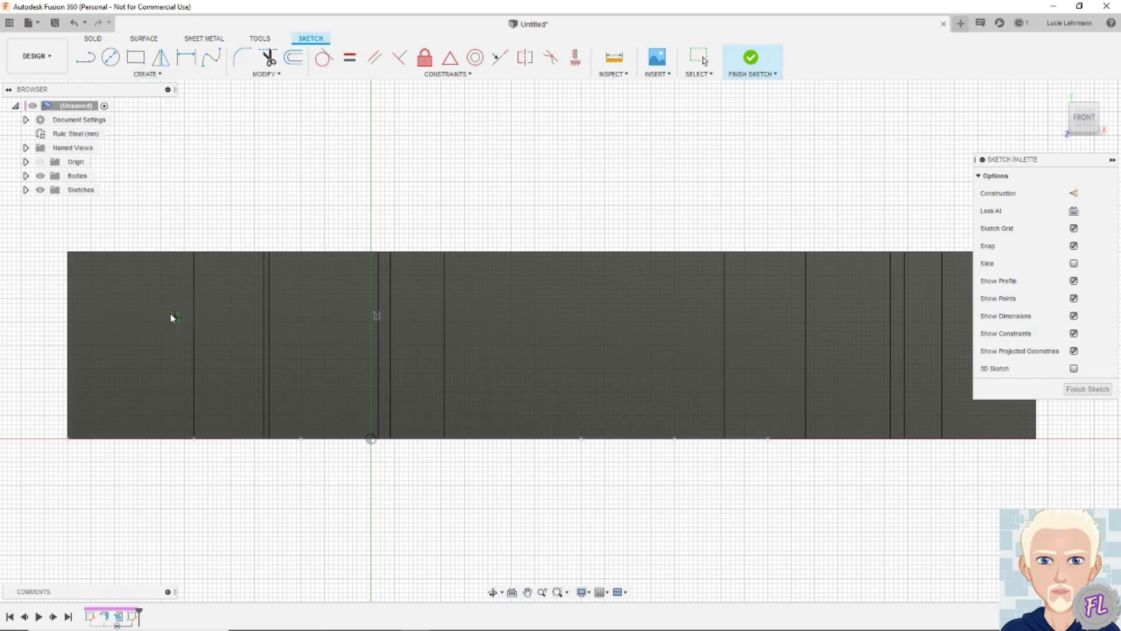
left_click(171, 316)
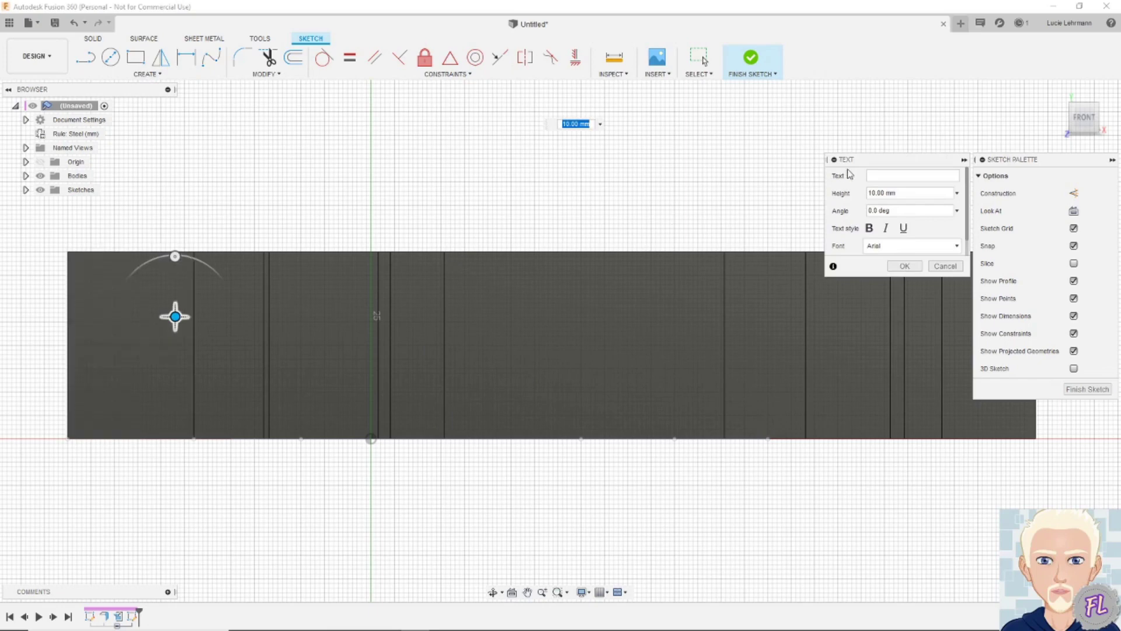
left_click(899, 175)
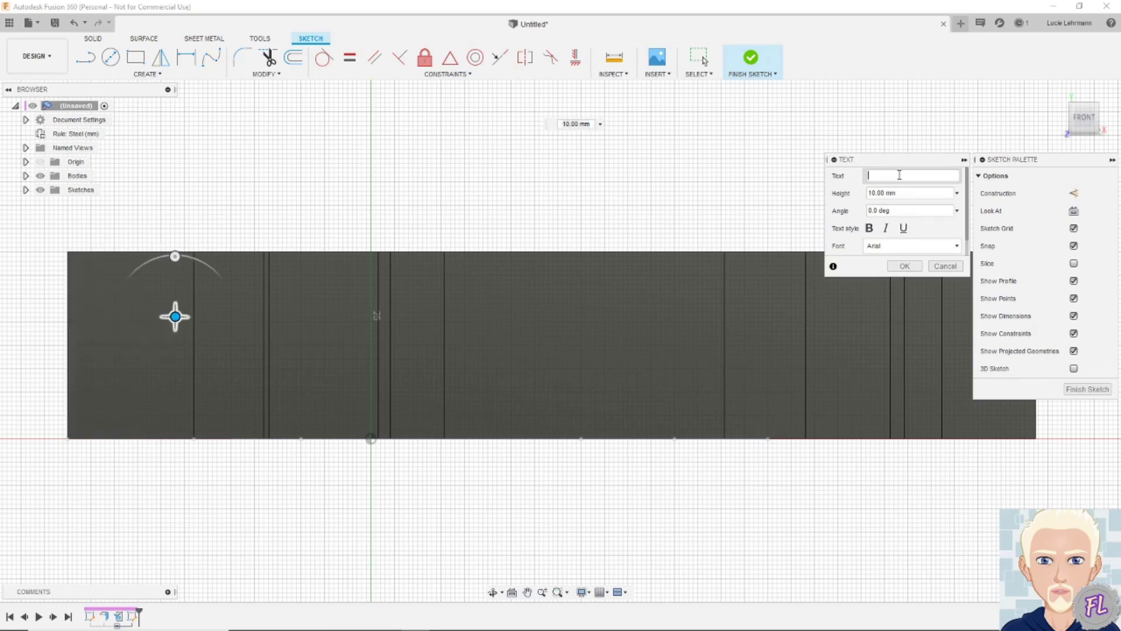
type("FUSION")
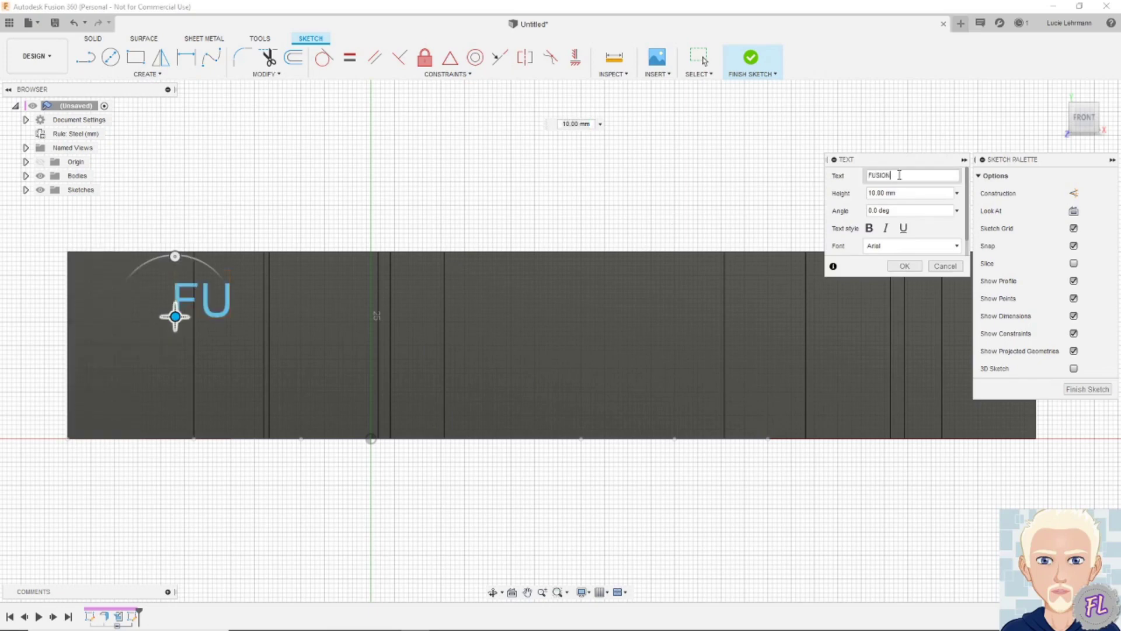
type(" 360 - ")
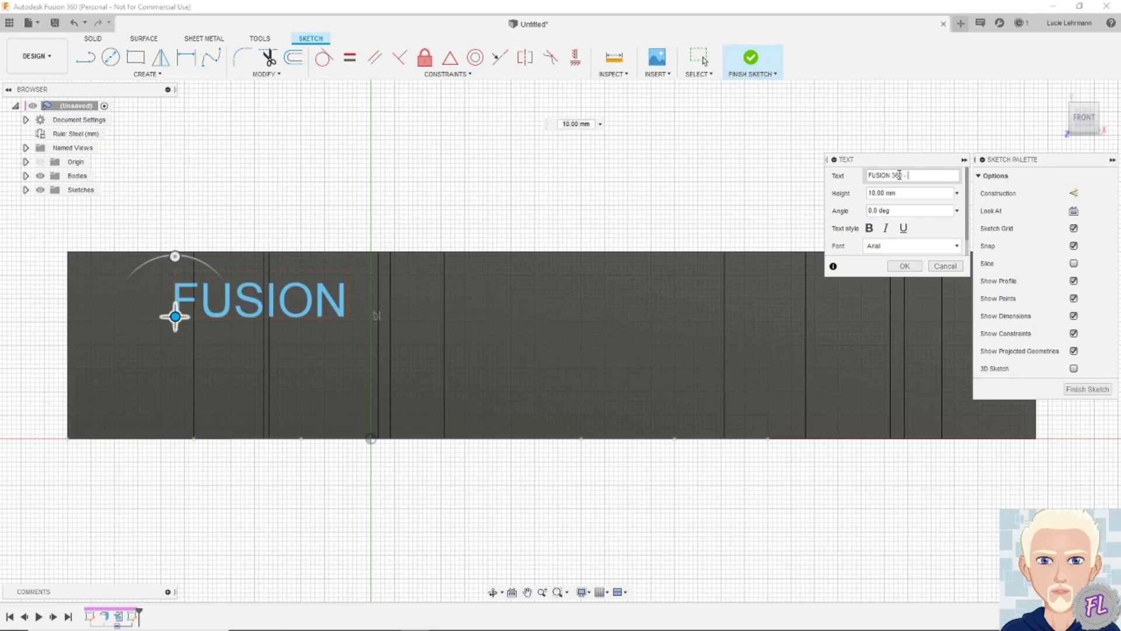
type("AMATEURS")
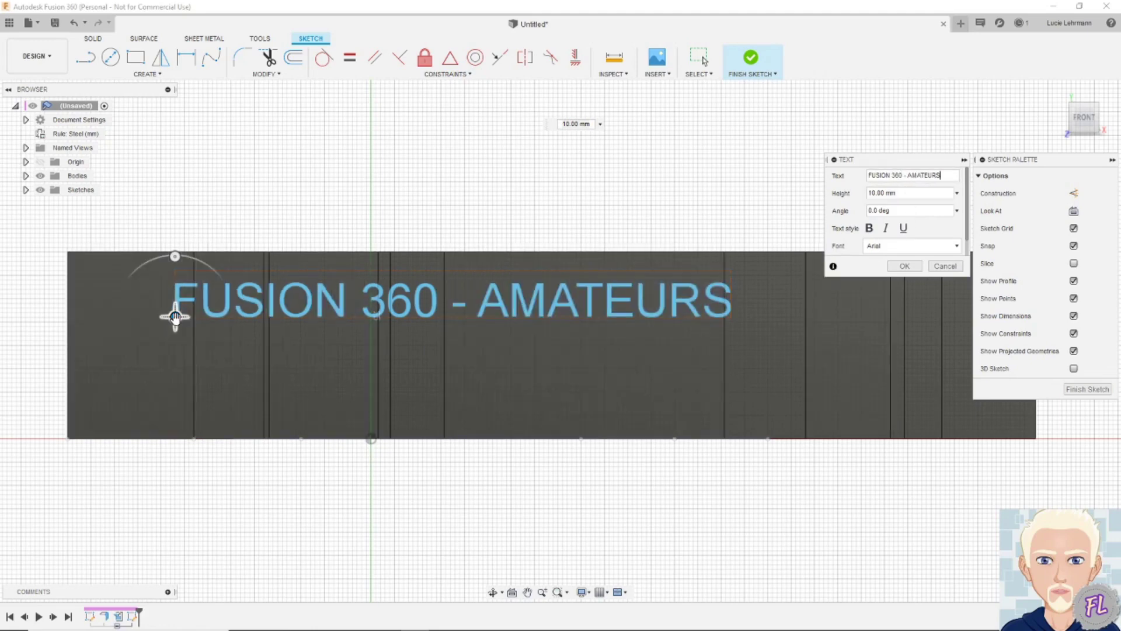
Make the text bold, shift it toward the strip's stationary end with room left beyond its last letter, and confirm it.
mouse_move(176, 317)
left_mouse_down()
mouse_move(223, 350)
mouse_move(282, 358)
left_mouse_up()
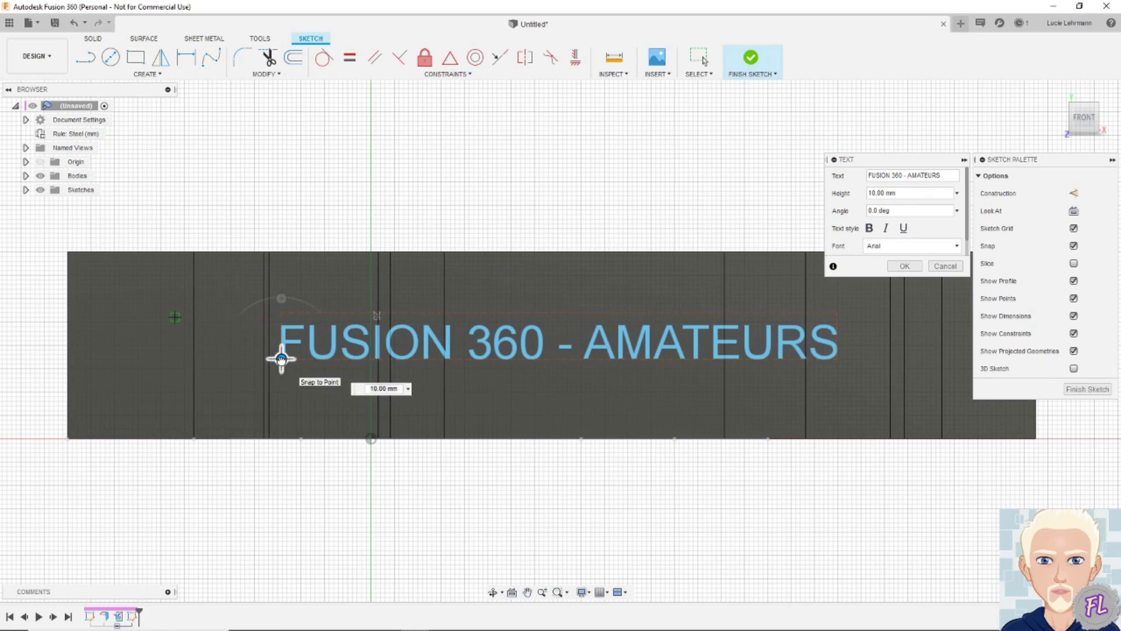
left_click(872, 229)
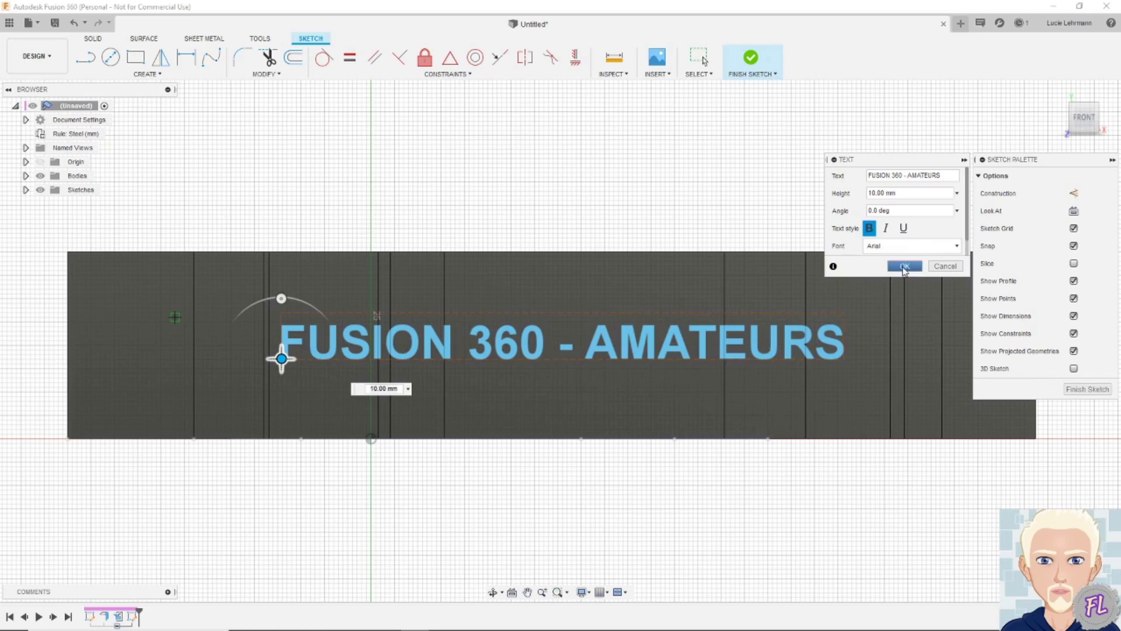
left_click_drag(282, 359, 147, 360)
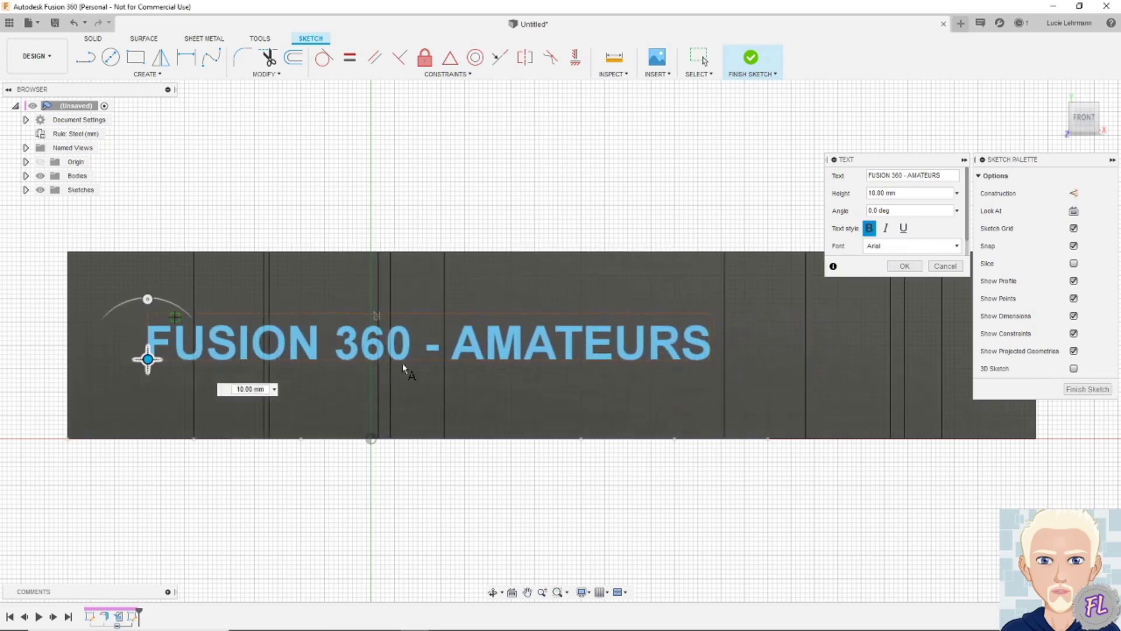
left_click(904, 266)
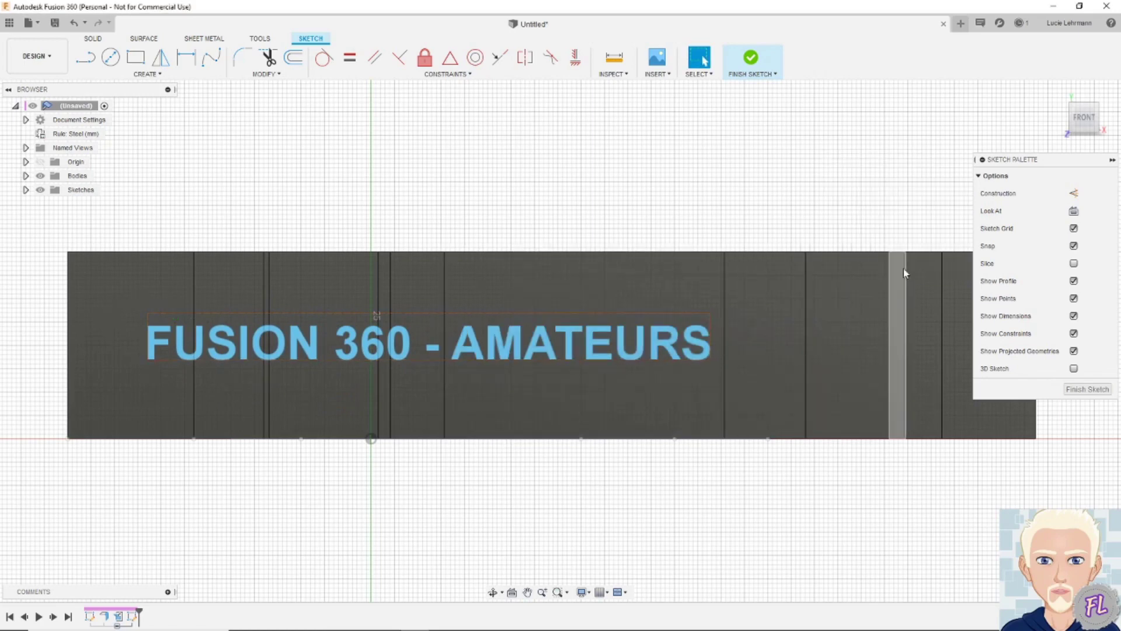
Start inserting an SVG into the sketch and browse to the Téléchargements folder for the file.
left_click(664, 77)
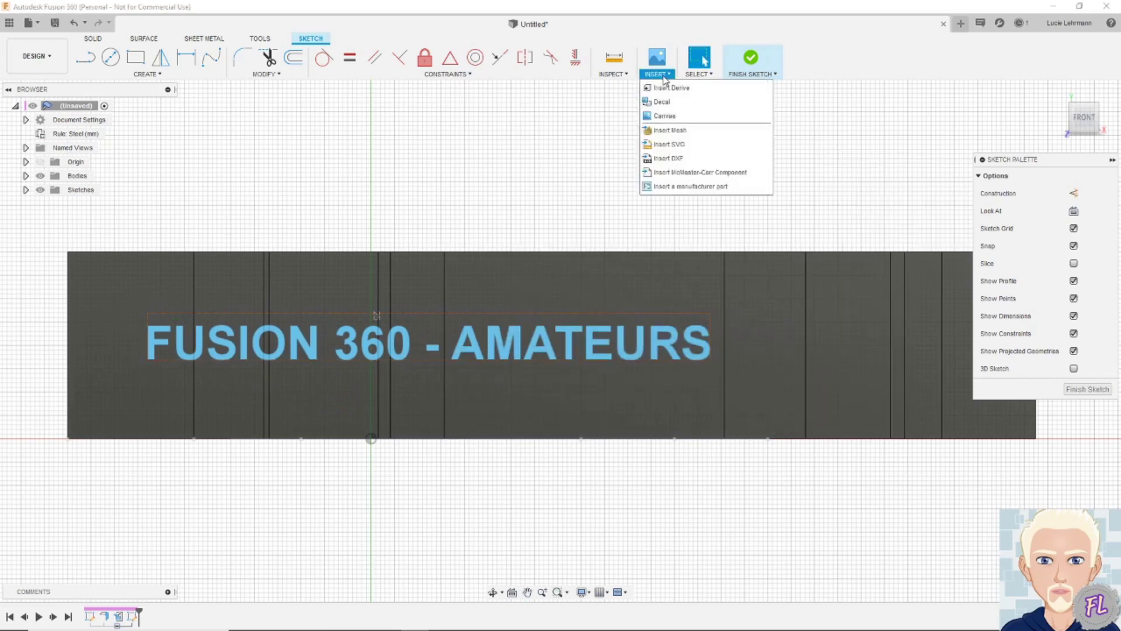
left_click(669, 144)
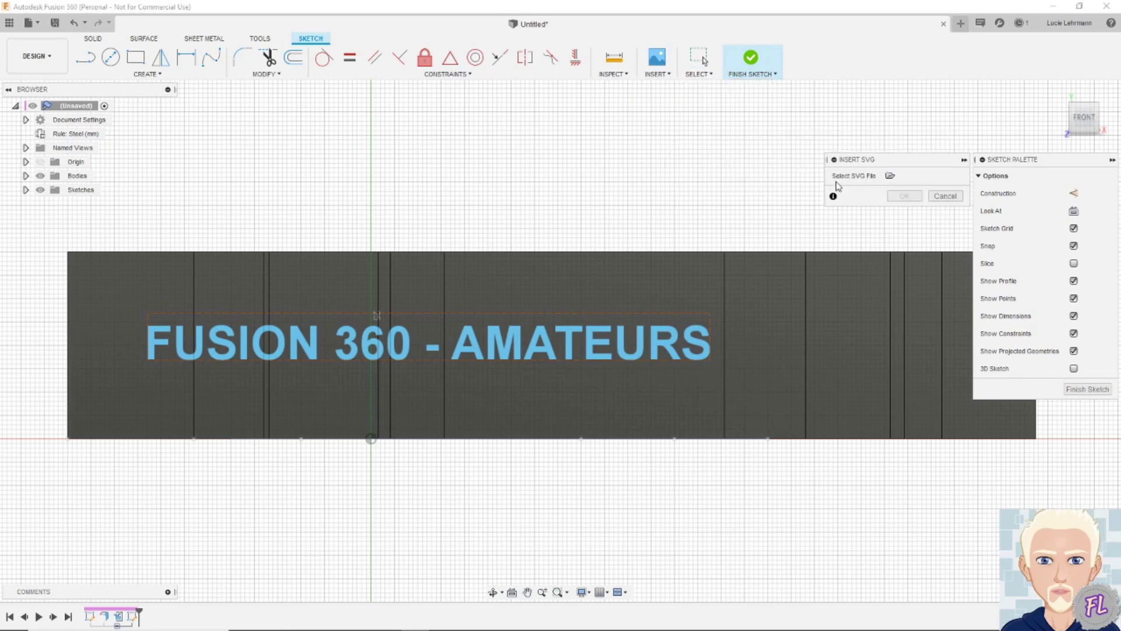
left_click(891, 176)
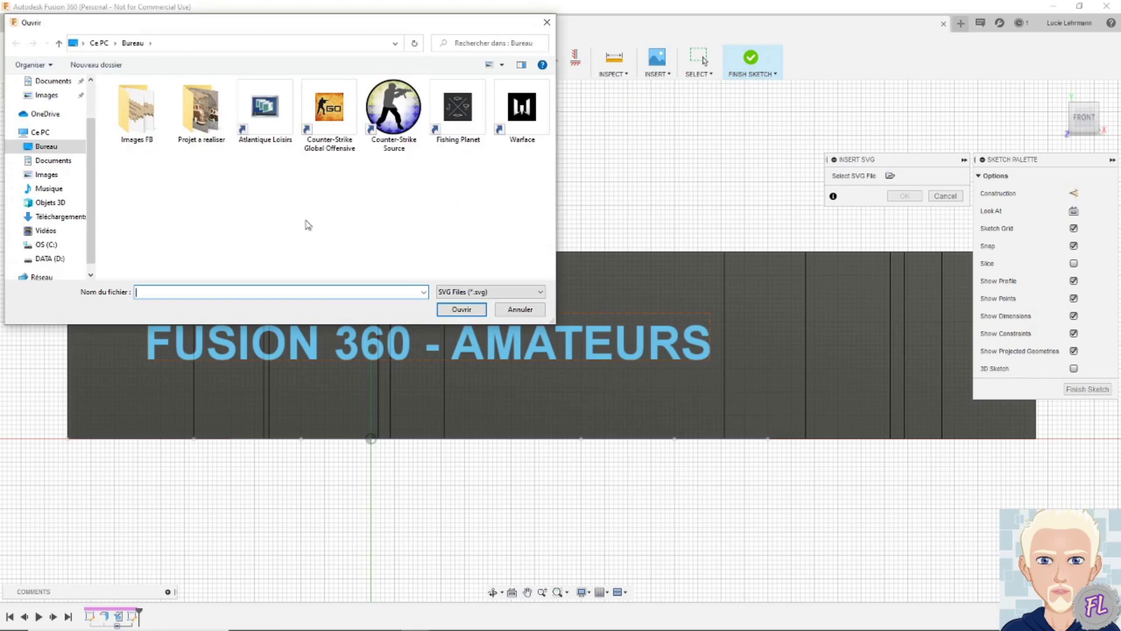
left_click(65, 217)
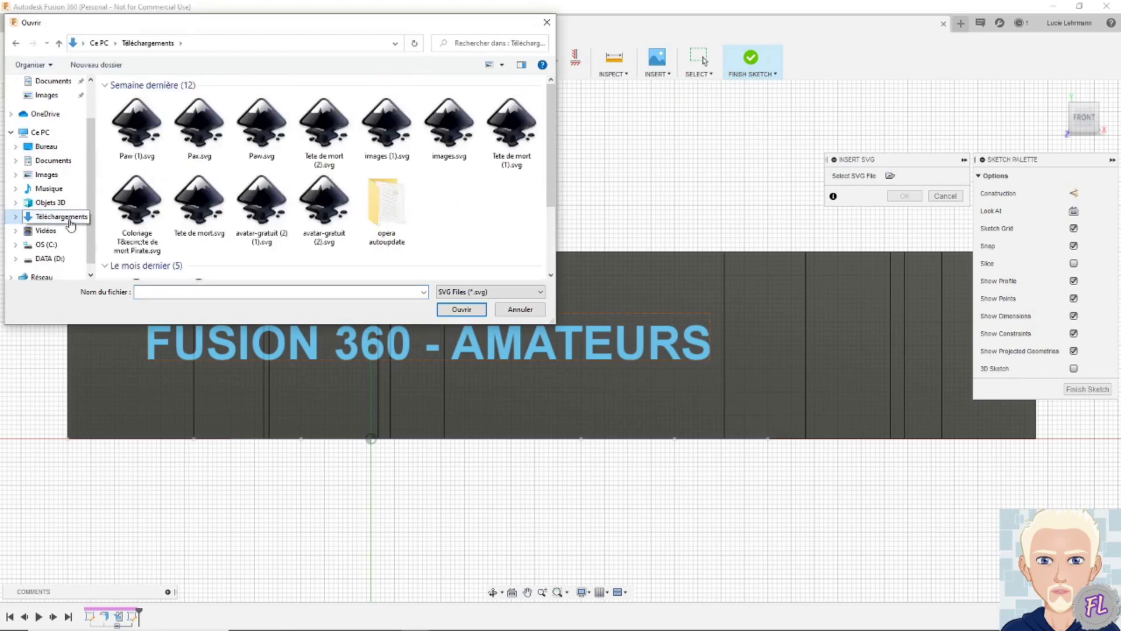
scroll(261, 224, "down", 1)
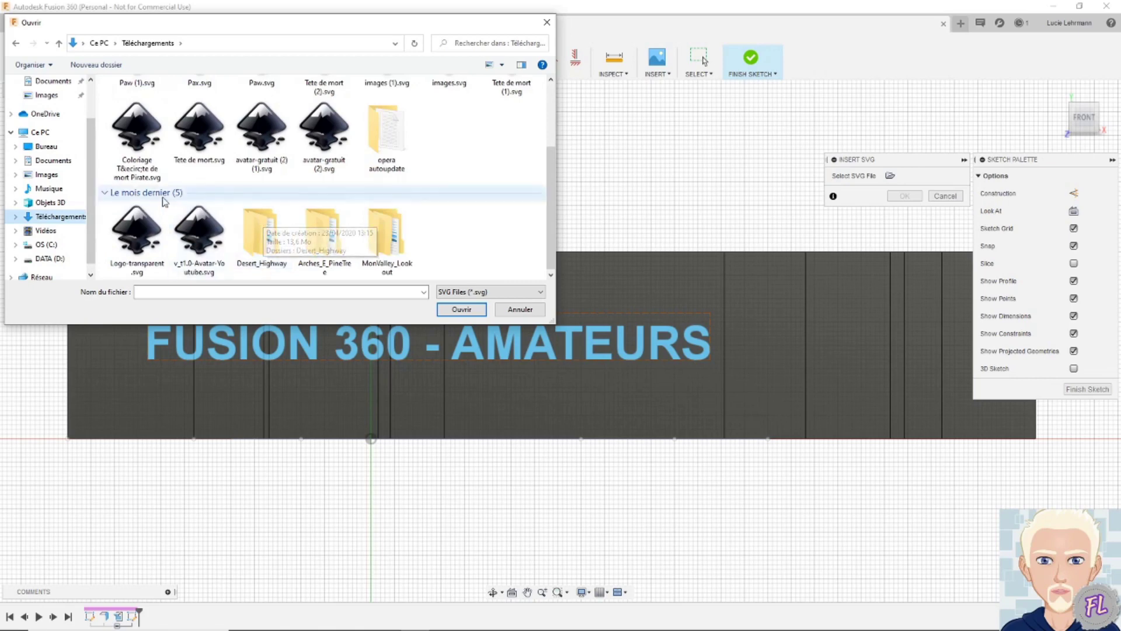
left_click(46, 146)
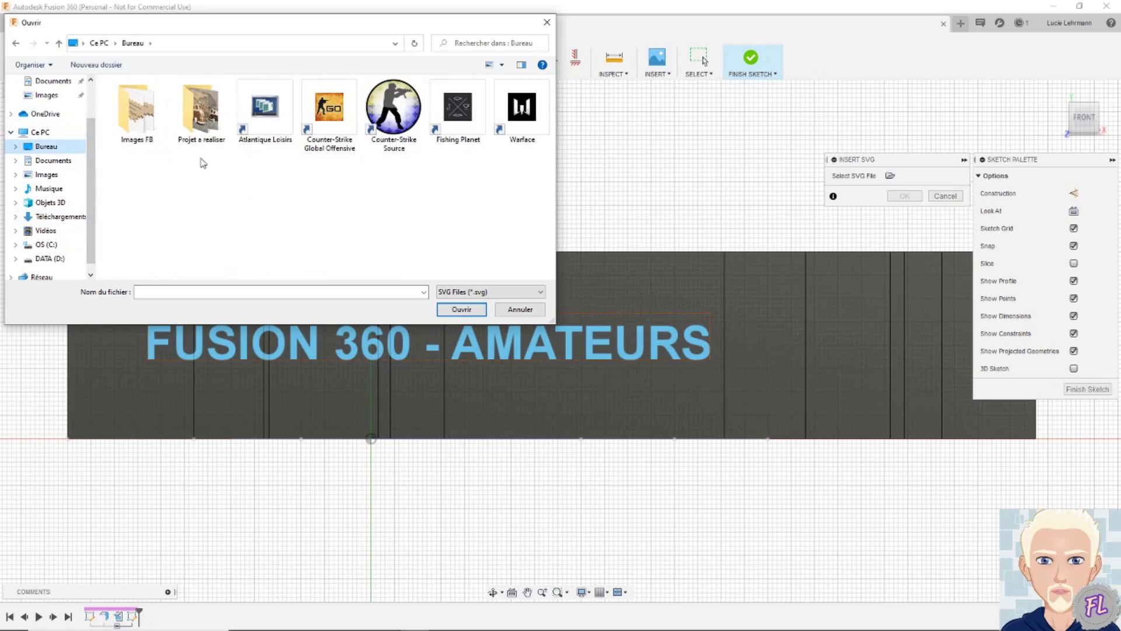
double_click(139, 129)
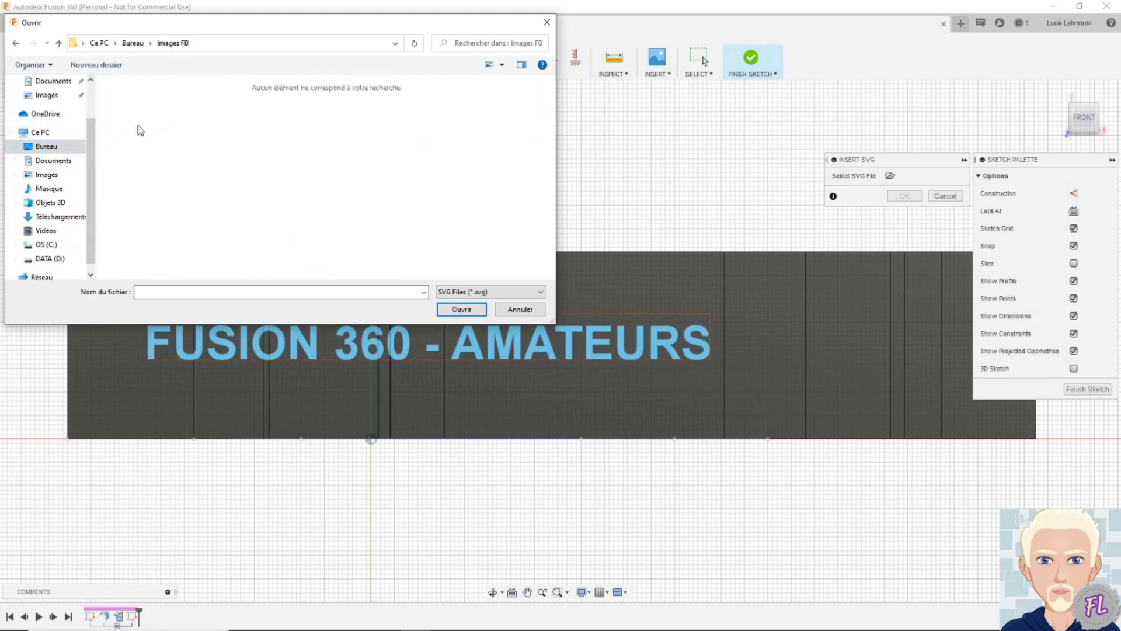
key("alt+Left")
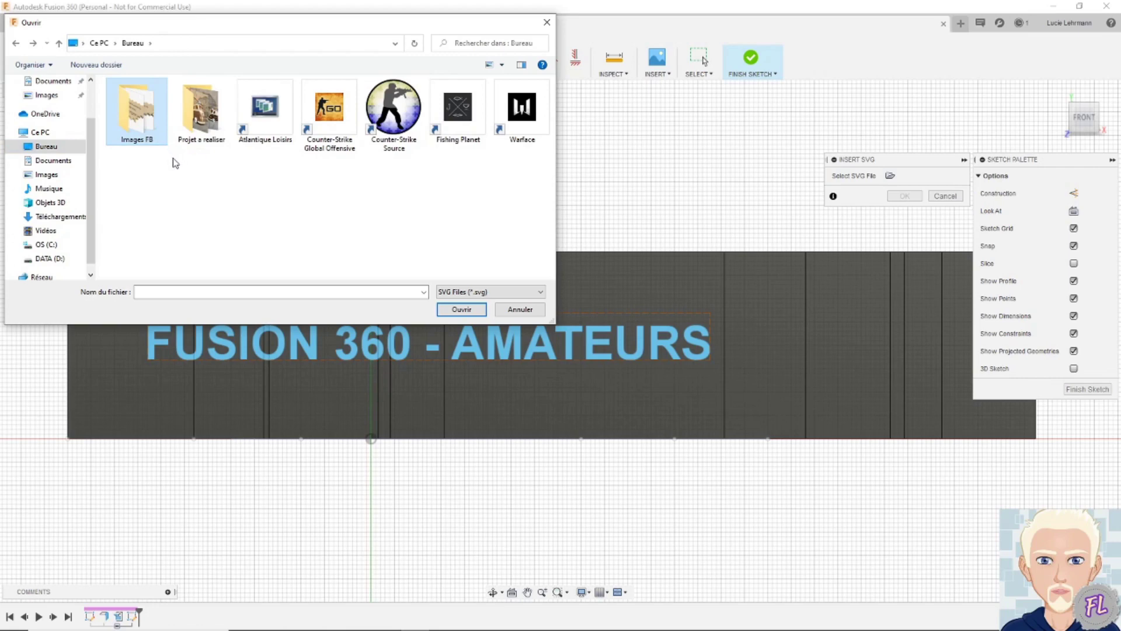
key("alt+Left")
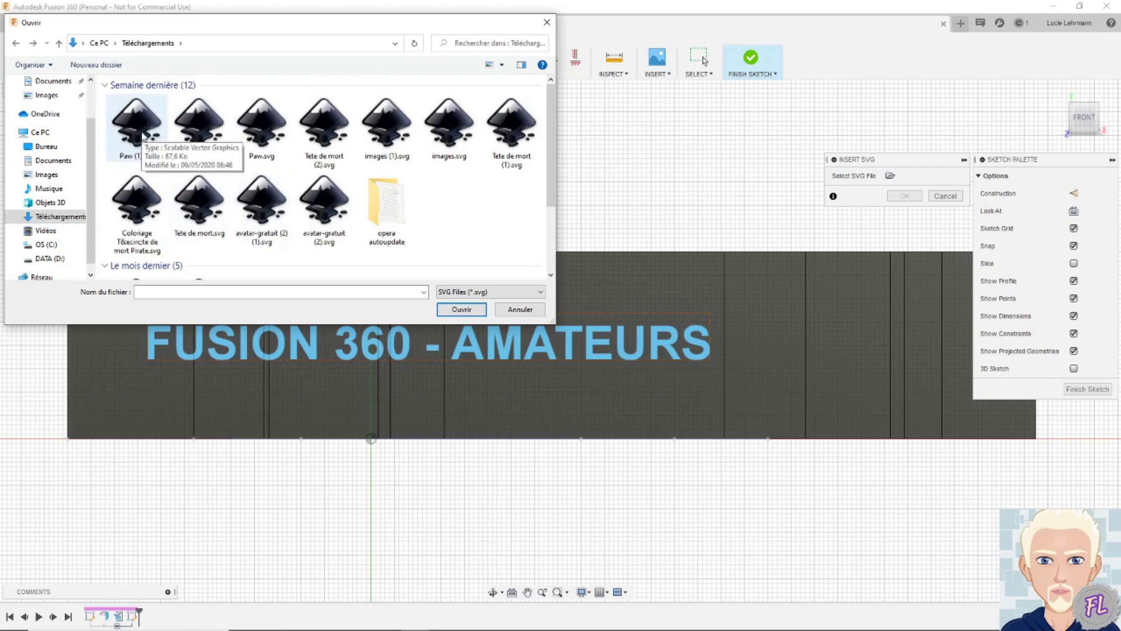
Insert Tete de mort (2).svg, scaled down to fit the strip's height and placed just after the text, and finish the sketch.
double_click(315, 130)
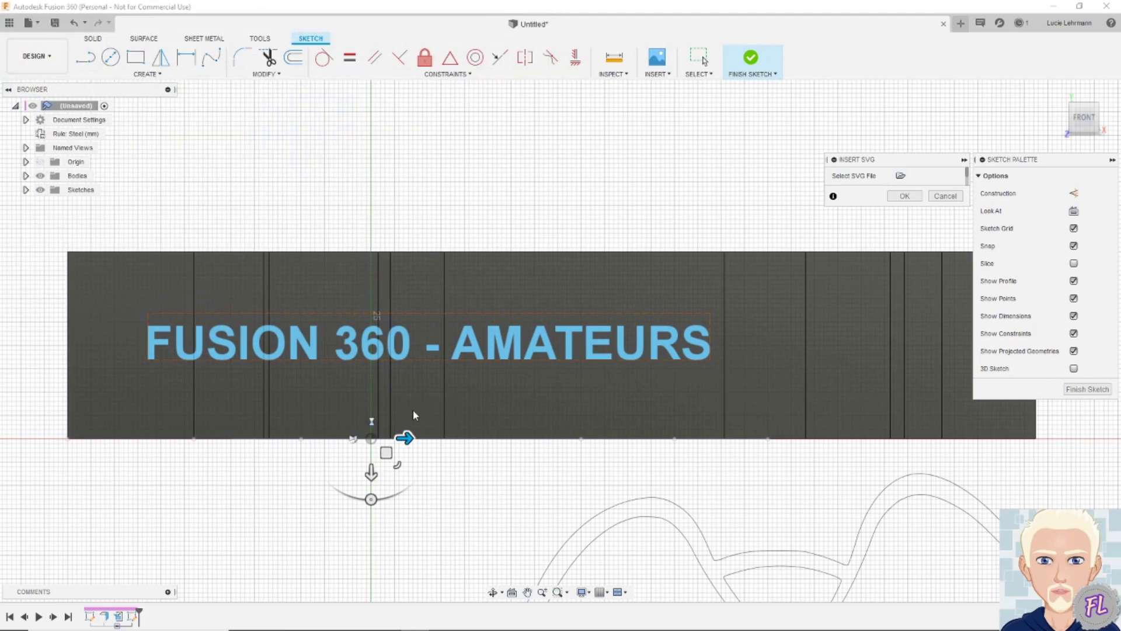
left_click_drag(388, 457, 758, 277)
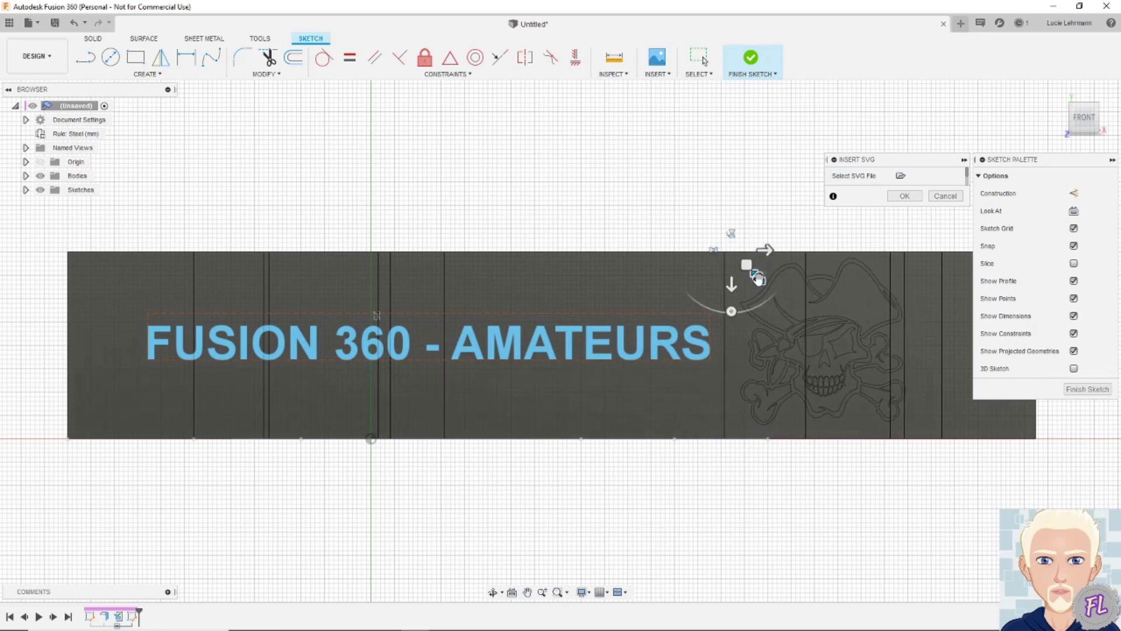
left_click(905, 196)
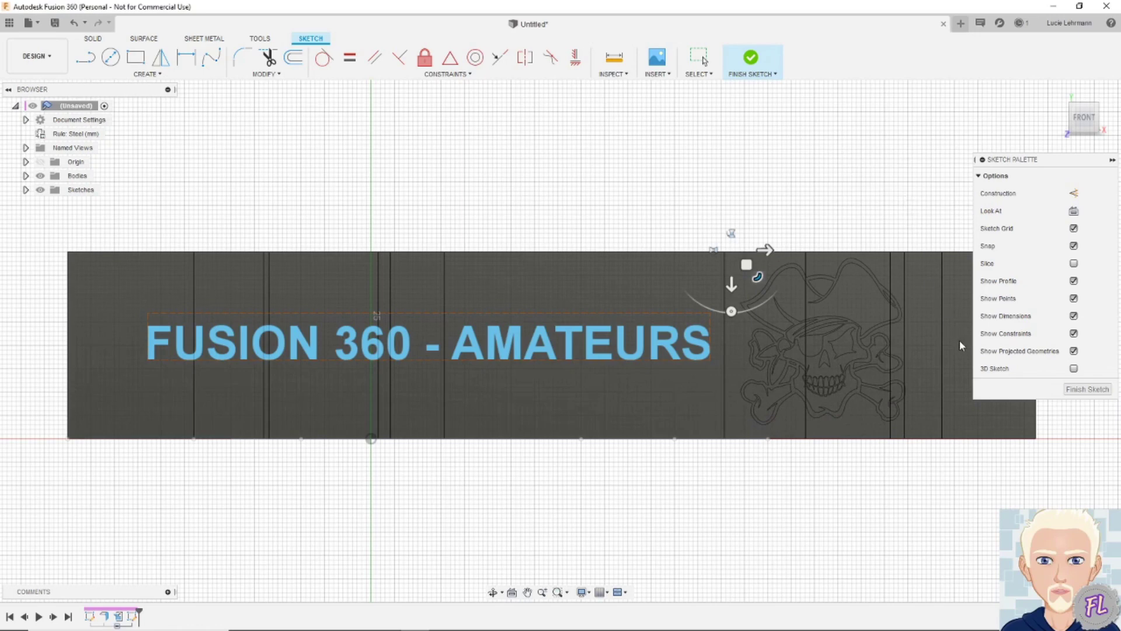
left_click(1075, 390)
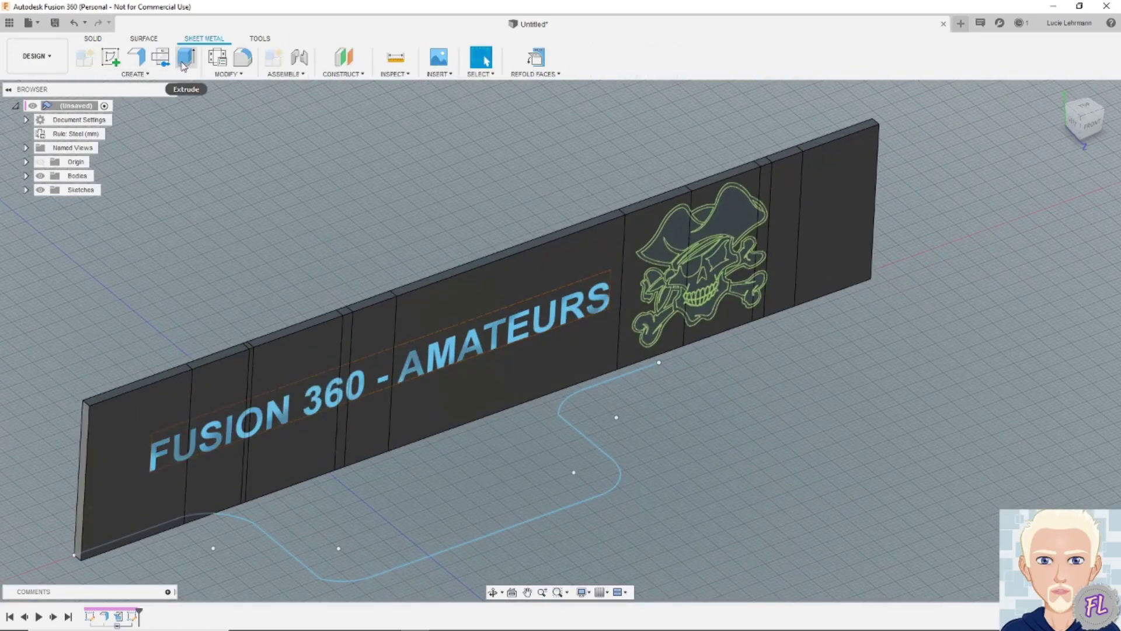
Extrude the "FUSION 360 - AMATEURS" text 1 mm outward, joined to the flat strip.
left_click(98, 38)
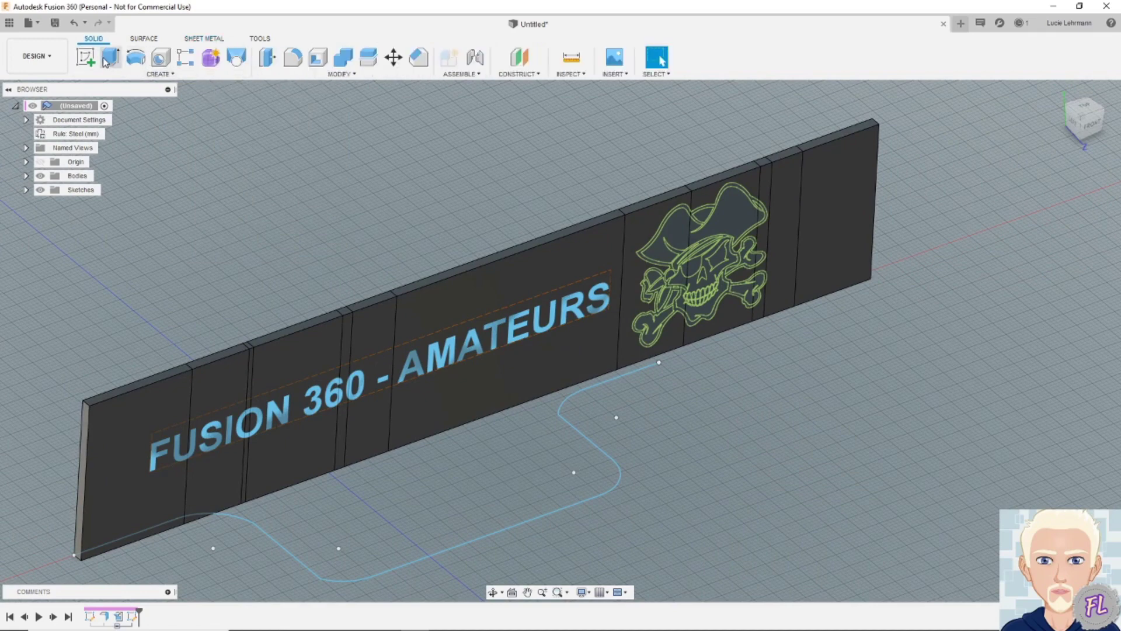
left_click(110, 59)
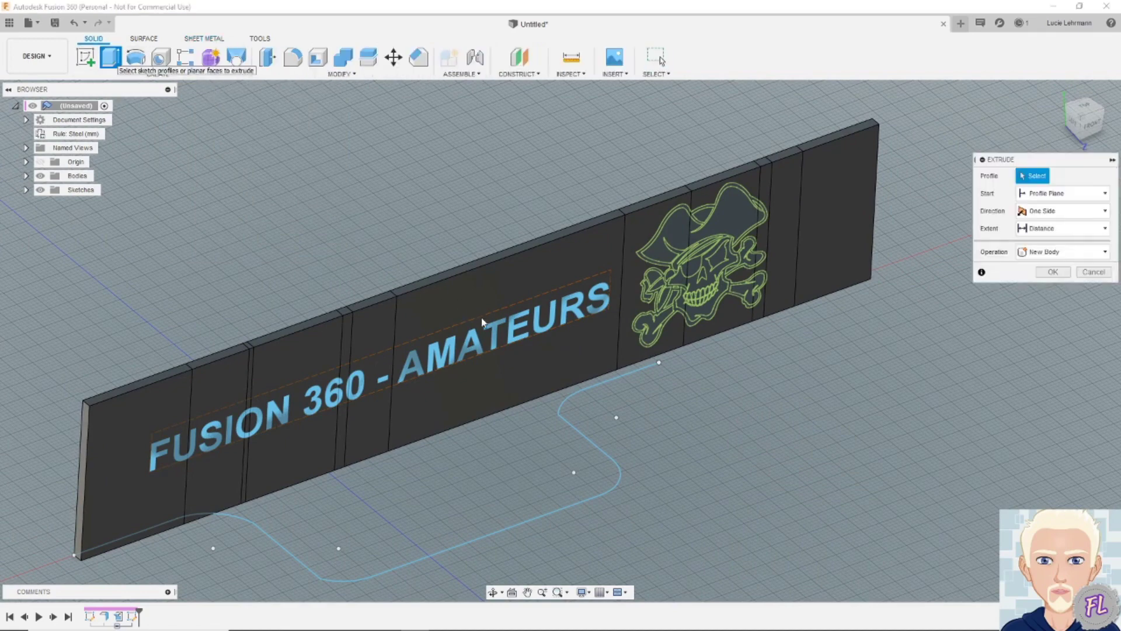
left_click(495, 330)
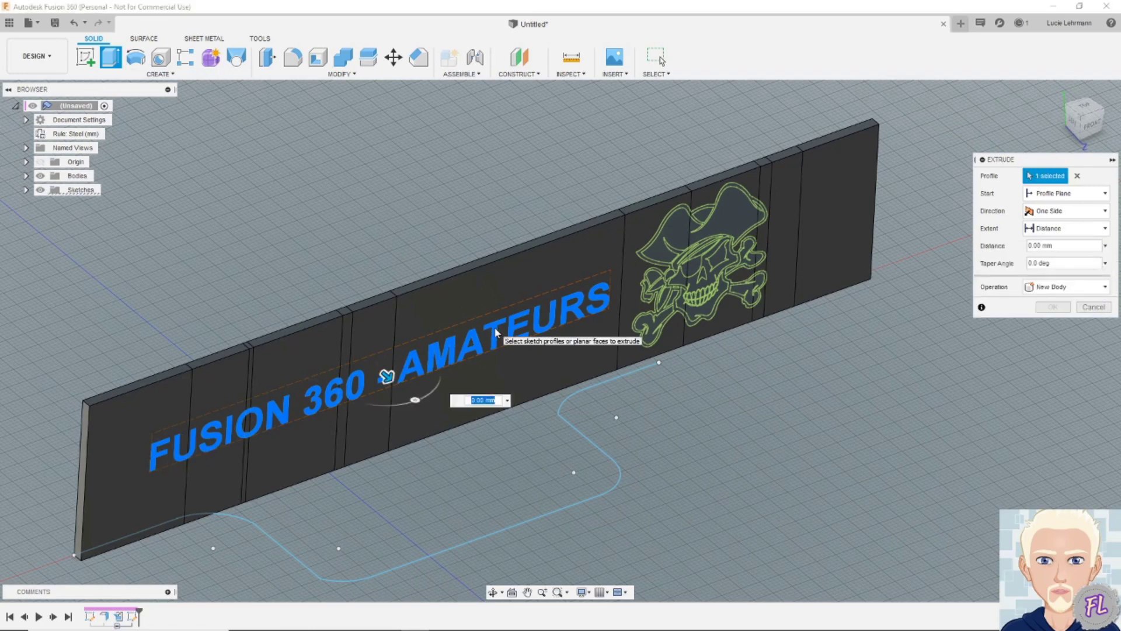
type("1")
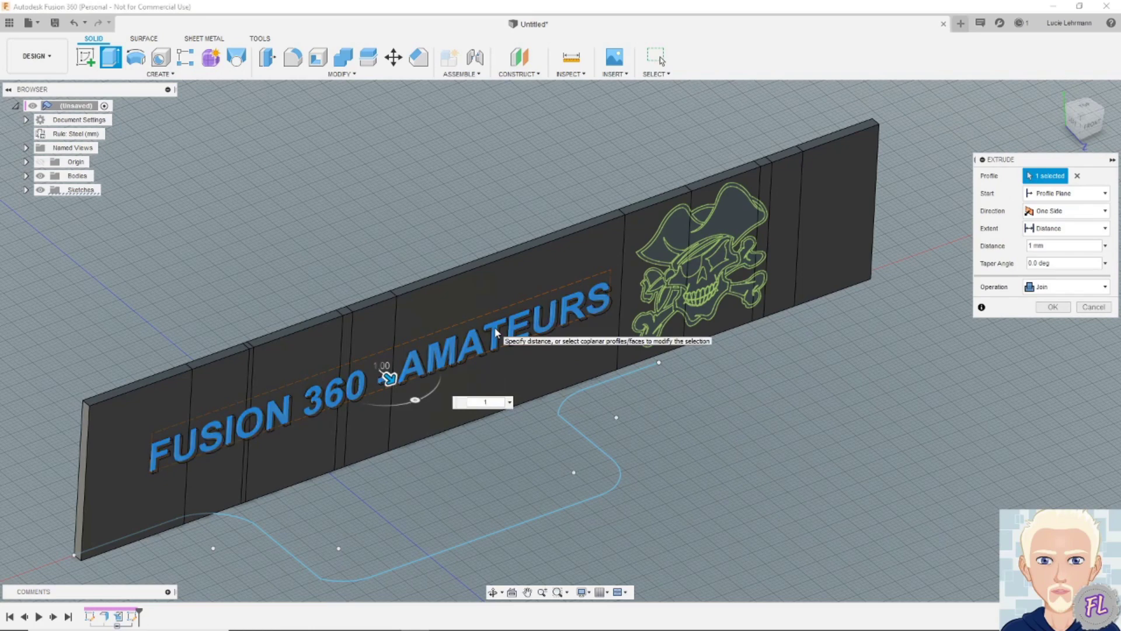
key("Return")
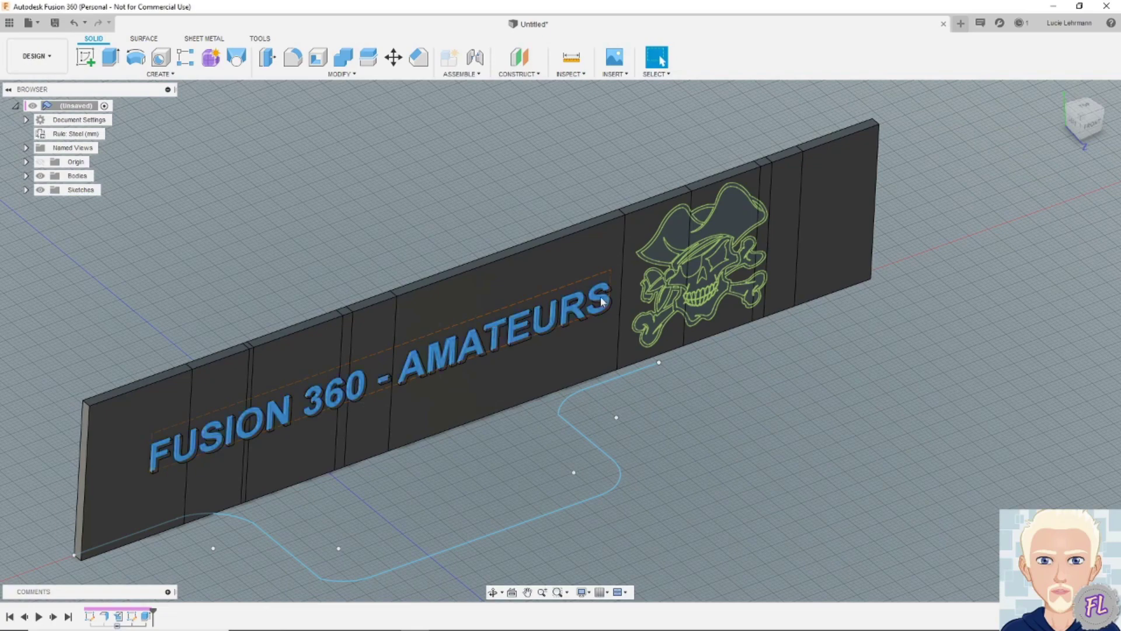
Extrude the skull's outline, eye patch, eye socket and nose profiles by -1 mm as a cut into the flat strip.
scroll(695, 282, "down", 2)
scroll(721, 272, "up", 8)
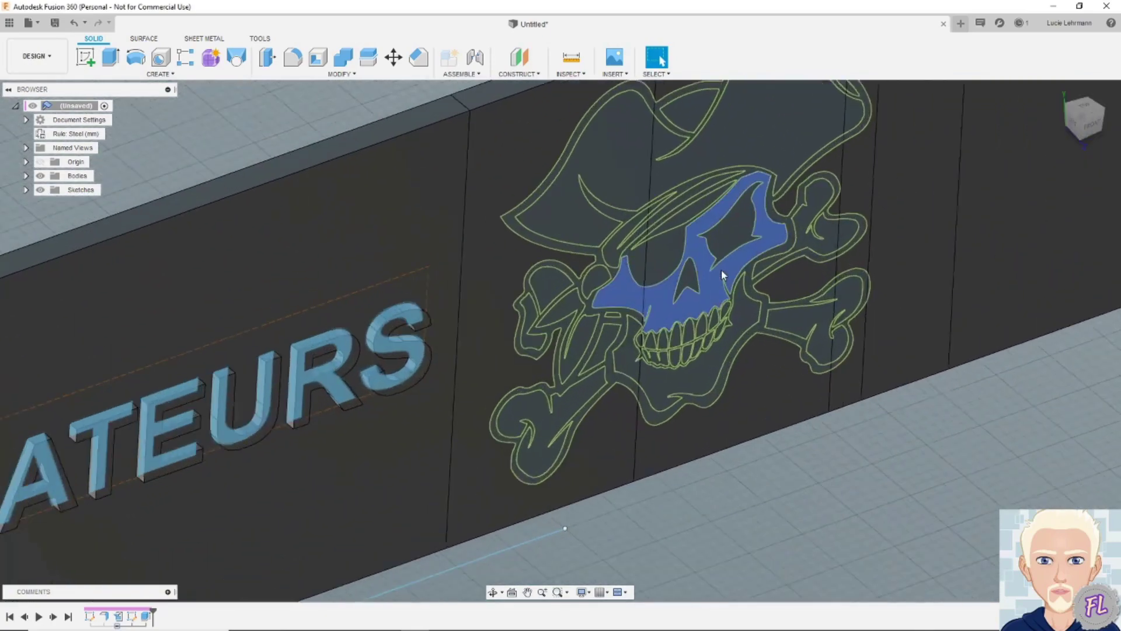
left_click(157, 75)
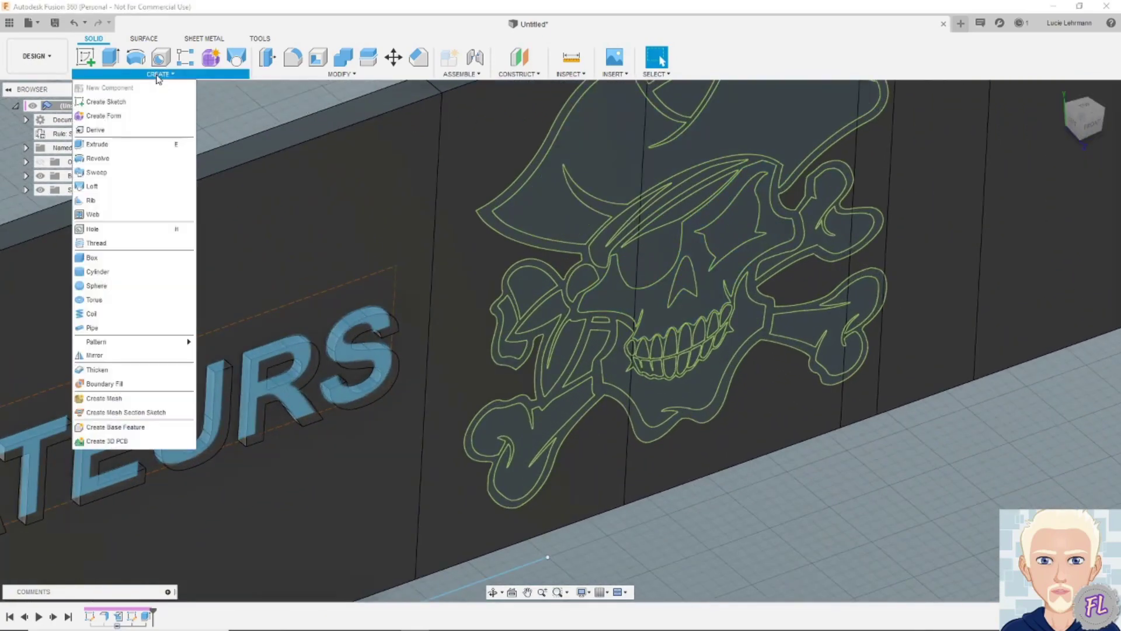
left_click(110, 57)
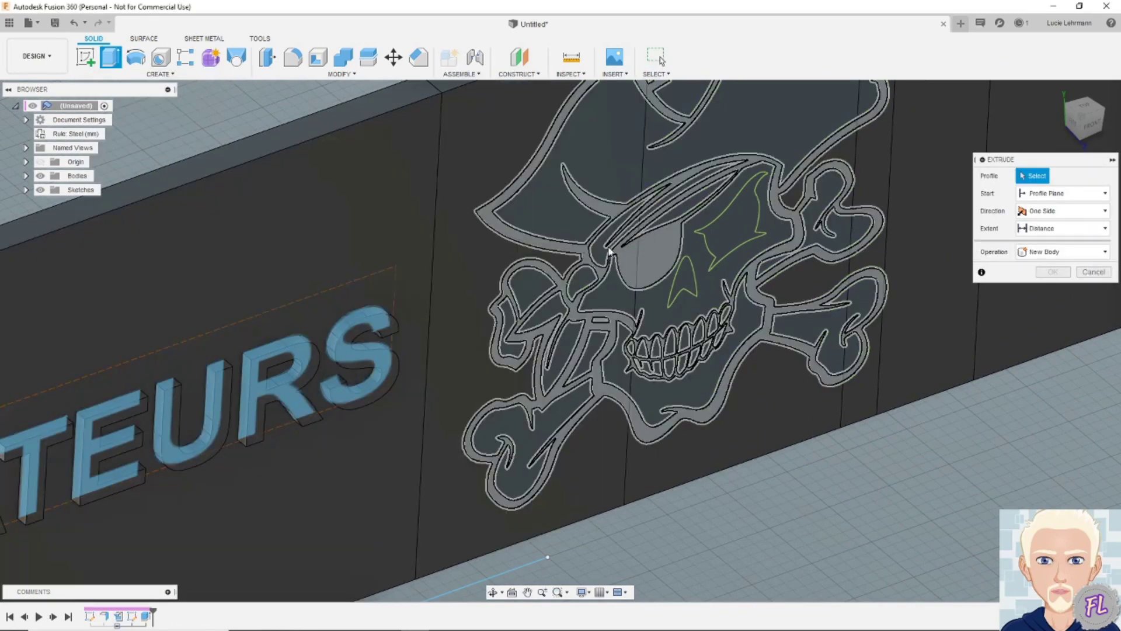
left_click(739, 228)
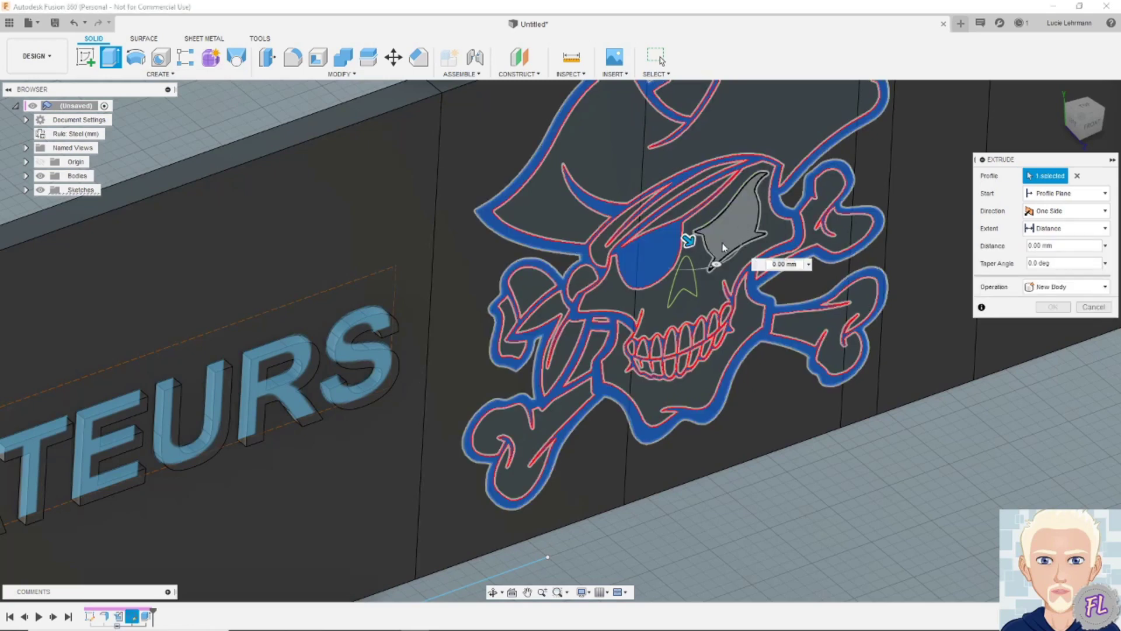
left_click(740, 226)
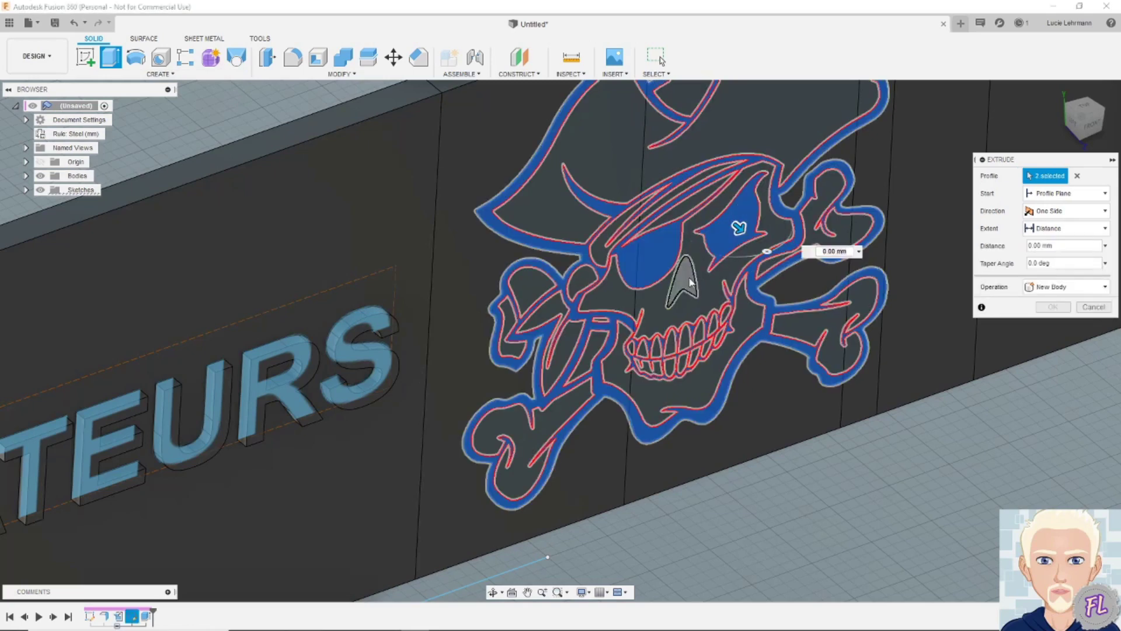
left_click(690, 284)
type("-")
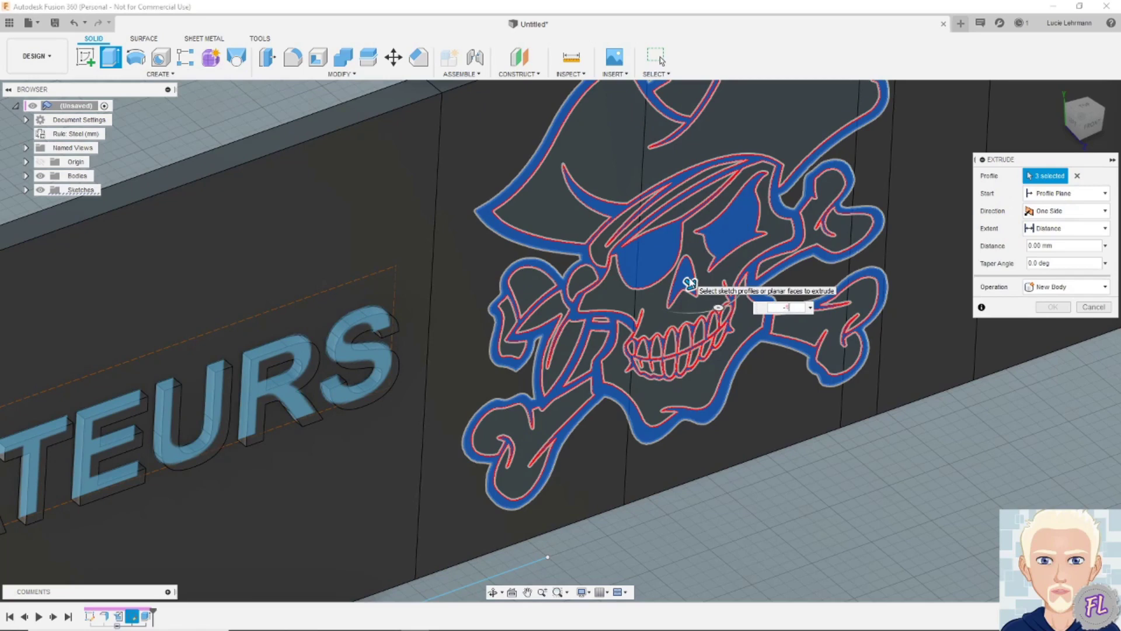
type("1")
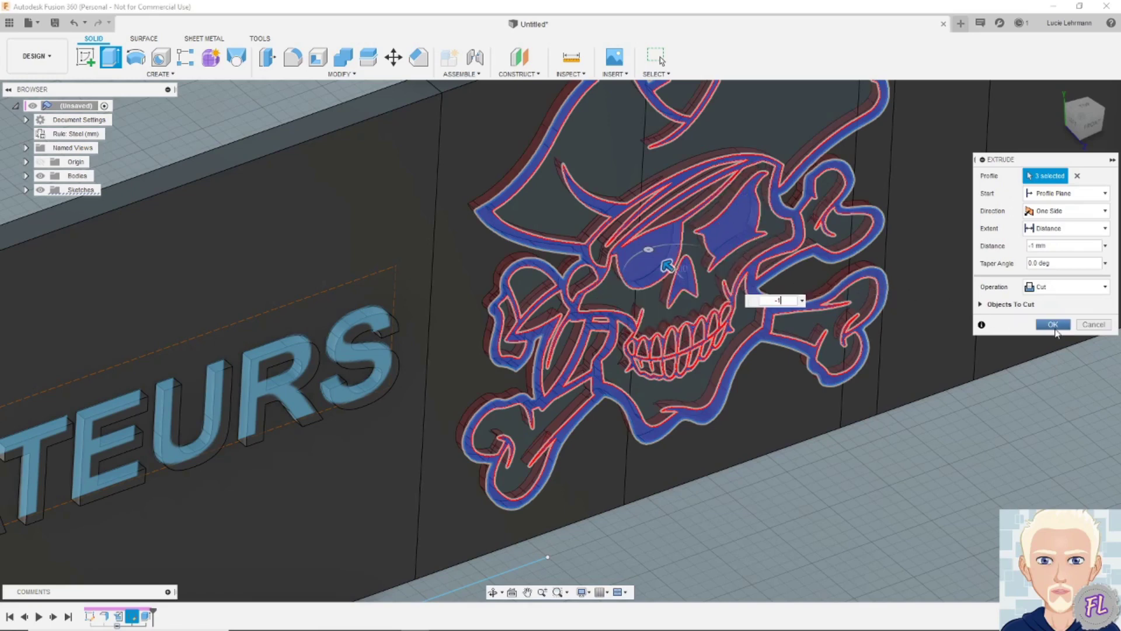
left_click(1060, 327)
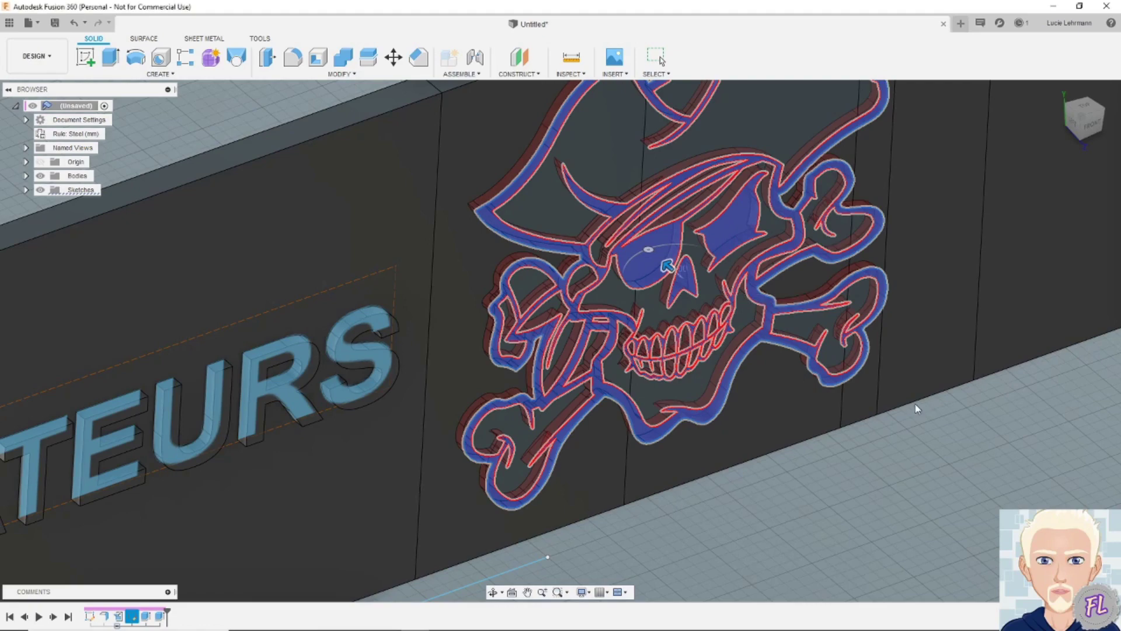
Hide all the sketches and refold the flat strip into its curved shape.
scroll(914, 418, "down", 5)
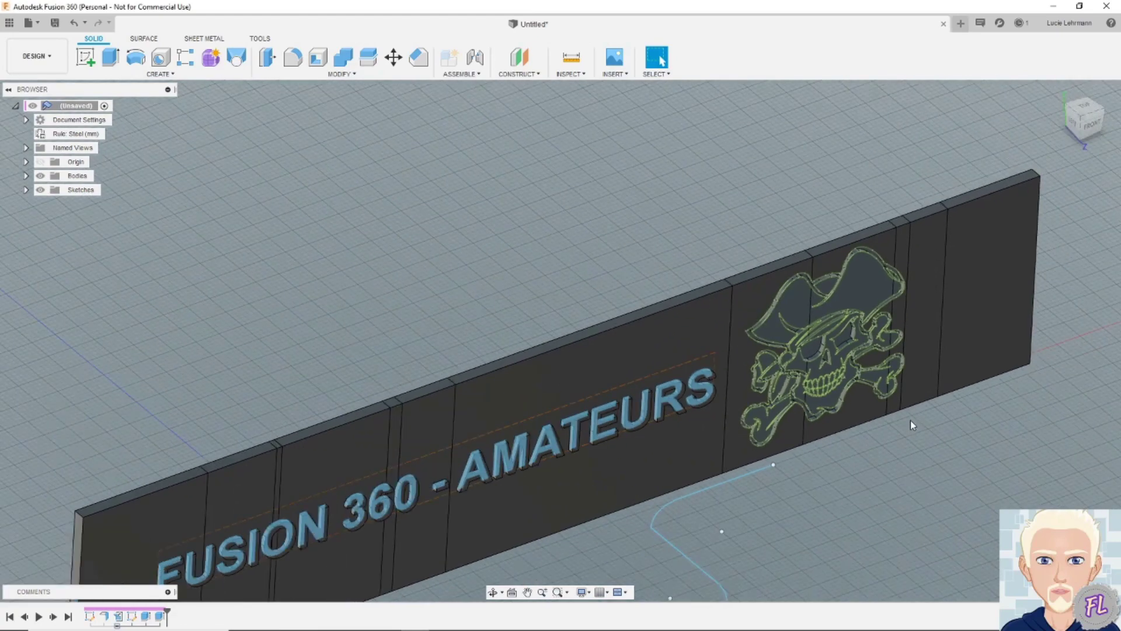
scroll(910, 421, "down", 1)
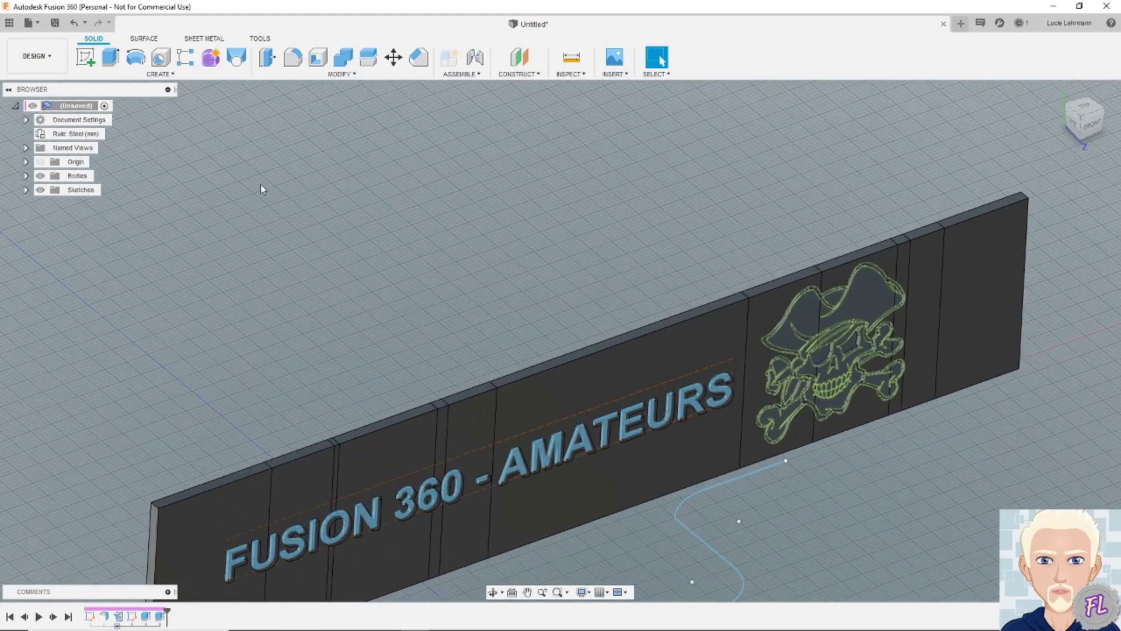
left_click(39, 190)
scroll(400, 282, "down", 1)
middle_click_drag(402, 283, 373, 178)
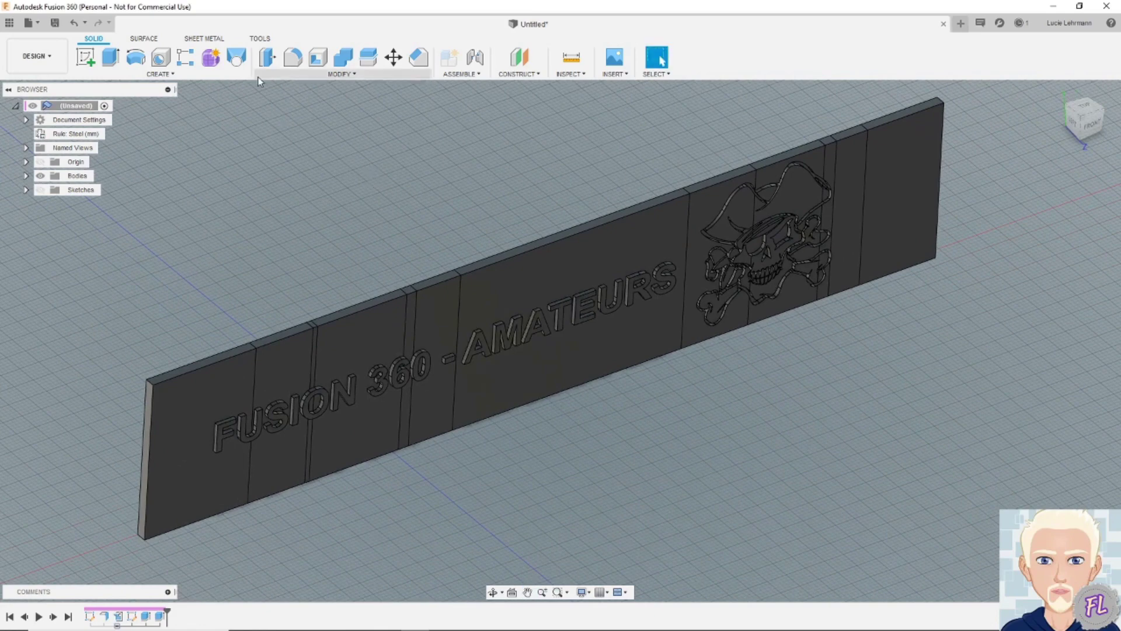
left_click(215, 41)
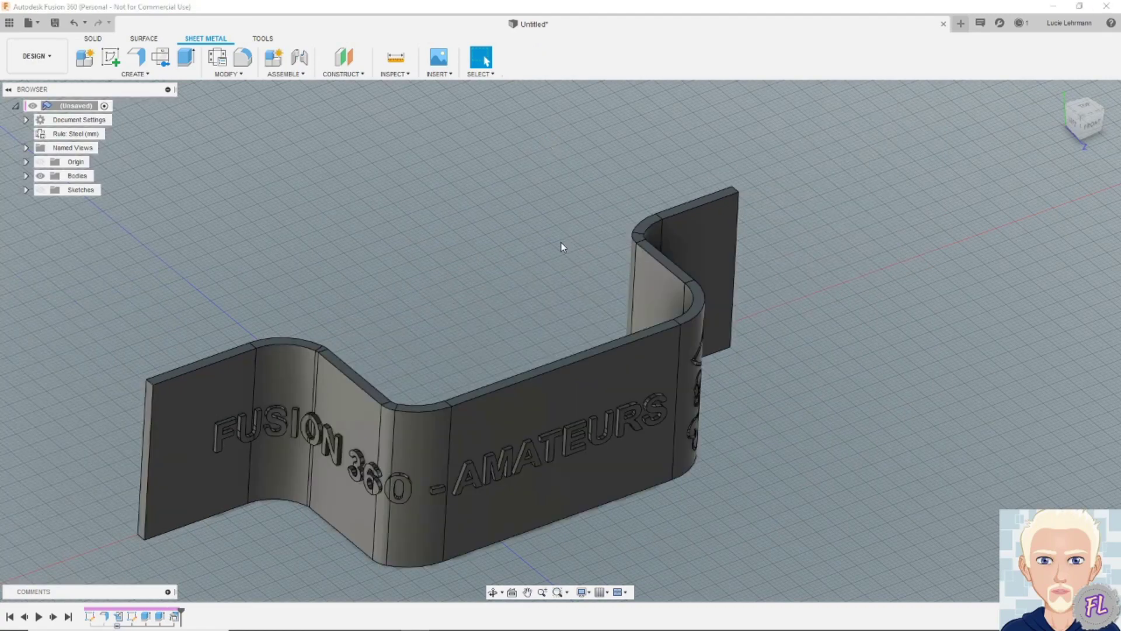
Examine how the raised "FUSION 360 - AMATEURS" letters follow the bends of the refolded strip.
middle_click_drag(562, 243, 574, 248, "shift")
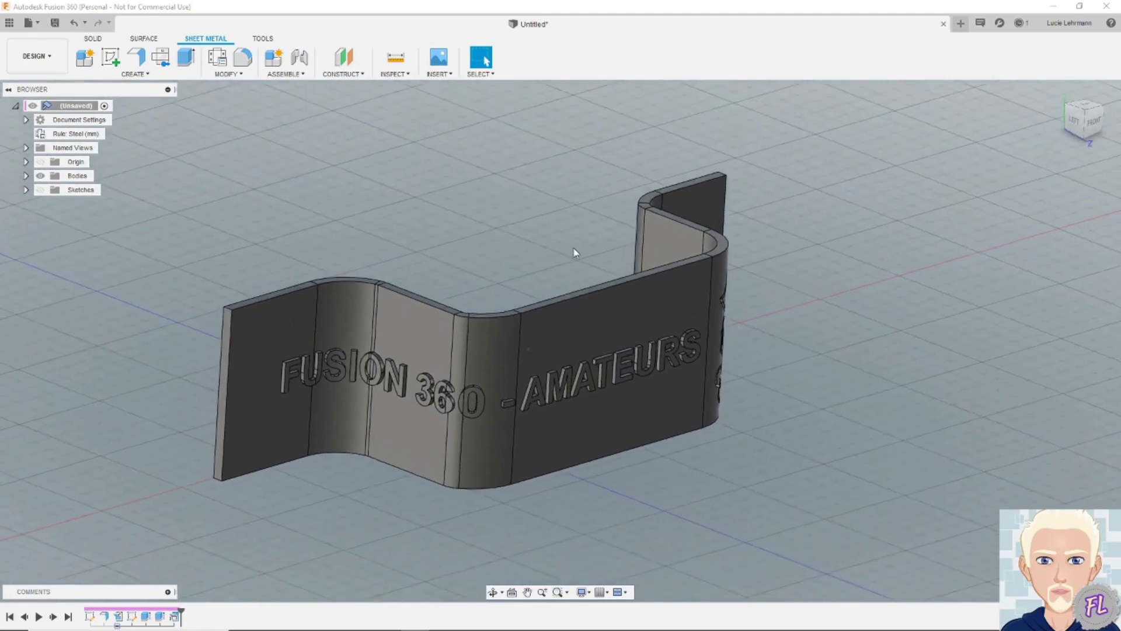
scroll(832, 427, "up", 5)
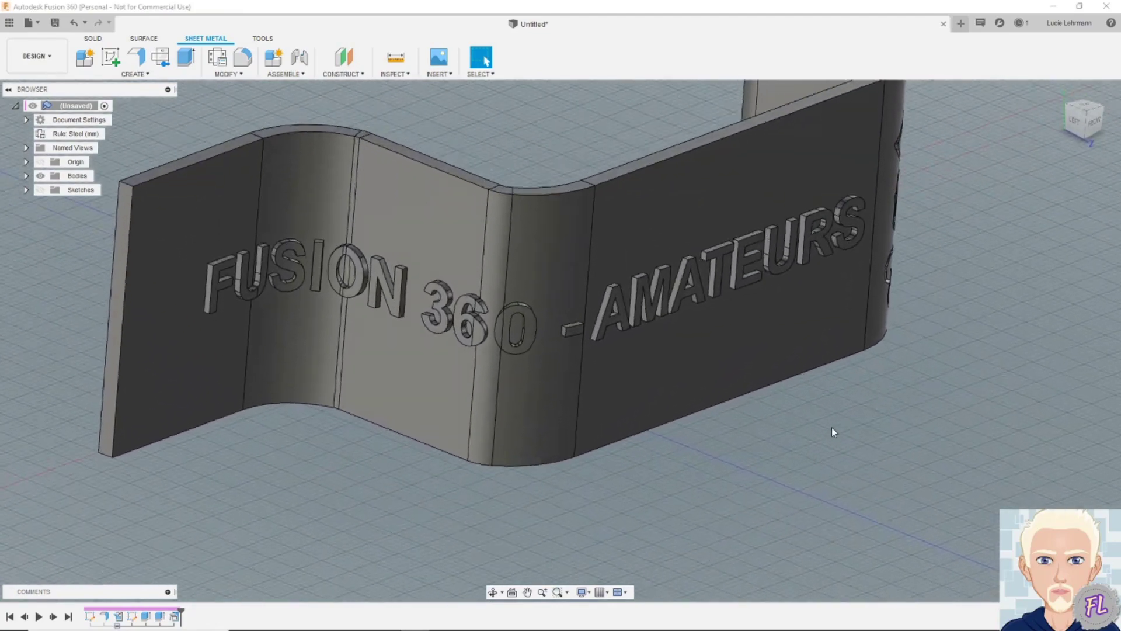
middle_click_drag(832, 427, 844, 437, "shift")
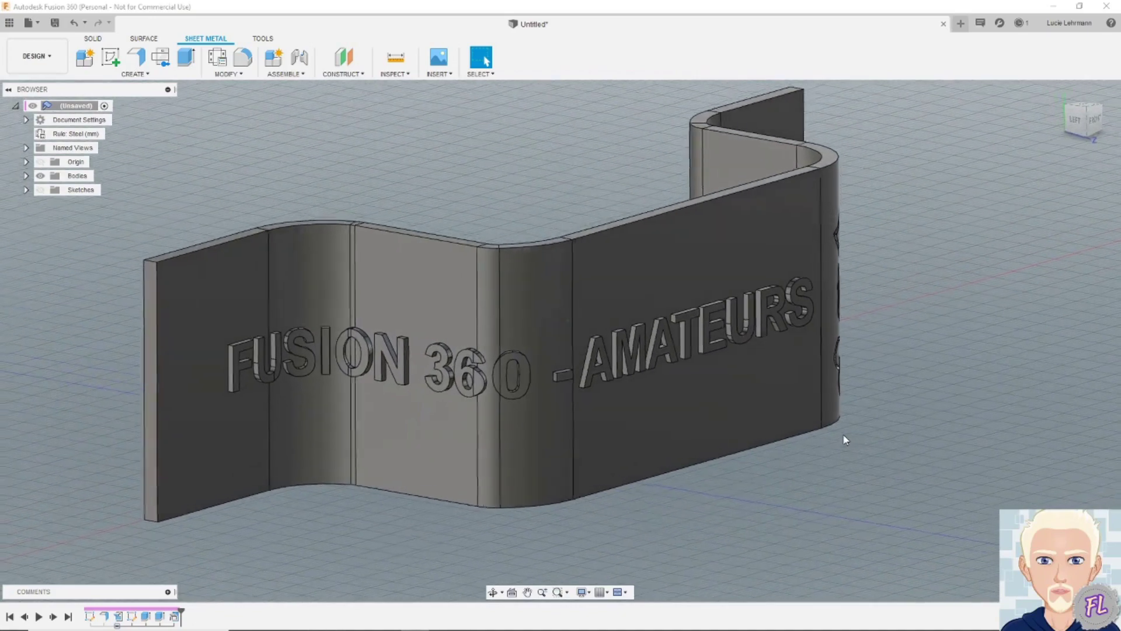
scroll(844, 436, "up", 8)
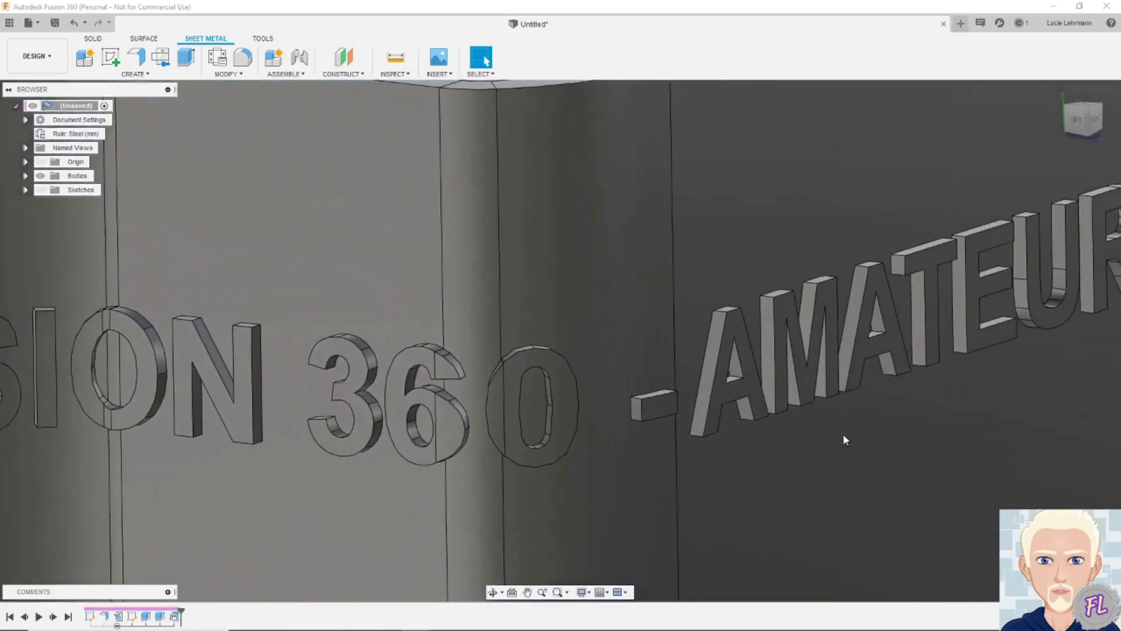
scroll(843, 435, "up", 10)
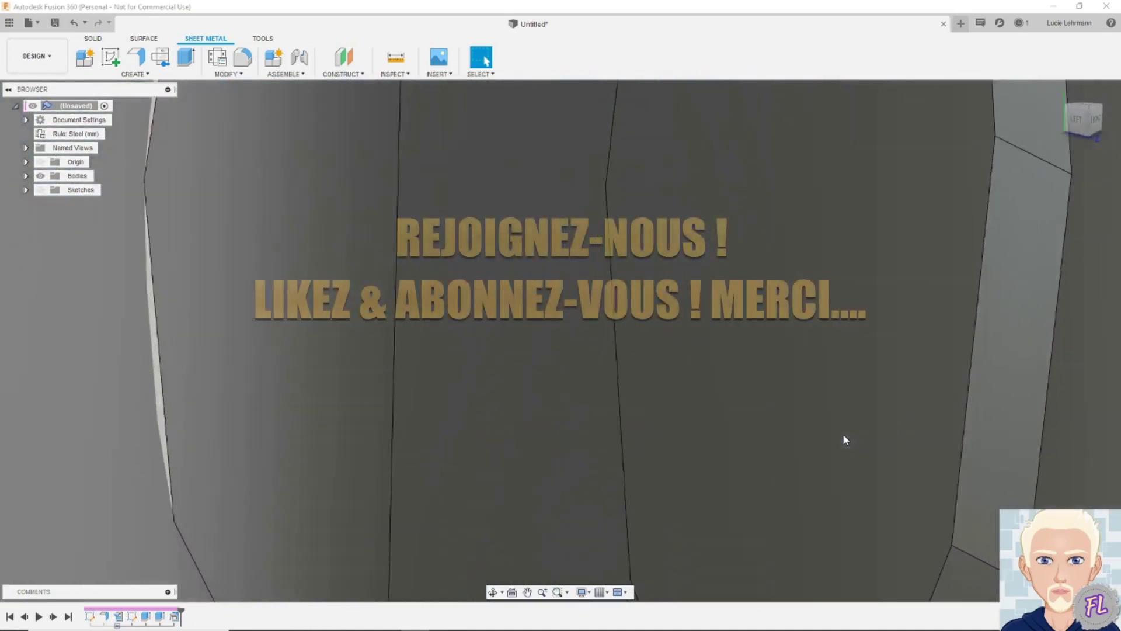
scroll(843, 433, "up", 6)
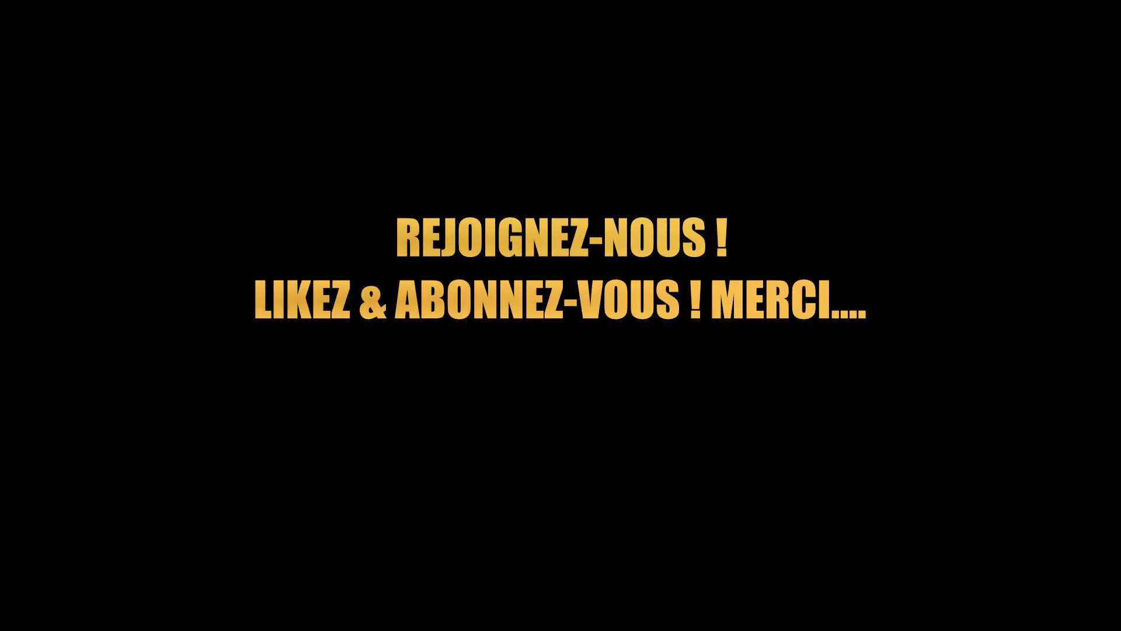